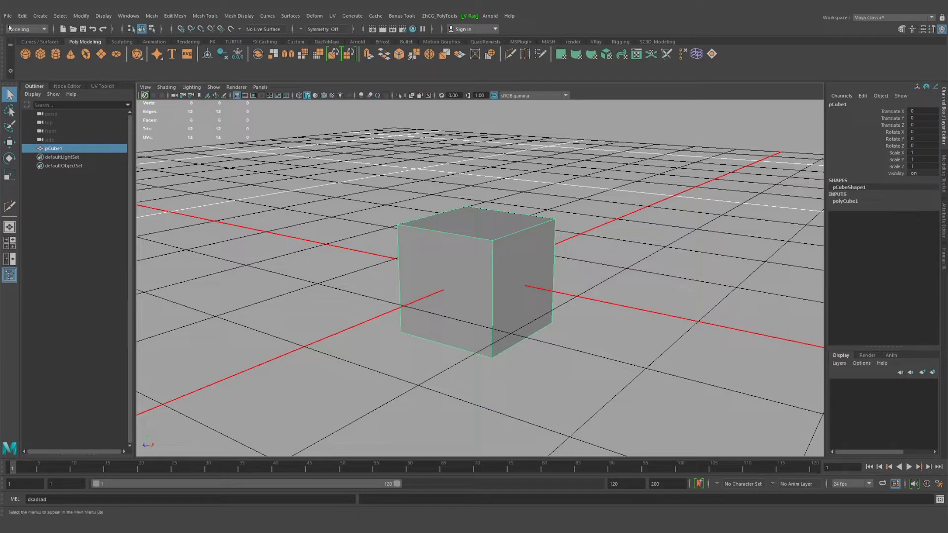
Reset the Multi-Cut tool to its default settings and close its options
click(208, 17)
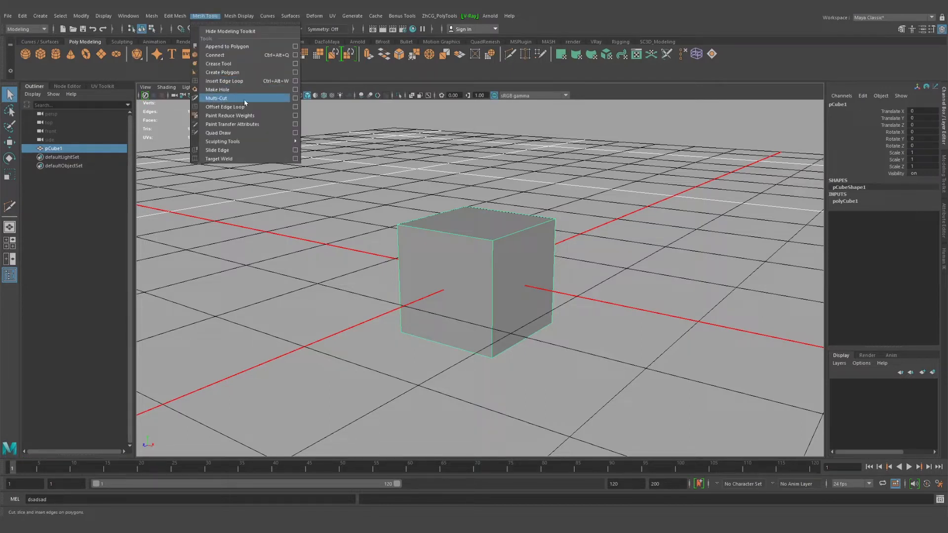
click(295, 99)
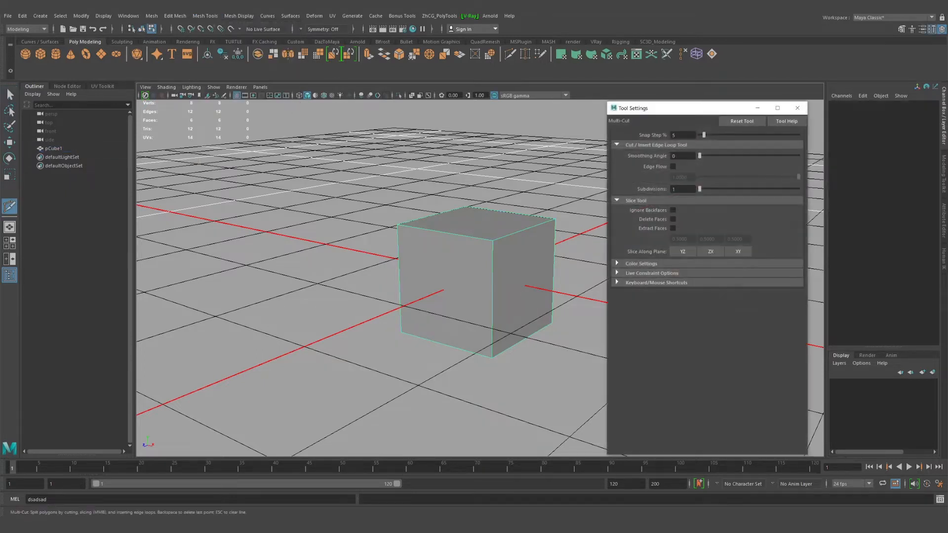
drag(673, 113, 678, 112)
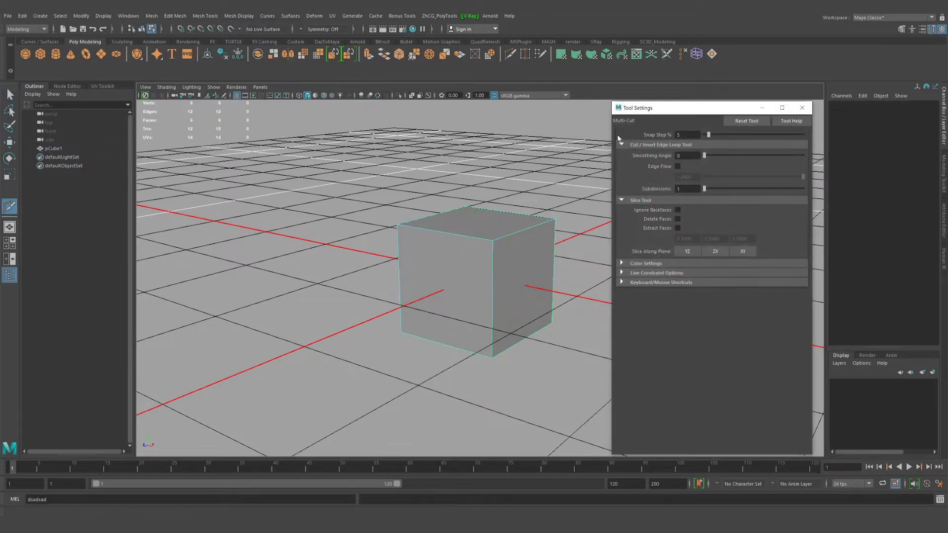
scroll(618, 137, up, 1)
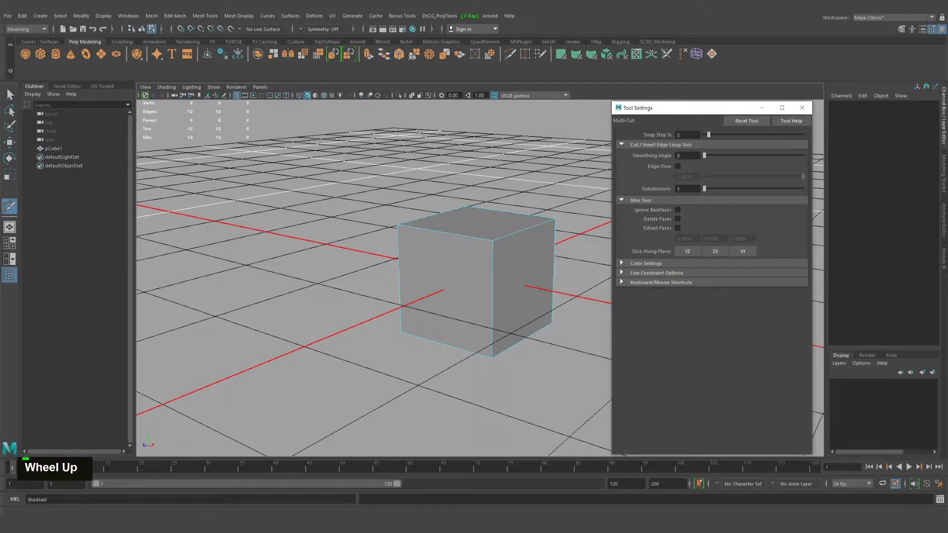
click(620, 144)
click(621, 153)
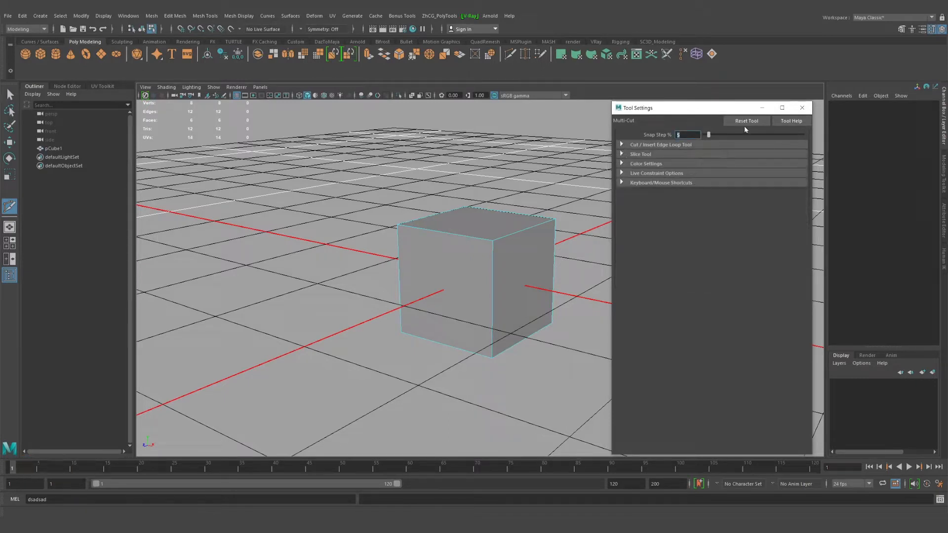
double_click(747, 122)
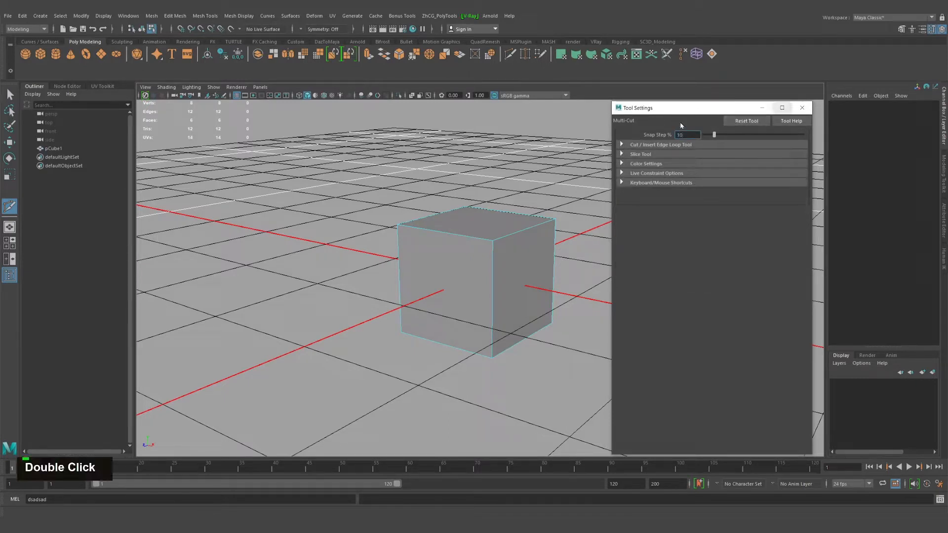
click(802, 107)
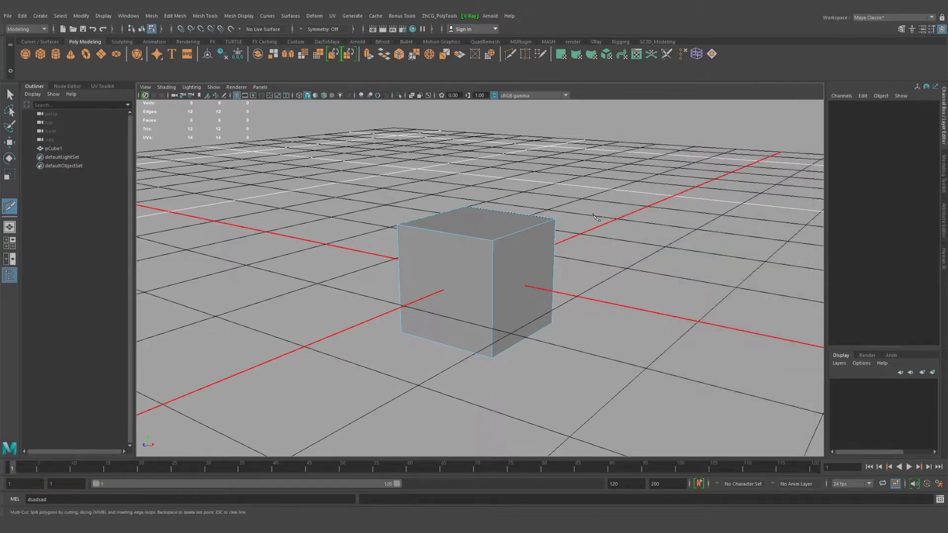
Exit Multi-Cut to the Select tool, open the Modeling Toolkit and reactivate Multi-Cut from there with its options in view
alt+right_drag(594, 215, 622, 219)
alt+drag(622, 220, 648, 223)
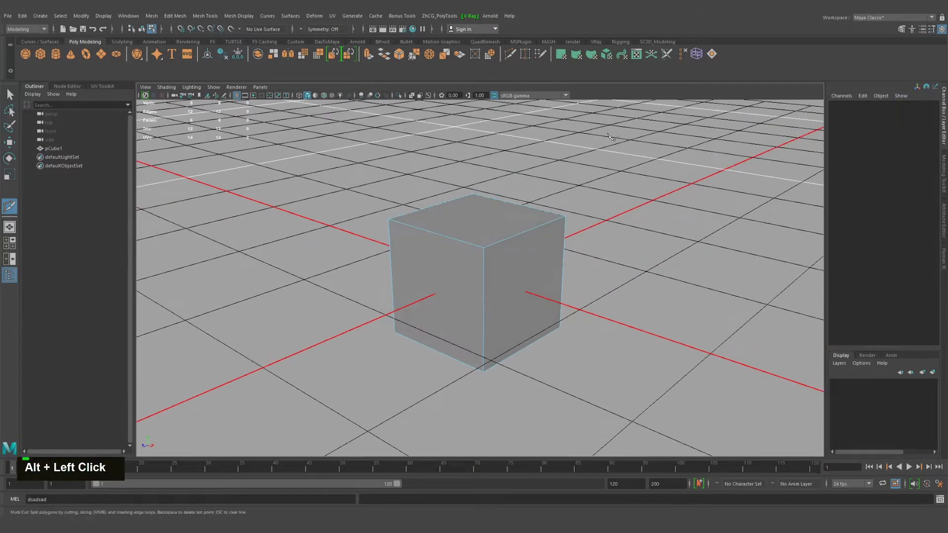
key(q)
alt+drag(566, 197, 583, 198)
alt+right_drag(582, 197, 594, 194)
alt+middle_drag(594, 194, 556, 192)
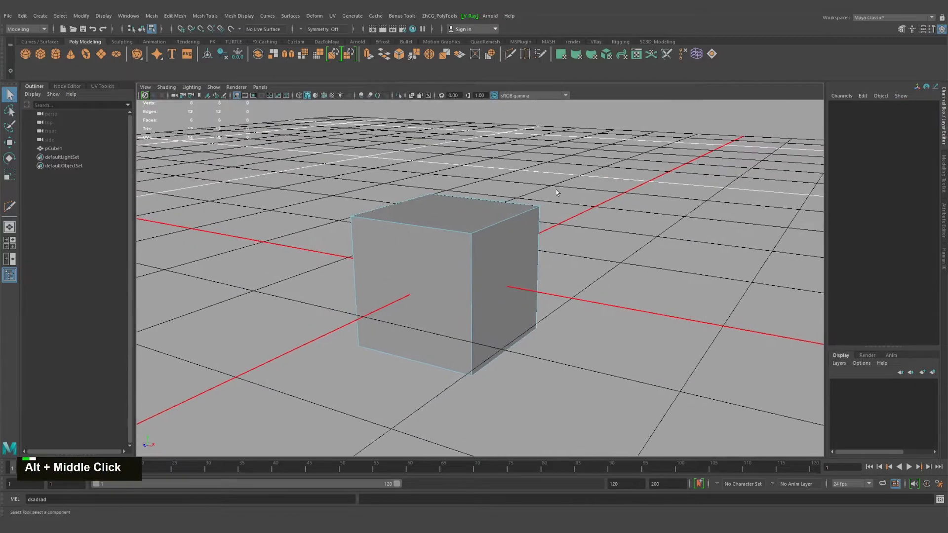
alt+drag(566, 180, 592, 167)
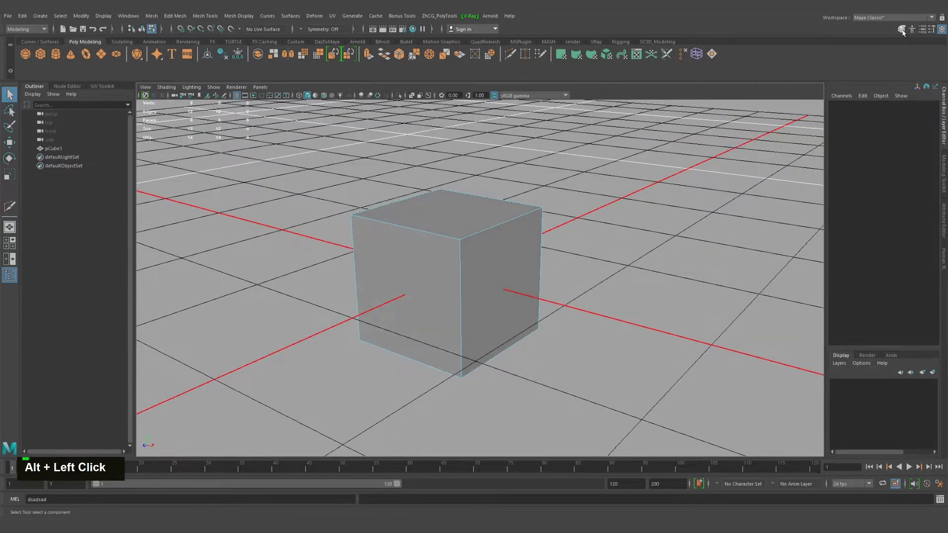
click(902, 29)
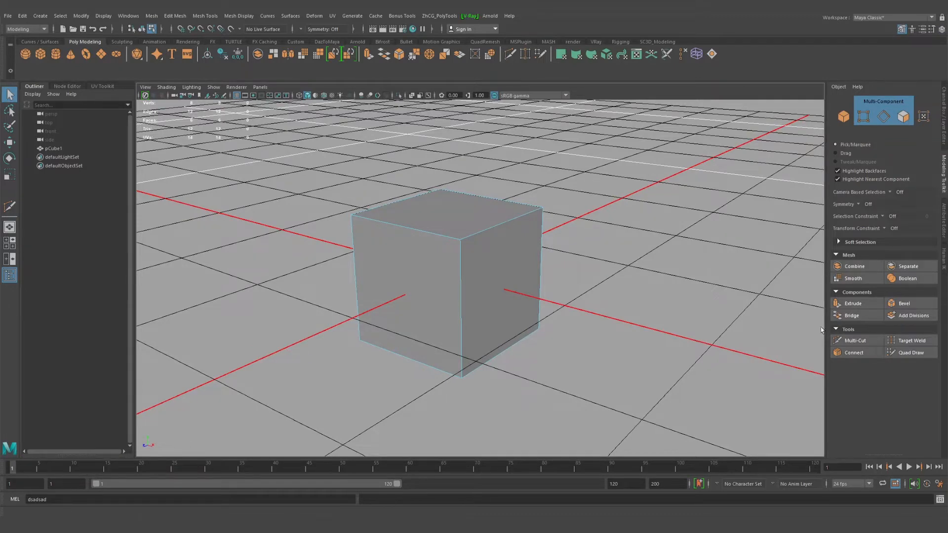
click(851, 340)
alt+middle_drag(651, 281, 691, 234)
scroll(856, 335, down, 3)
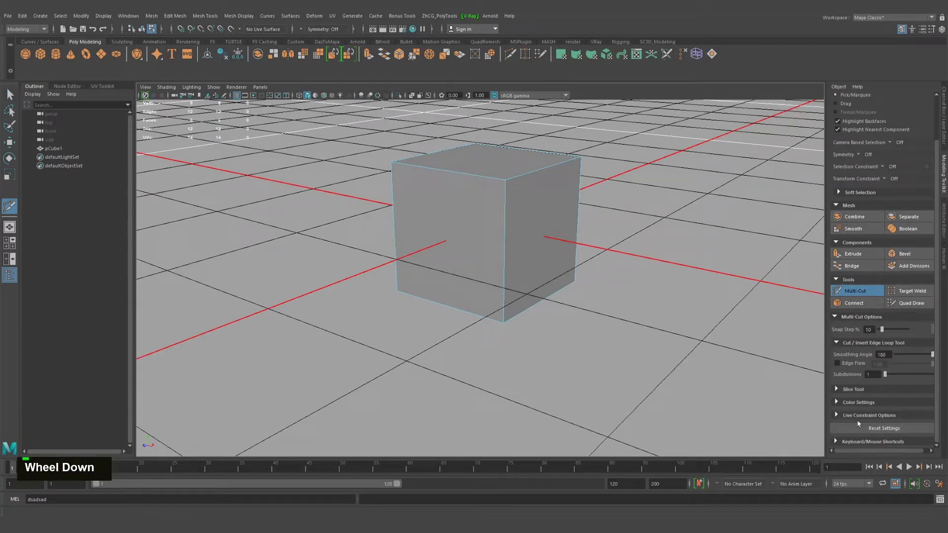
Try placing a Multi-Cut start point on the cube's nearest upper corner and cancel it
alt+drag(593, 220, 567, 245)
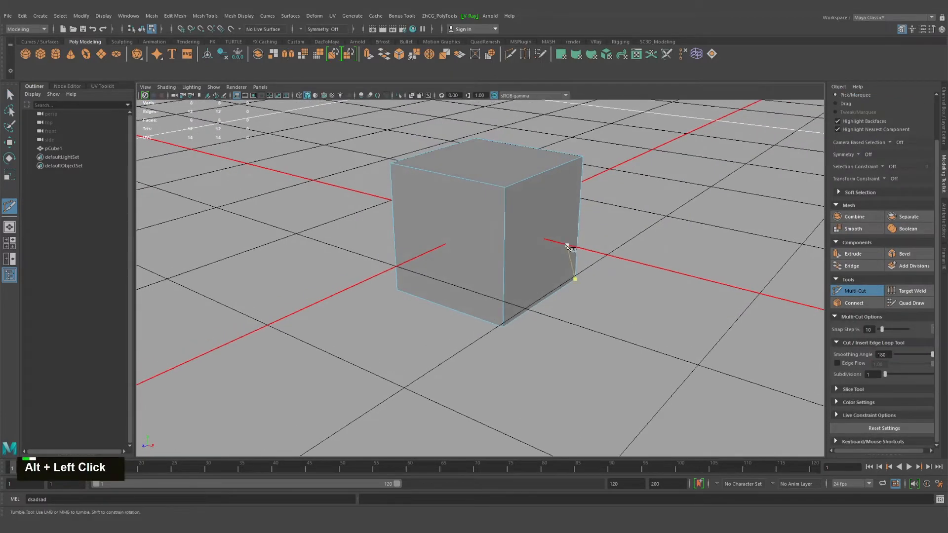
alt+middle_drag(566, 245, 490, 311)
alt+right_drag(491, 311, 617, 296)
alt+scroll(677, 285, down, 3)
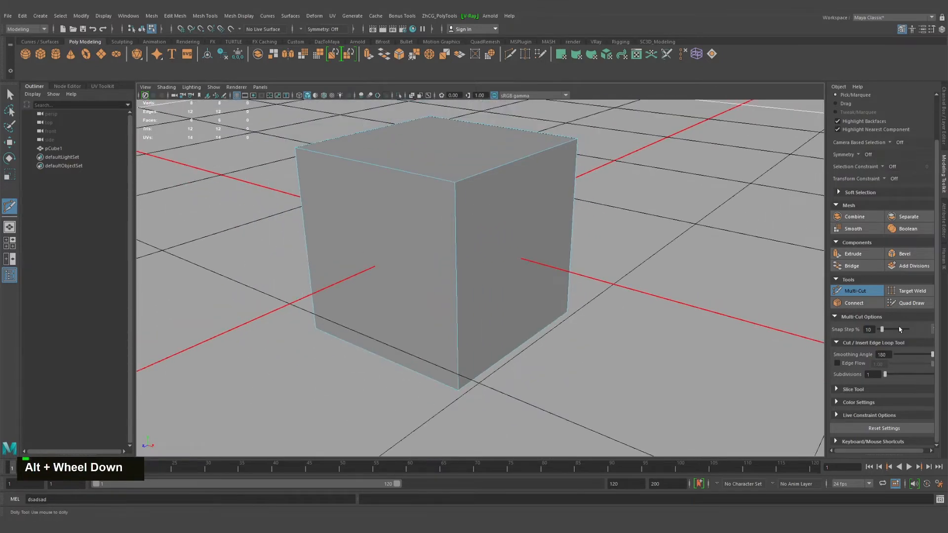
alt+middle_drag(498, 279, 586, 302)
alt+drag(586, 303, 523, 163)
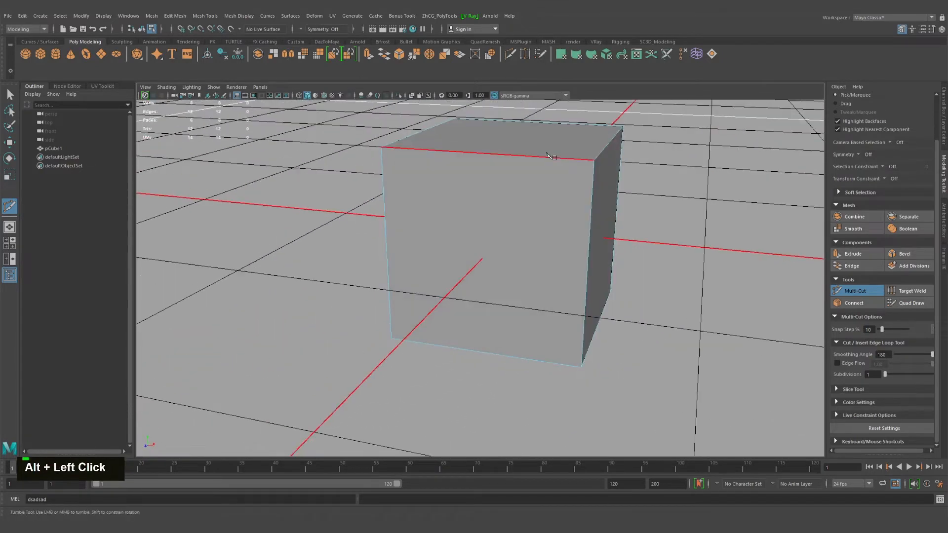
click(554, 173)
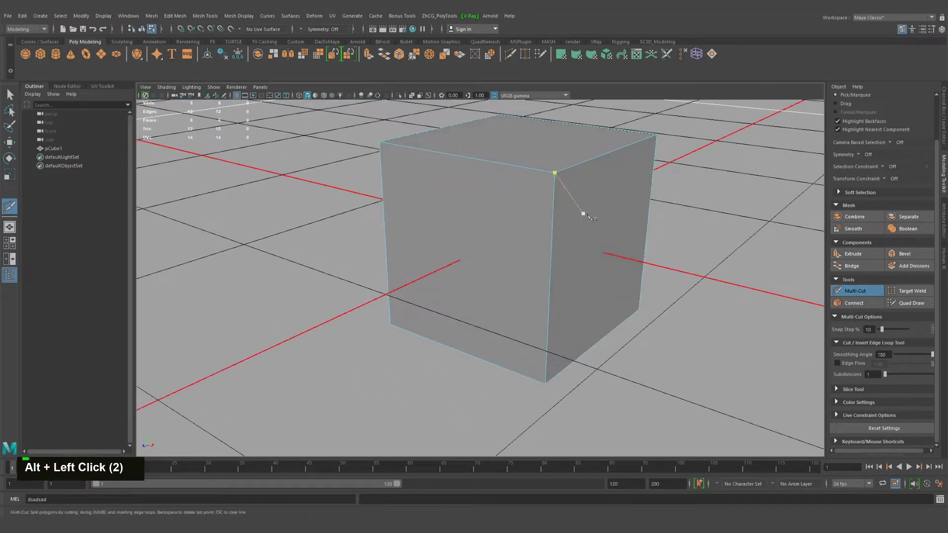
key(Escape)
Try a cut from the side face's upper-left corner to a point inside the face, undoing the placed points
alt+drag(405, 202, 489, 210)
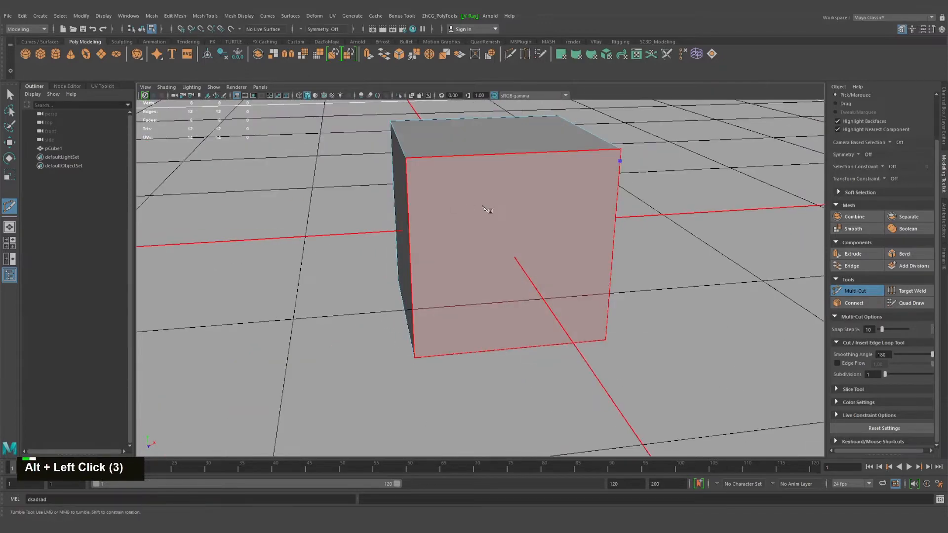
key(ctrl+z)
key(ctrl+z)
key(ctrl+z)
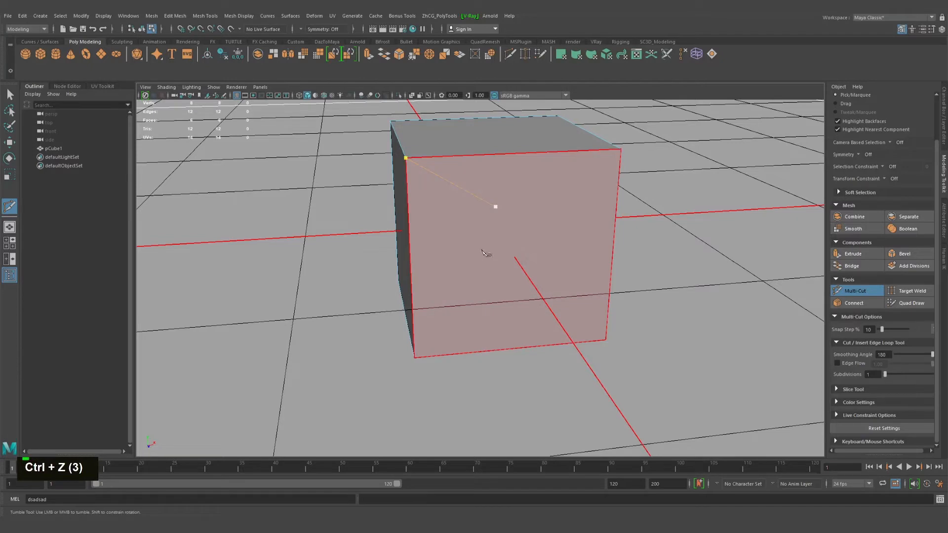
click(496, 205)
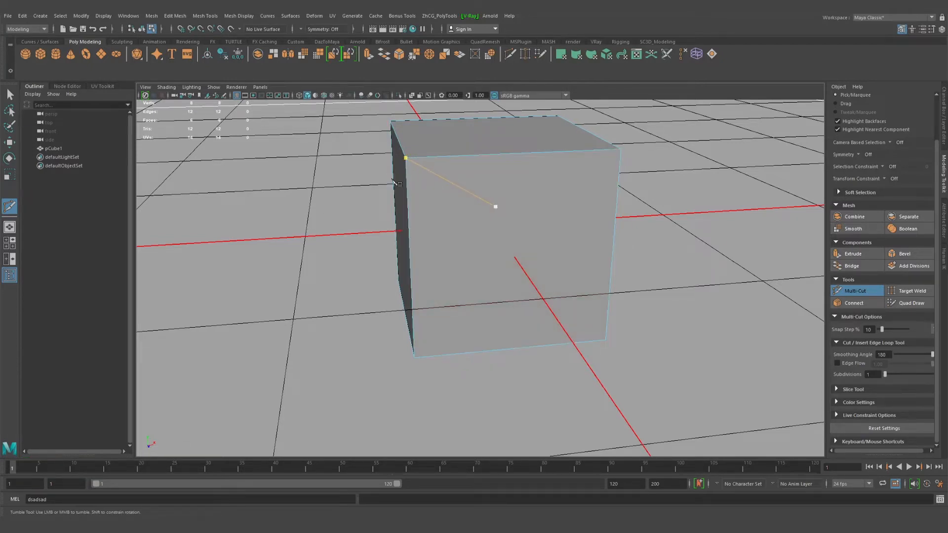
alt+drag(355, 232, 365, 186)
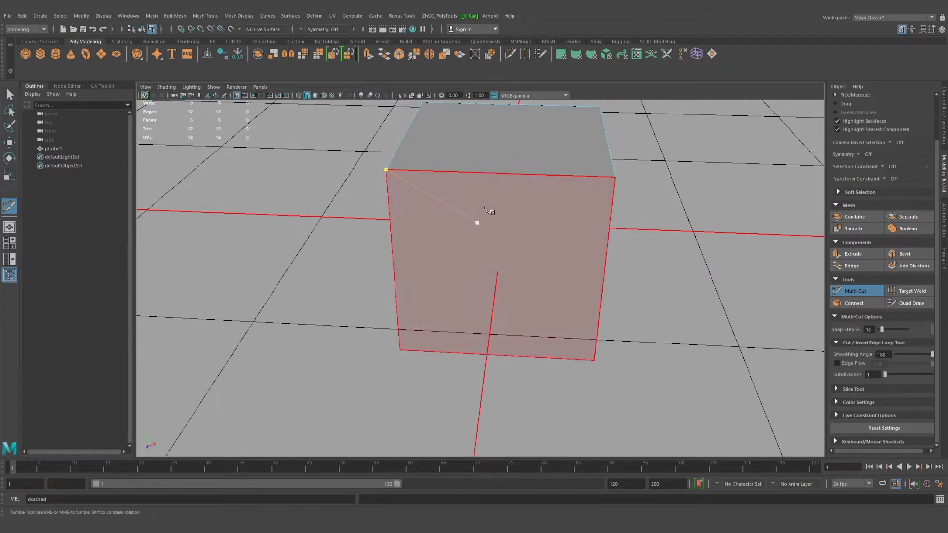
key(ctrl+z)
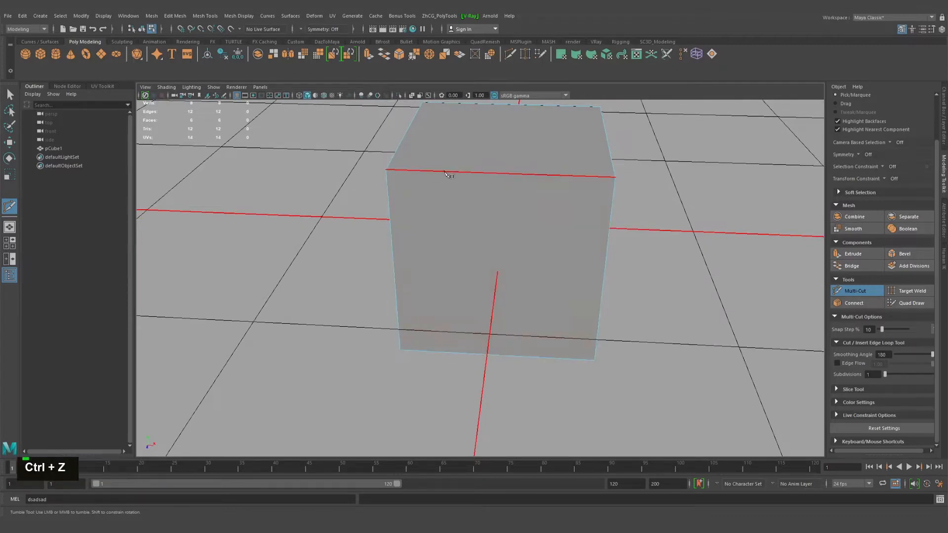
Cut a zigzag path across the cube's face from its upper-left corner through seven interior points to the lower-right corner
click(385, 169)
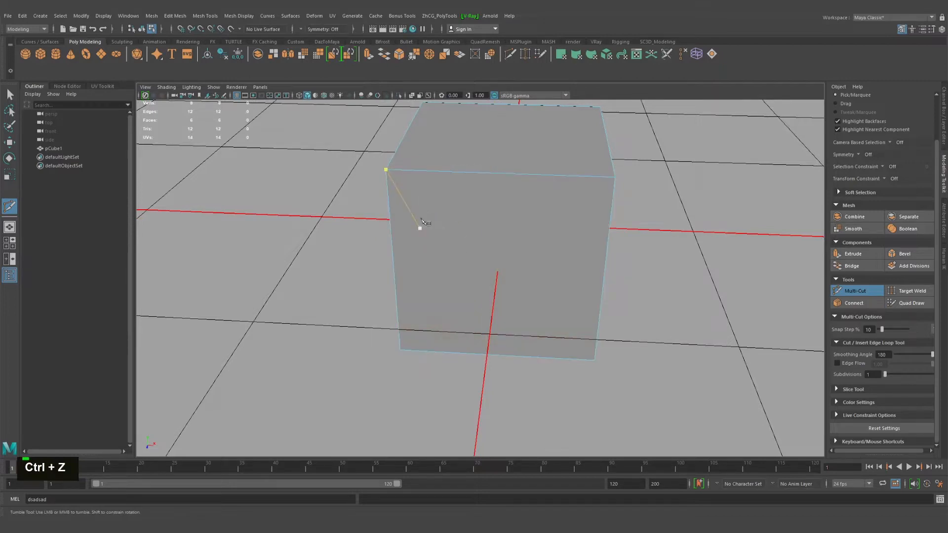
alt+drag(442, 220, 396, 178)
click(454, 204)
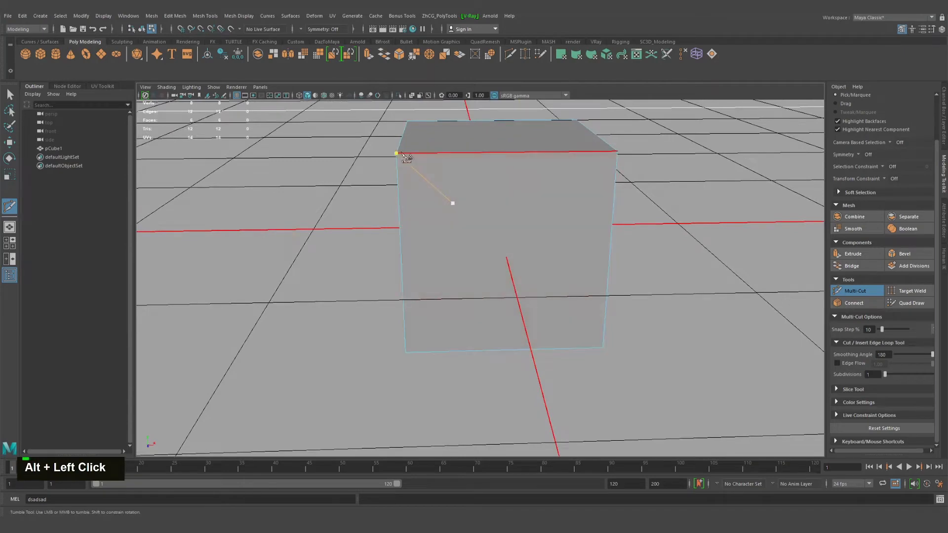
alt+drag(427, 200, 373, 178)
alt+drag(381, 263, 408, 250)
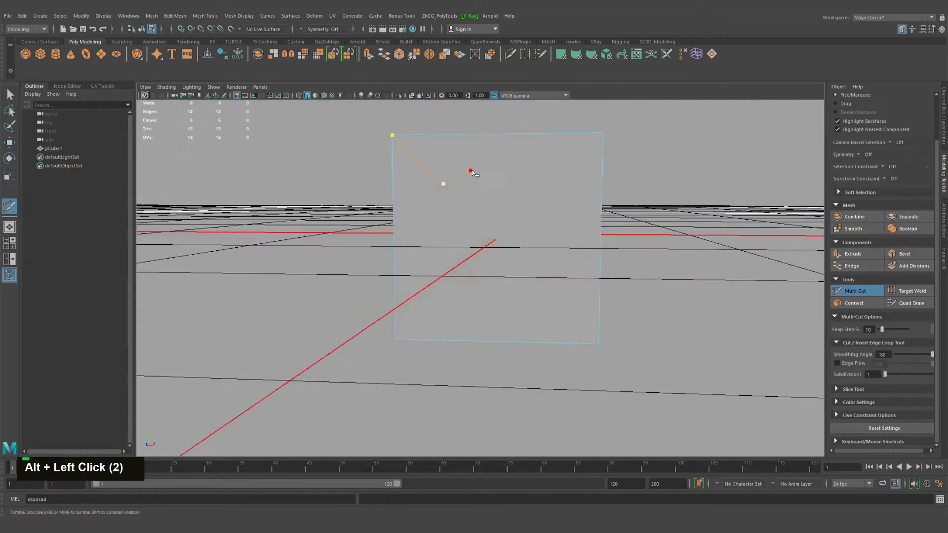
click(470, 170)
click(538, 168)
click(541, 248)
click(436, 257)
click(453, 296)
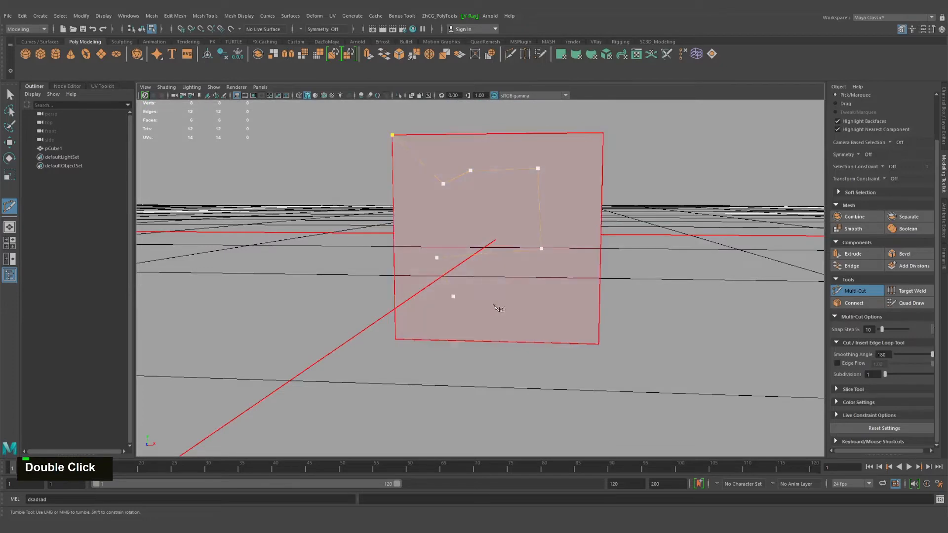
click(521, 309)
click(597, 344)
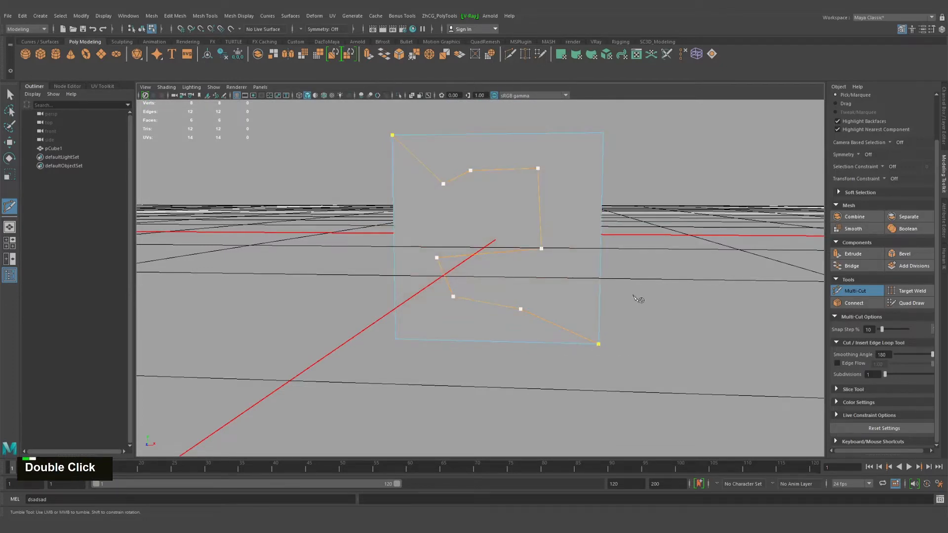
Continue the cut from the lower-right corner through two interior points to the face's upper-right corner and commit it
alt+drag(634, 296, 544, 307)
click(561, 310)
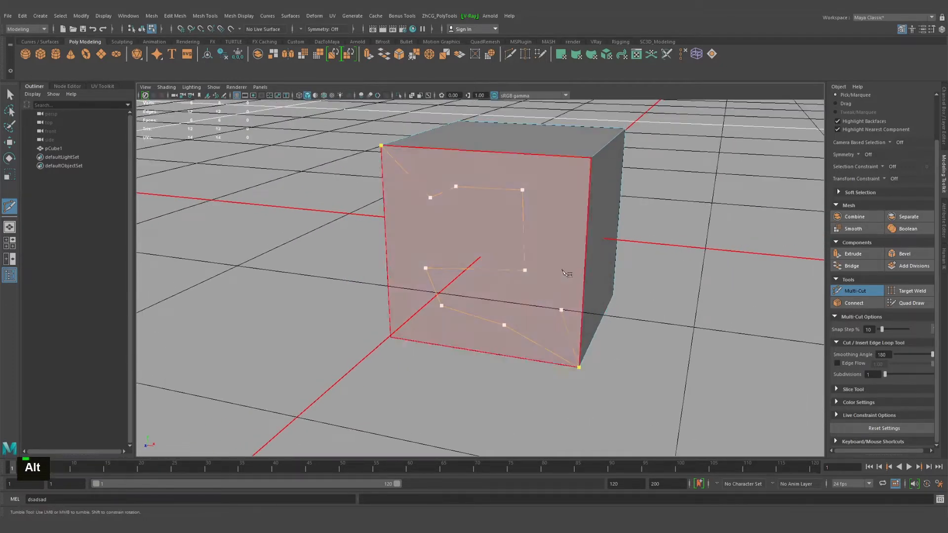
double_click(562, 270)
key(Return)
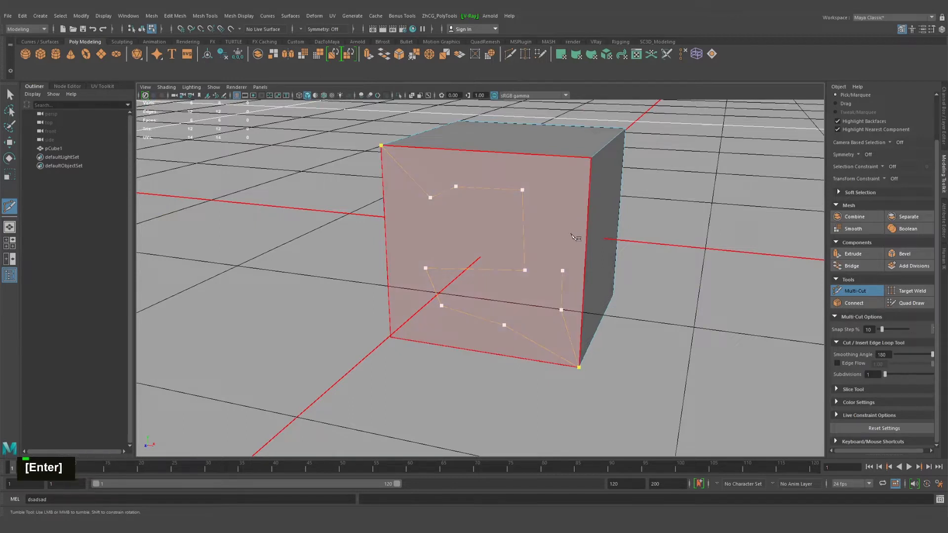
click(591, 158)
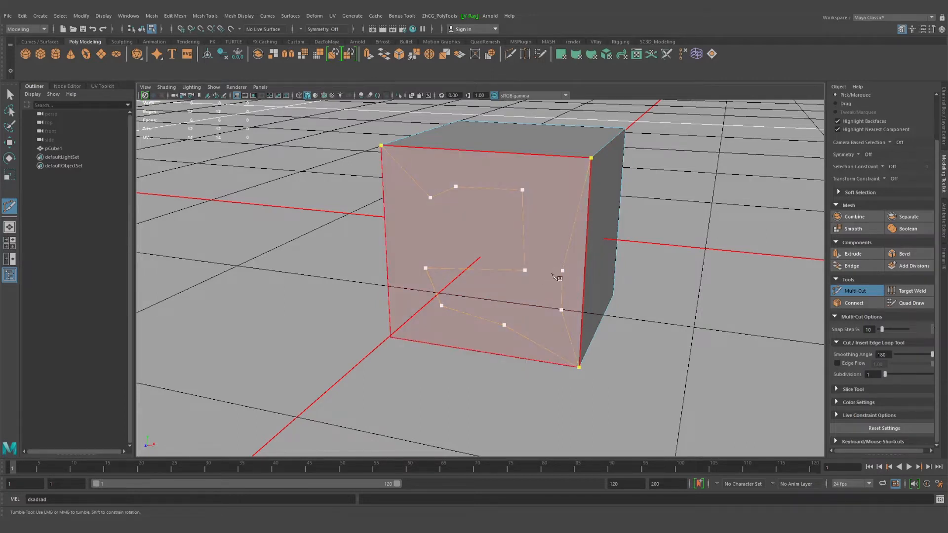
key(Return)
Undo the cuts back past the cube's creation and create a new polygon cube at the origin
key(z)
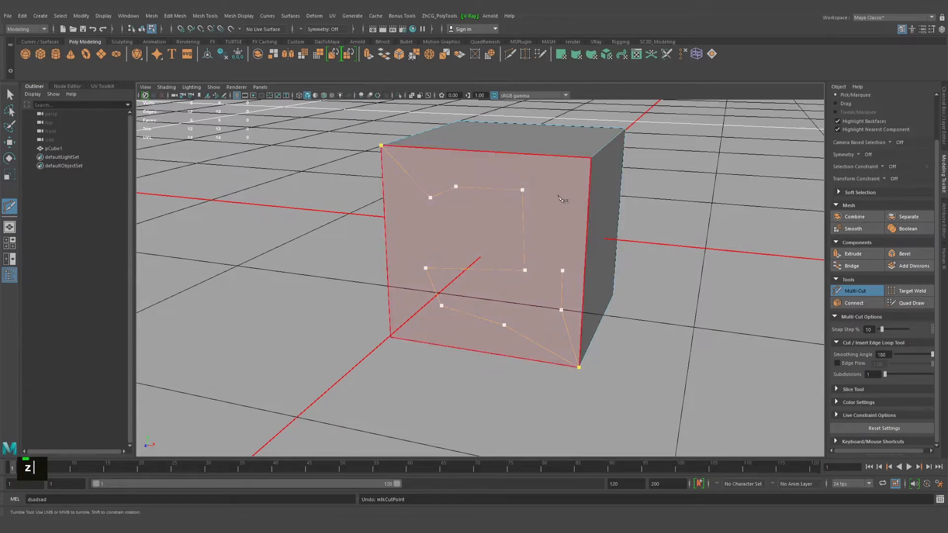
key(z)
key(z)
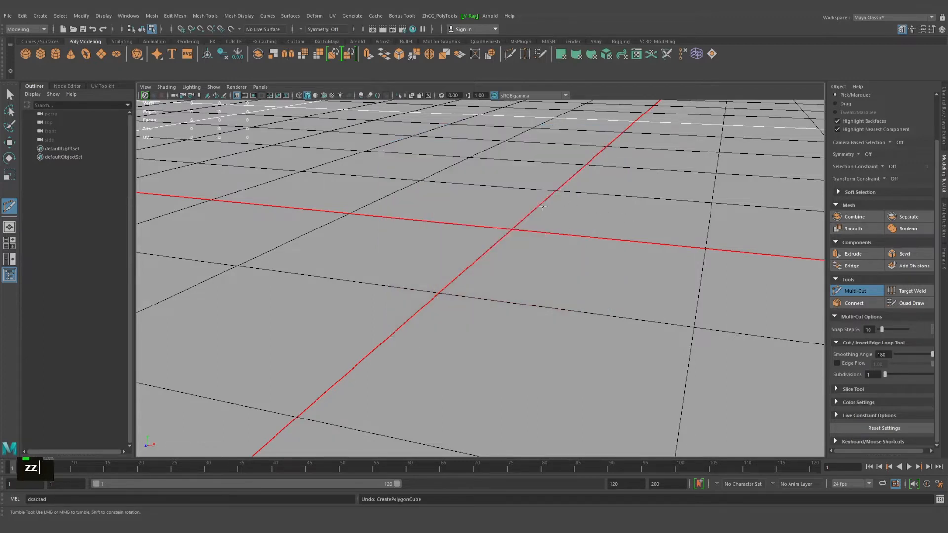
shift+right_drag(508, 230, 511, 253)
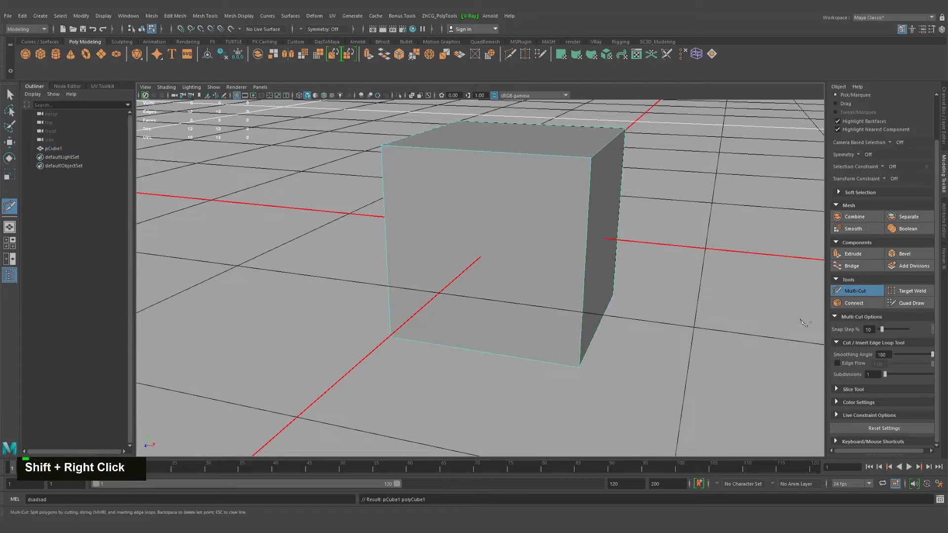
Switch the viewport background to a solid dark gray behind the cube, with Multi-Cut active
alt+drag(459, 206, 486, 266)
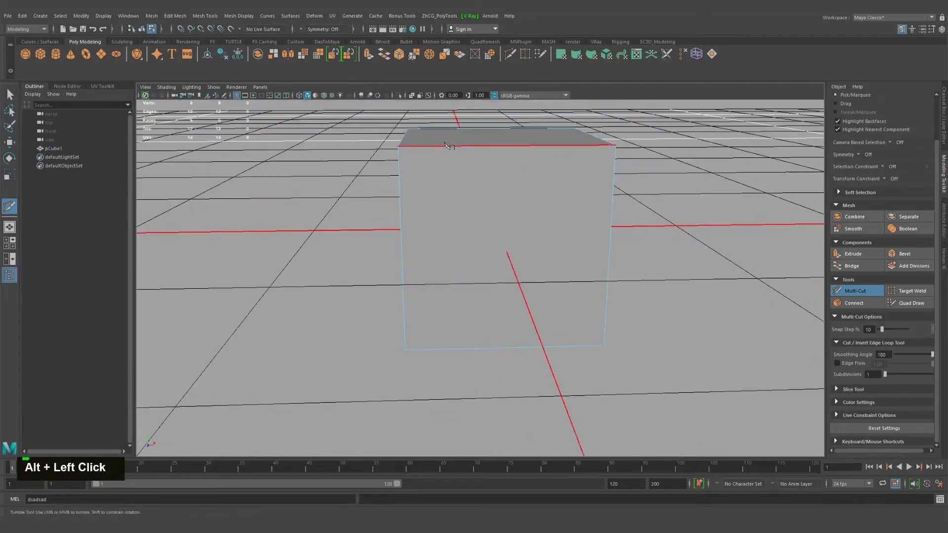
alt+drag(486, 223, 438, 201)
alt+middle_drag(438, 201, 395, 220)
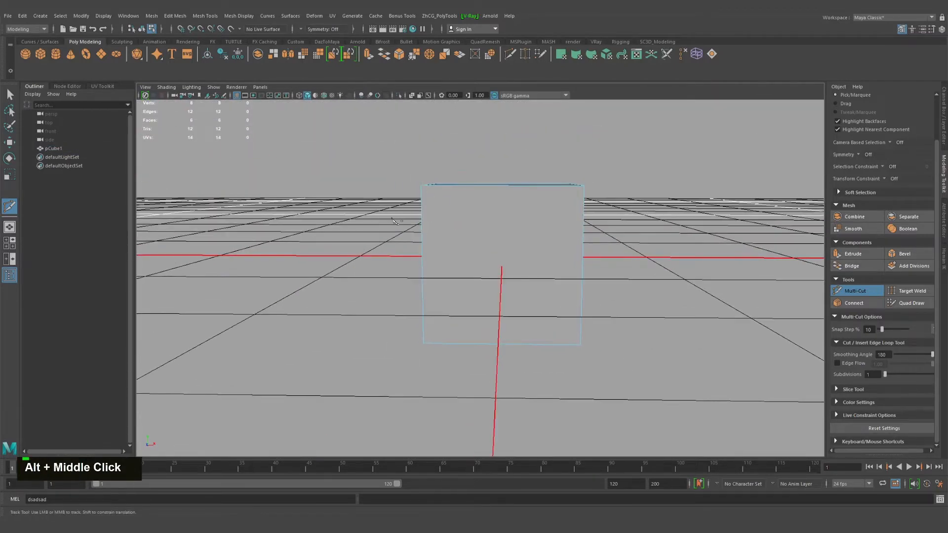
alt+drag(471, 214, 473, 207)
alt+right_drag(428, 204, 468, 189)
alt+middle_drag(467, 189, 461, 188)
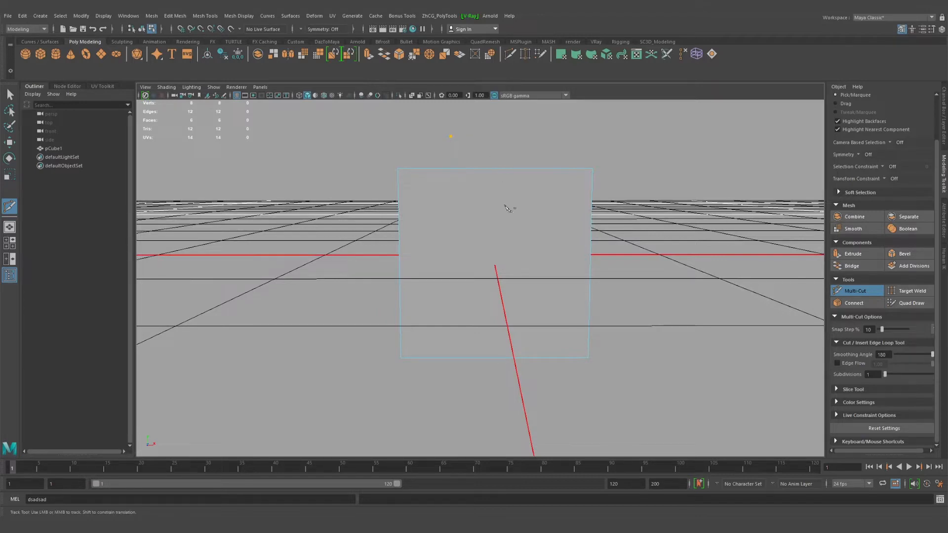
key(alt+b)
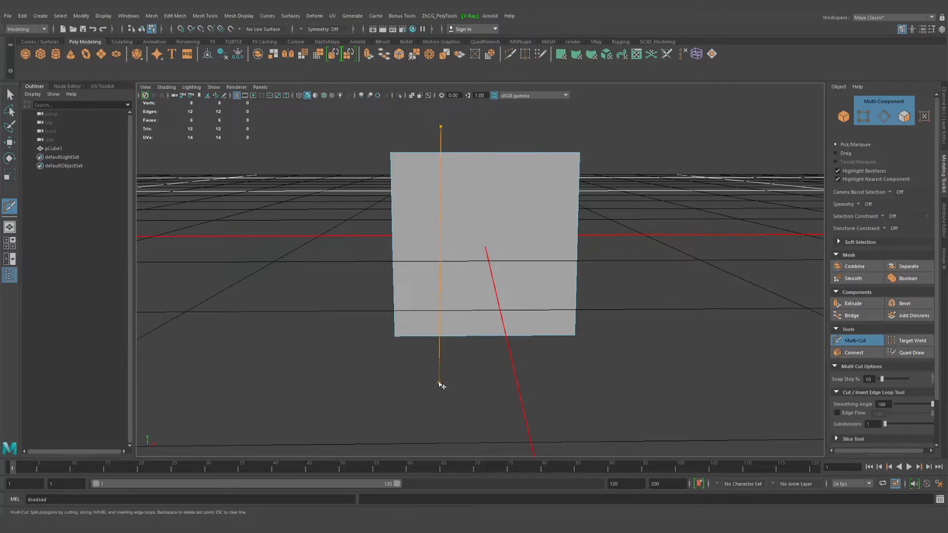
Slice the cube with a straight vertical line to one side of the front face's centre, then exit Multi-Cut
key(shift)
middle_drag(446, 229, 472, 267)
alt+drag(558, 267, 486, 256)
alt+middle_drag(486, 256, 506, 252)
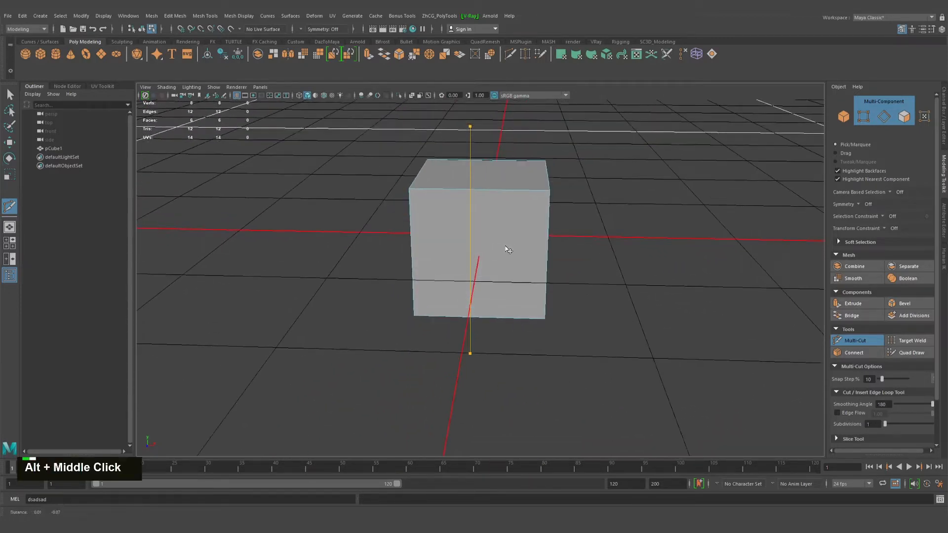
alt+drag(506, 252, 524, 268)
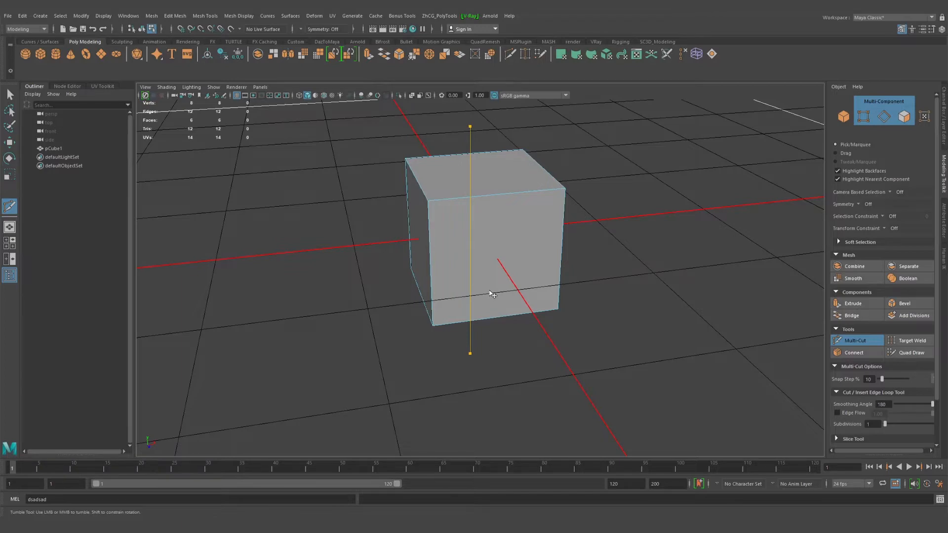
ctrl+click(492, 294)
key(q)
alt+drag(491, 290, 444, 288)
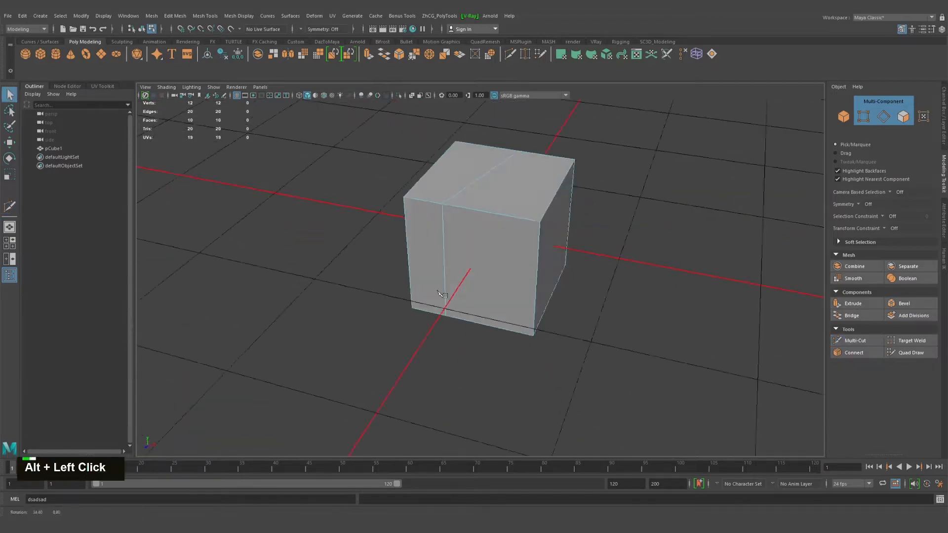
alt+right_drag(445, 287, 439, 302)
Select the vertical edge loop left by the slice and delete it together with its vertices
key(q)
right_drag(438, 247, 501, 230)
alt+drag(447, 272, 467, 262)
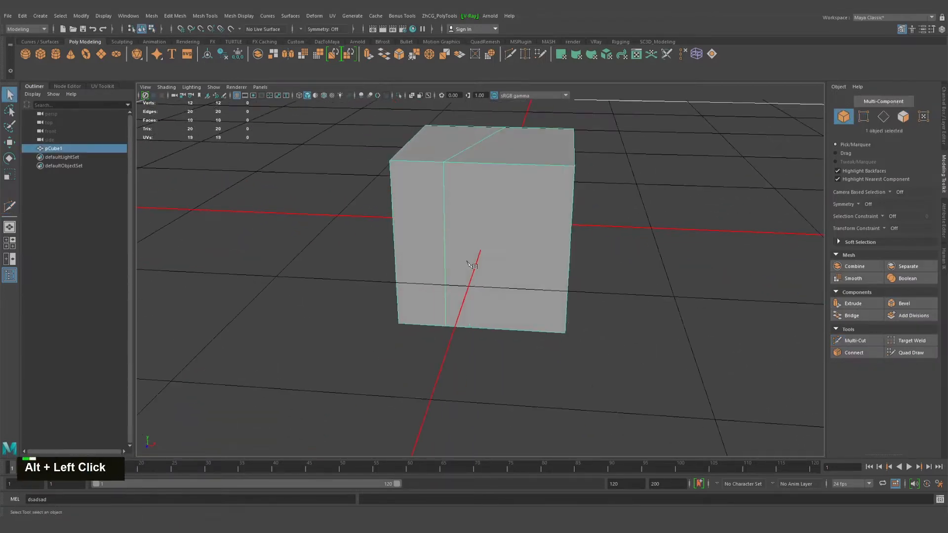
right_drag(448, 225, 448, 196)
key(q)
double_click(445, 198)
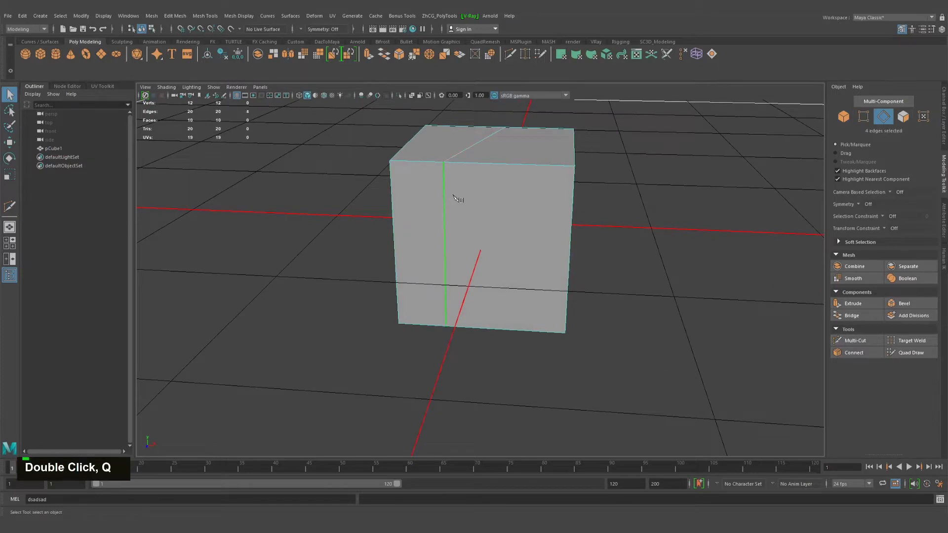
key(ctrl+Delete)
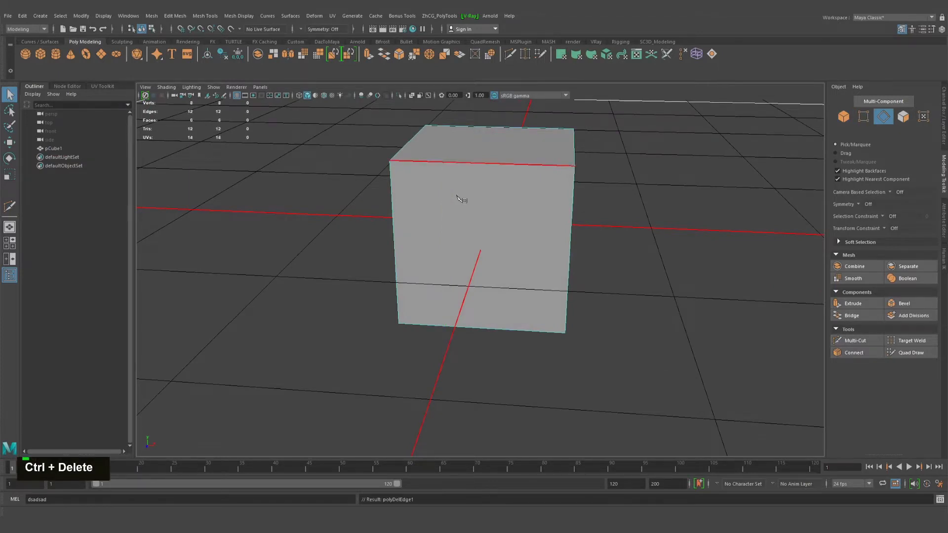
Insert a horizontal Multi-Cut edge loop around the cube just below its top, snapped to the 10% step
alt+right_drag(461, 194, 468, 258)
alt+drag(468, 259, 683, 318)
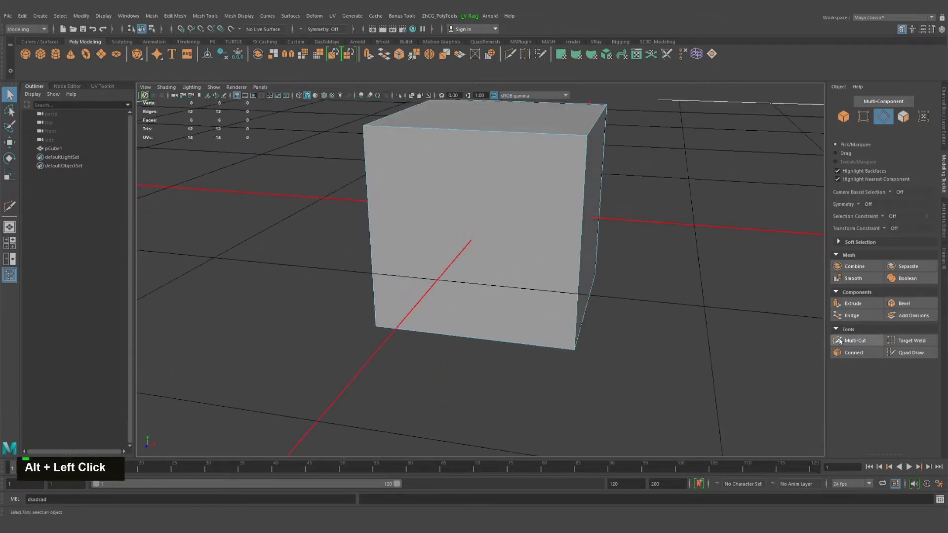
click(839, 340)
alt+middle_drag(637, 251, 635, 222)
alt+drag(634, 222, 630, 311)
alt+middle_drag(631, 311, 618, 275)
alt+drag(617, 275, 553, 197)
click(543, 159)
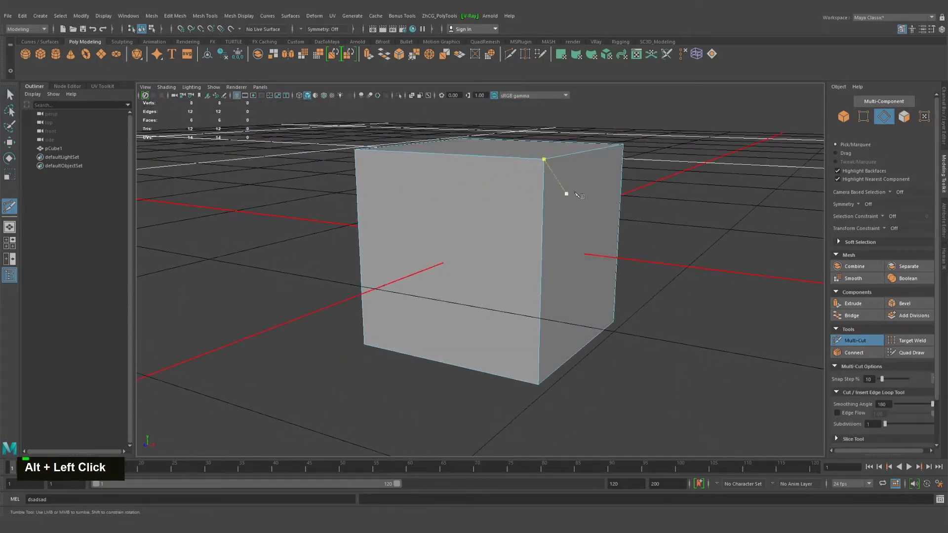
key(ctrl)
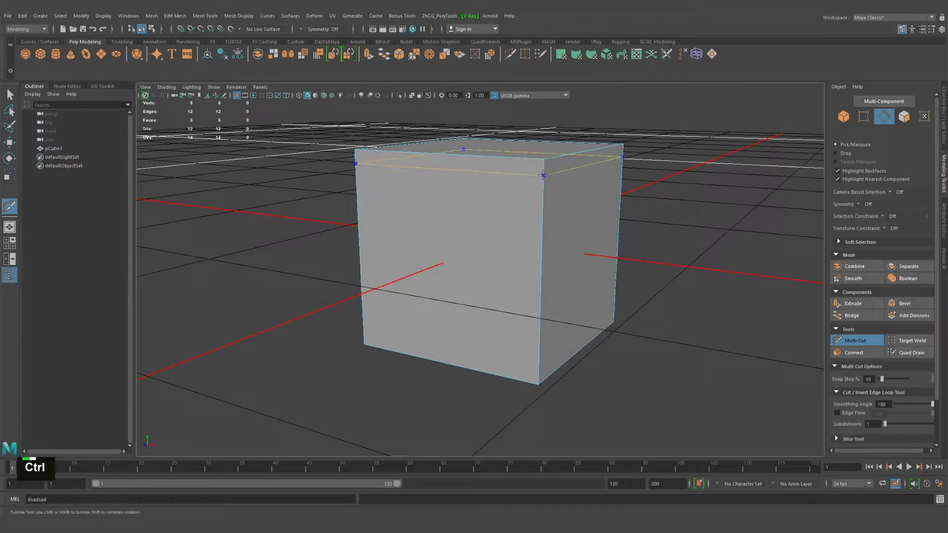
key(ctrl)
key(ctrl)
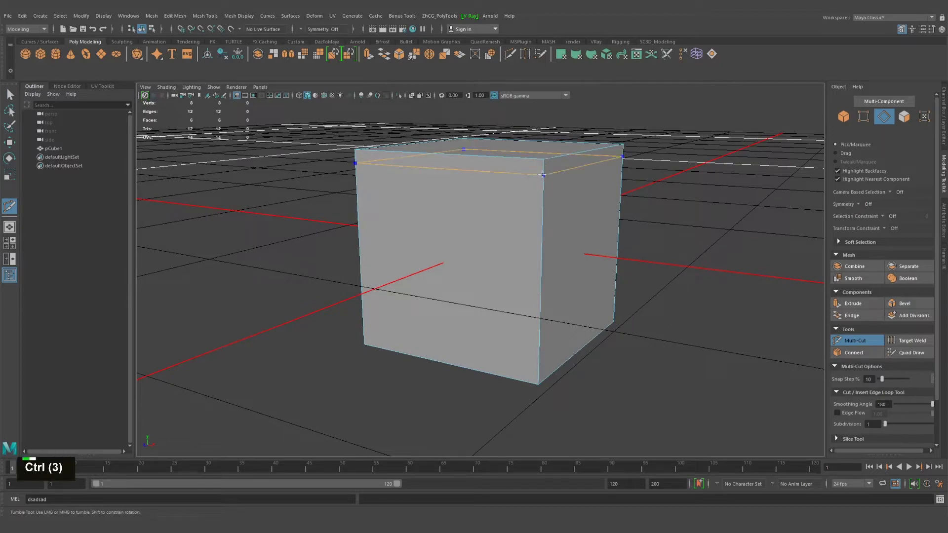
ctrl+click(541, 194)
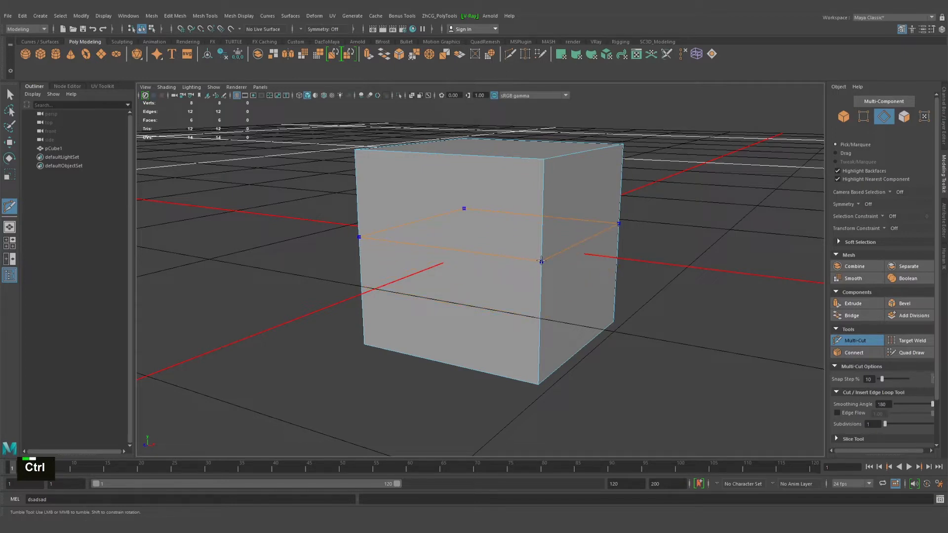
key(shift)
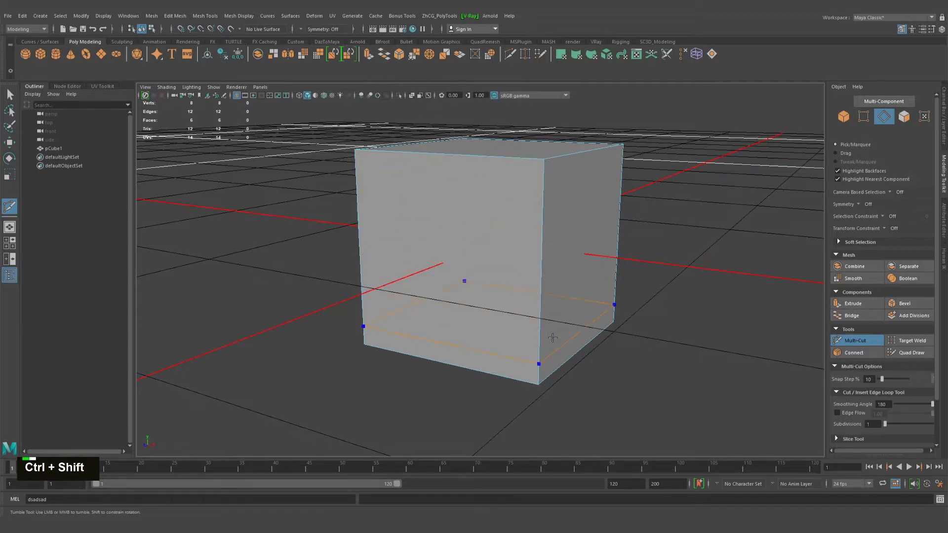
ctrl+shift+click(536, 166)
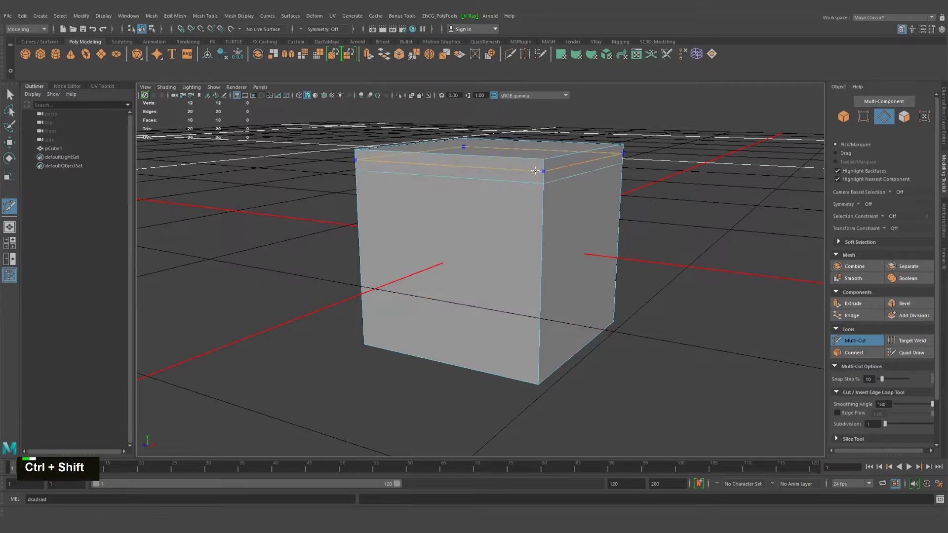
Begin a cut at the edge loop's left corner on the front face, adding one interior point and one on the loop edge
alt+drag(536, 168, 532, 196)
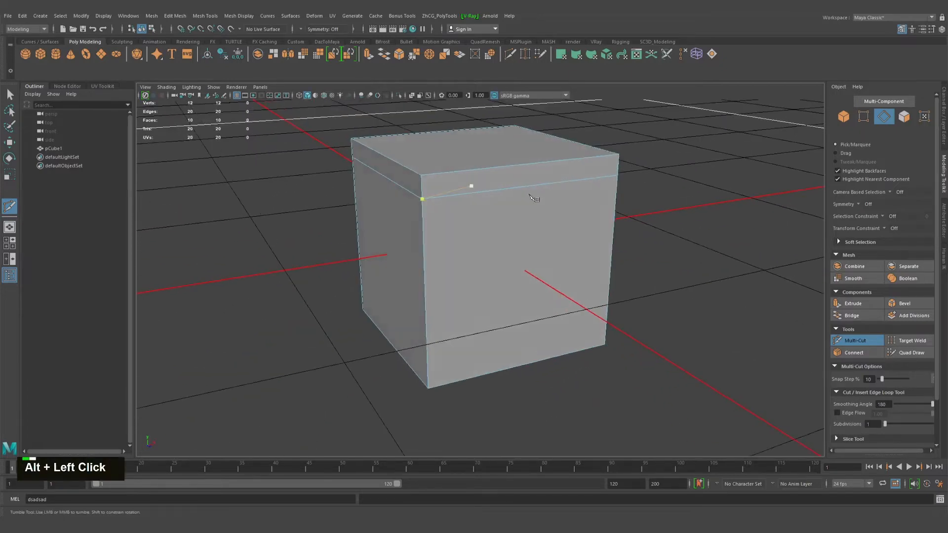
alt+drag(641, 220, 564, 243)
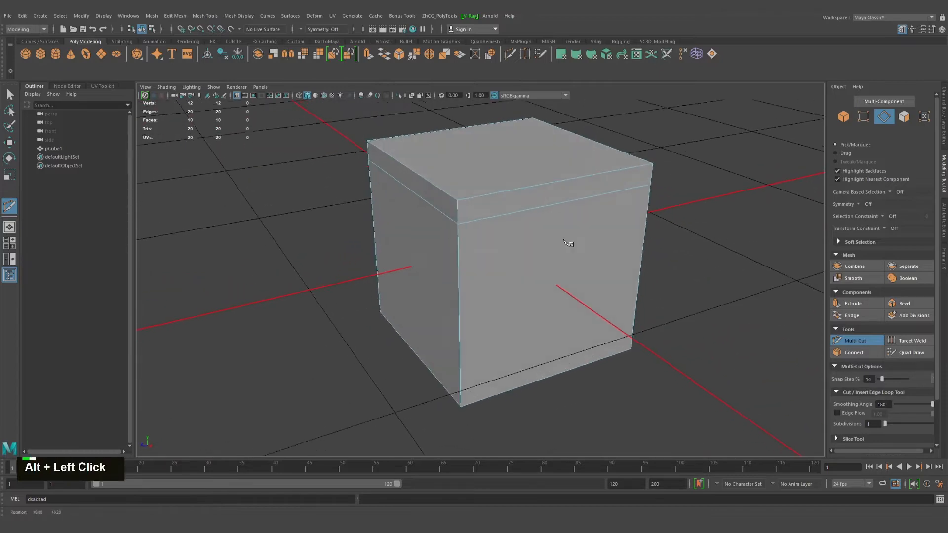
alt+middle_drag(565, 243, 533, 208)
alt+drag(531, 258, 543, 262)
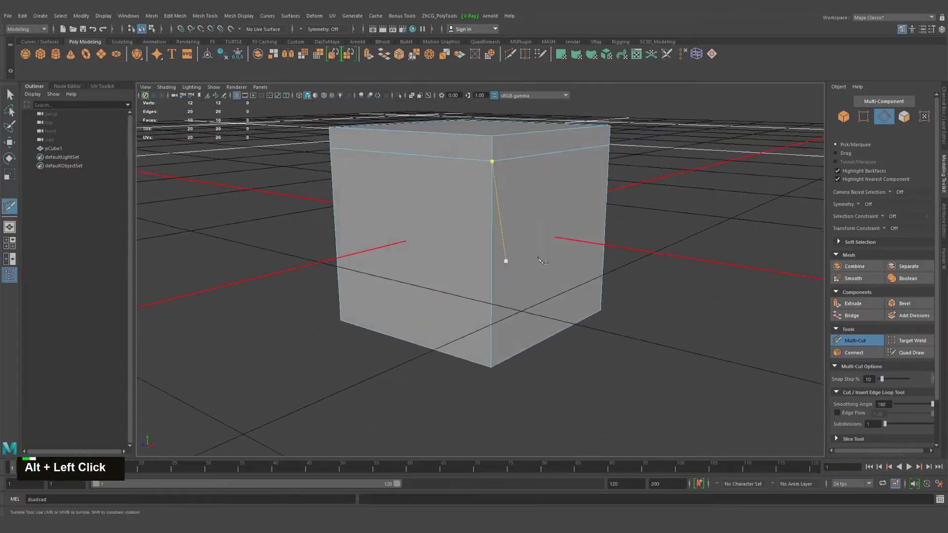
alt+middle_drag(608, 305, 613, 320)
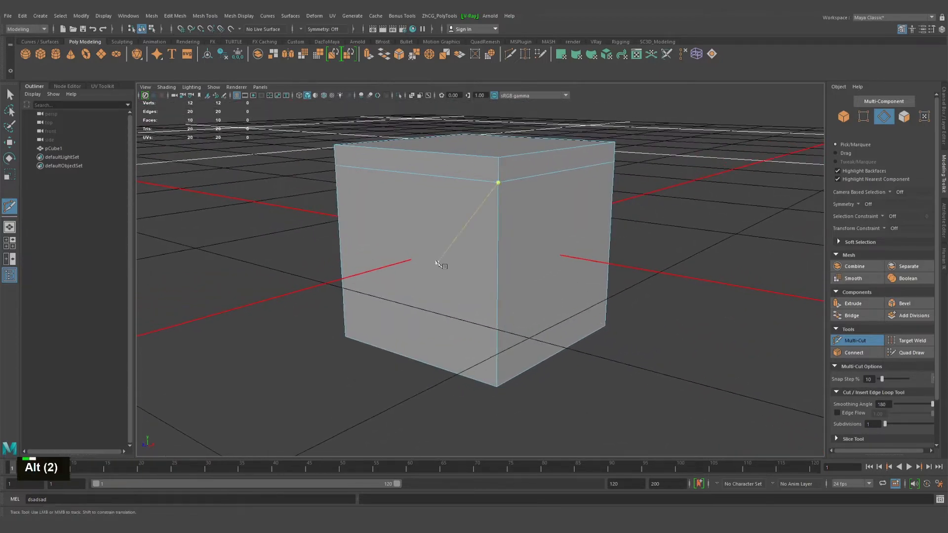
alt+drag(436, 262, 507, 260)
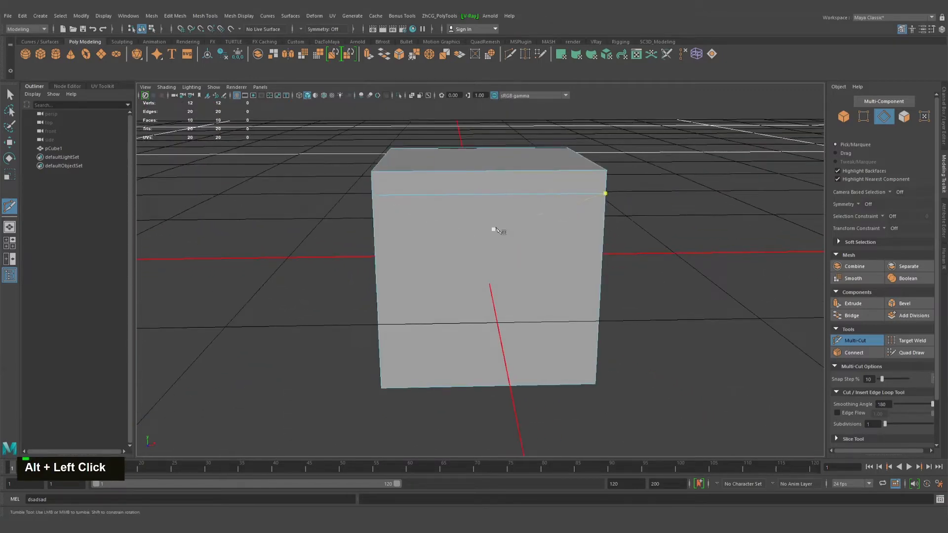
mouse_move(495, 228)
alt+mouse_down()
mouse_move(565, 246)
mouse_move(482, 228)
alt+mouse_up()
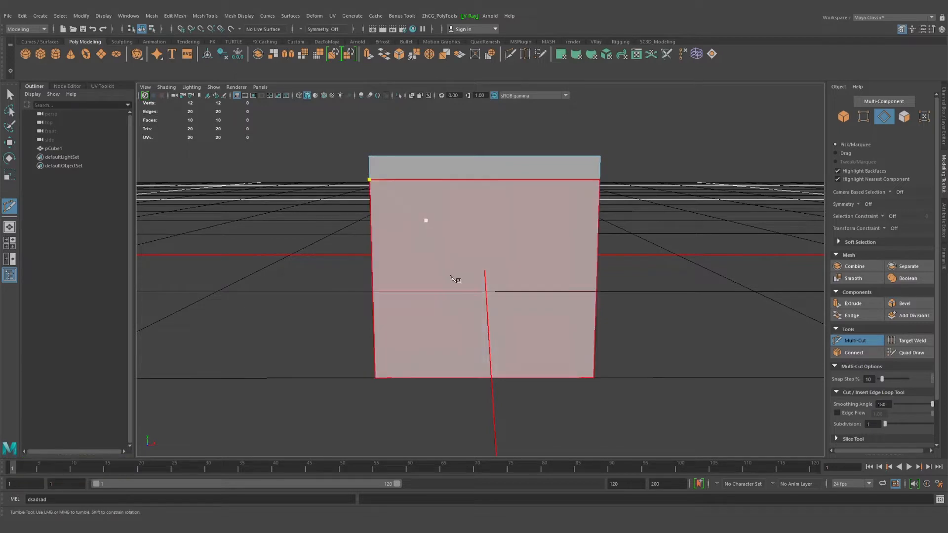
alt+drag(423, 218, 453, 241)
click(453, 243)
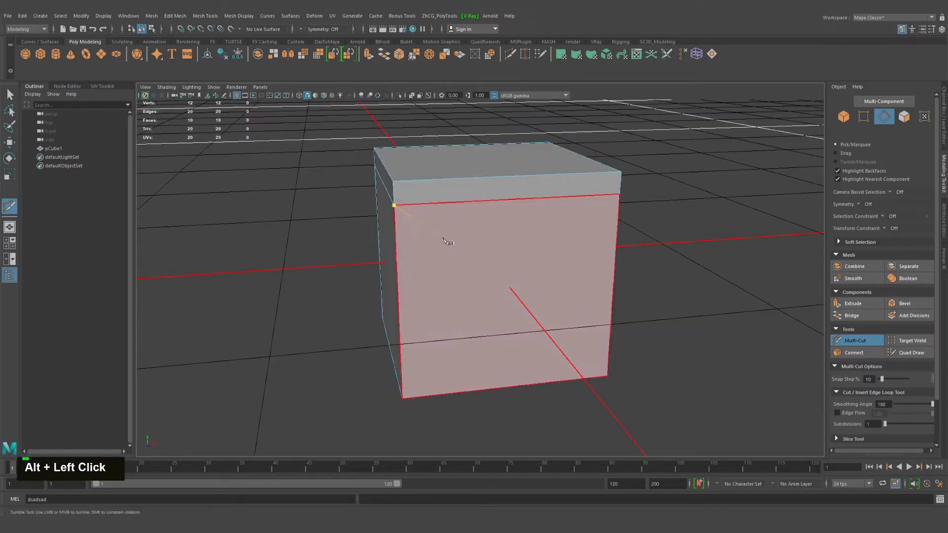
click(394, 206)
alt+middle_drag(398, 206, 355, 180)
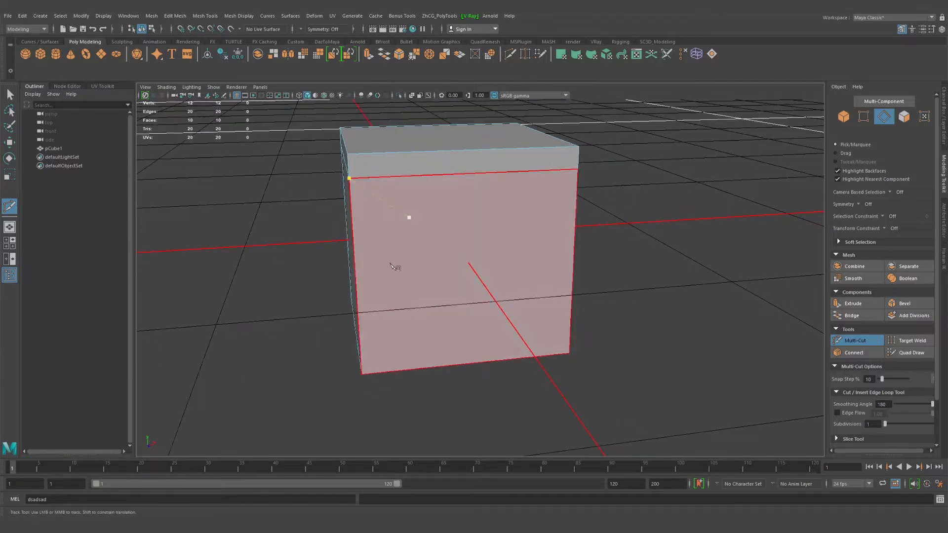
click(437, 174)
Continue the cut through six interior points of the front face, end it on the face's left edge, commit it and exit Multi-Cut
alt+drag(437, 192, 464, 246)
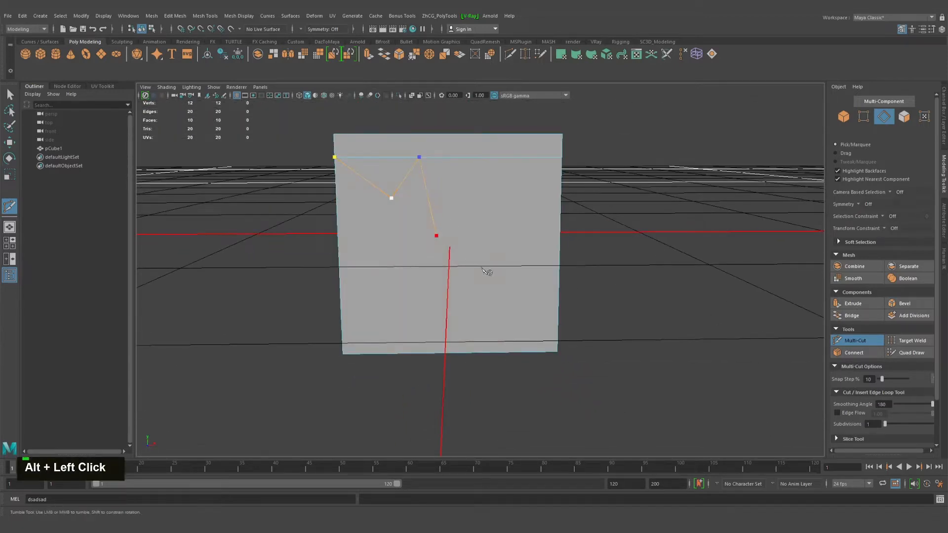
click(482, 220)
click(513, 247)
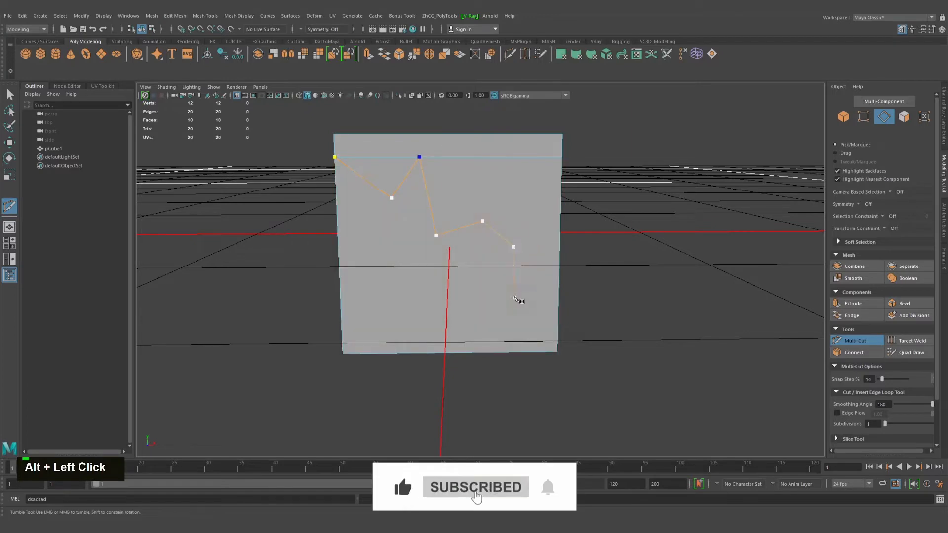
click(514, 296)
click(418, 325)
click(380, 276)
alt+middle_drag(365, 249, 475, 302)
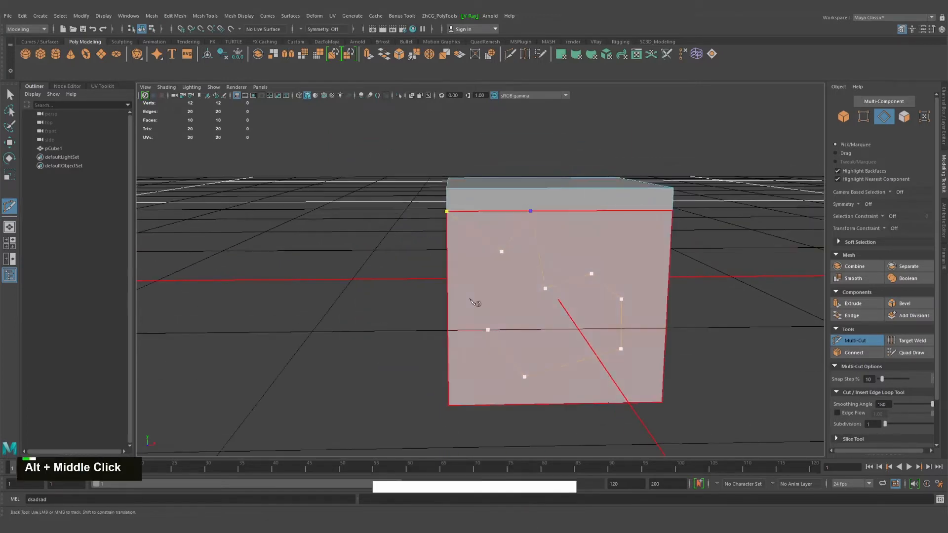
alt+drag(436, 279, 465, 272)
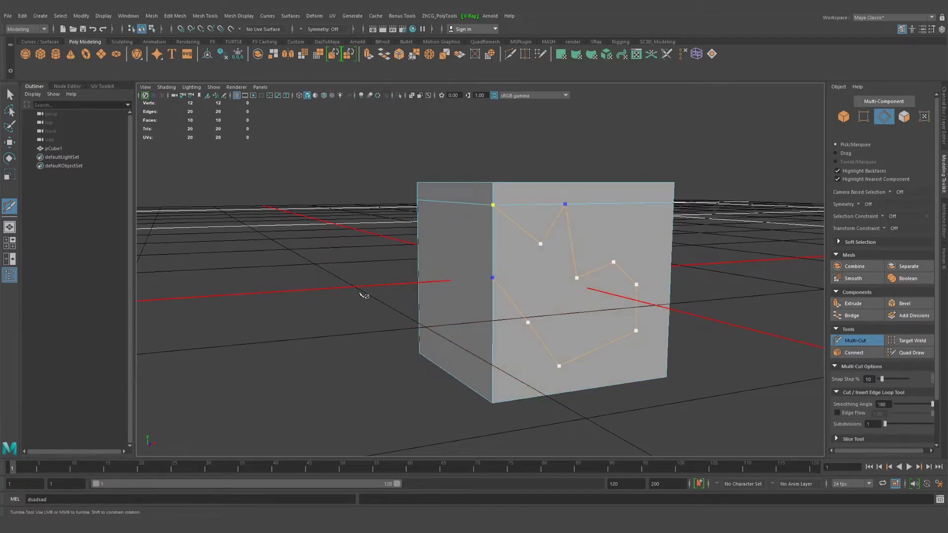
key(Return)
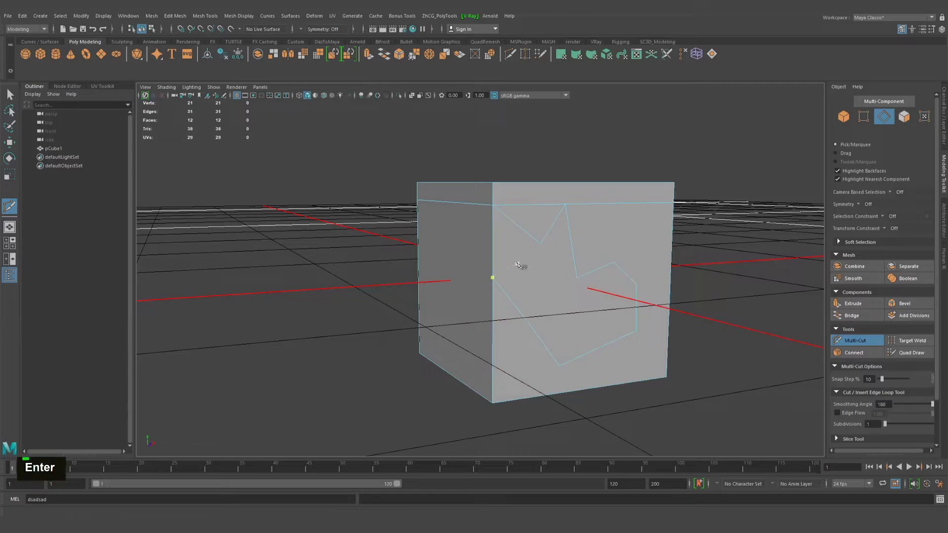
right_drag(519, 263, 558, 250)
key(q)
Reactivate Multi-Cut and slice the cube diagonally from the front face's upper right to left of centre on its bottom edge
alt+drag(533, 278, 467, 309)
alt+middle_drag(467, 310, 472, 249)
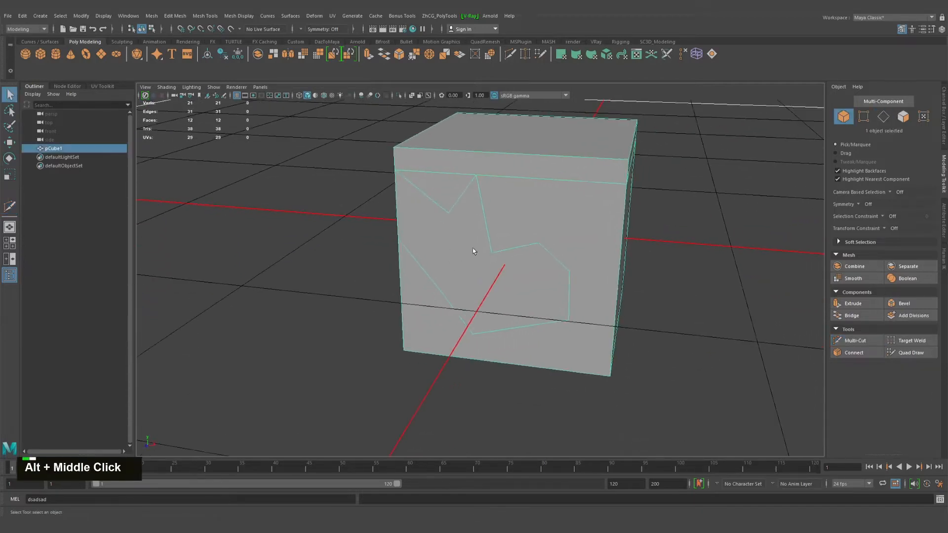
right_drag(472, 247, 493, 260)
scroll(496, 252, down, 3)
click(840, 342)
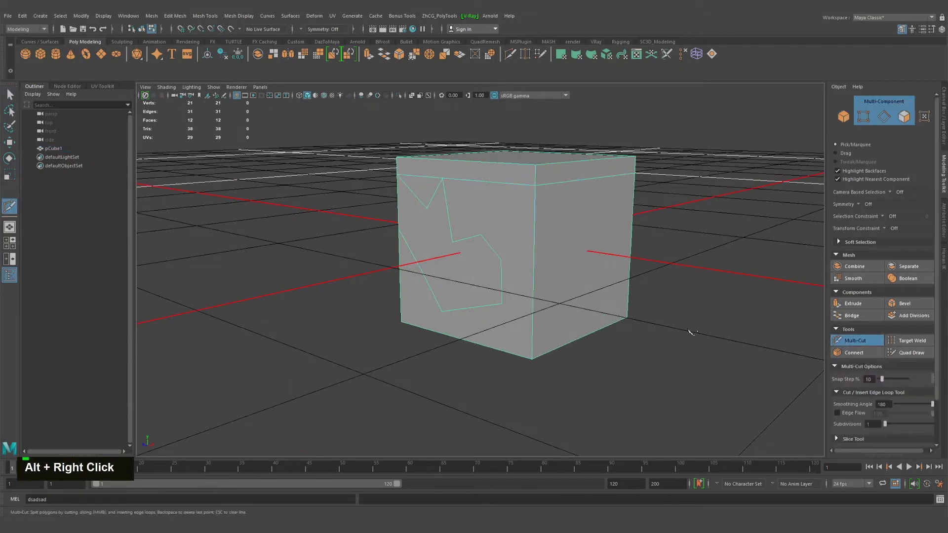
alt+drag(555, 286, 558, 231)
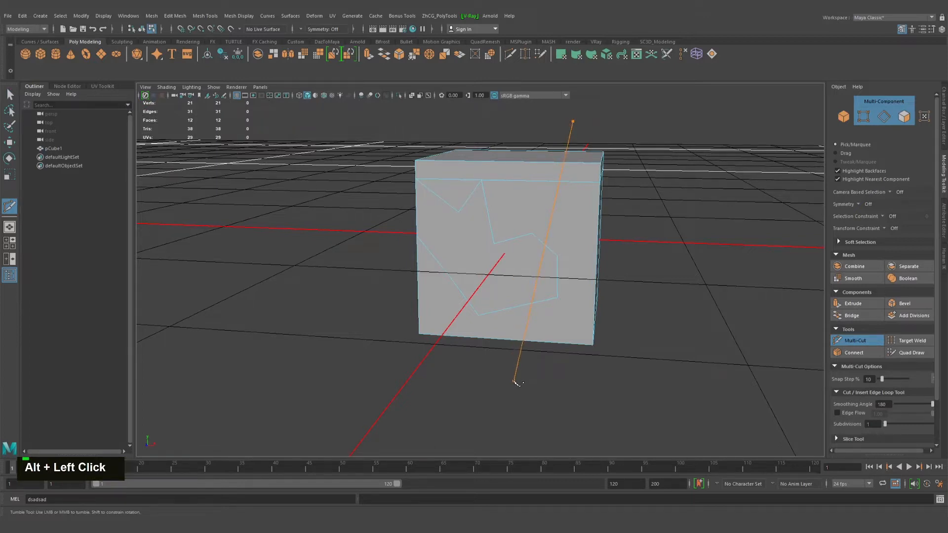
drag(509, 378, 410, 423)
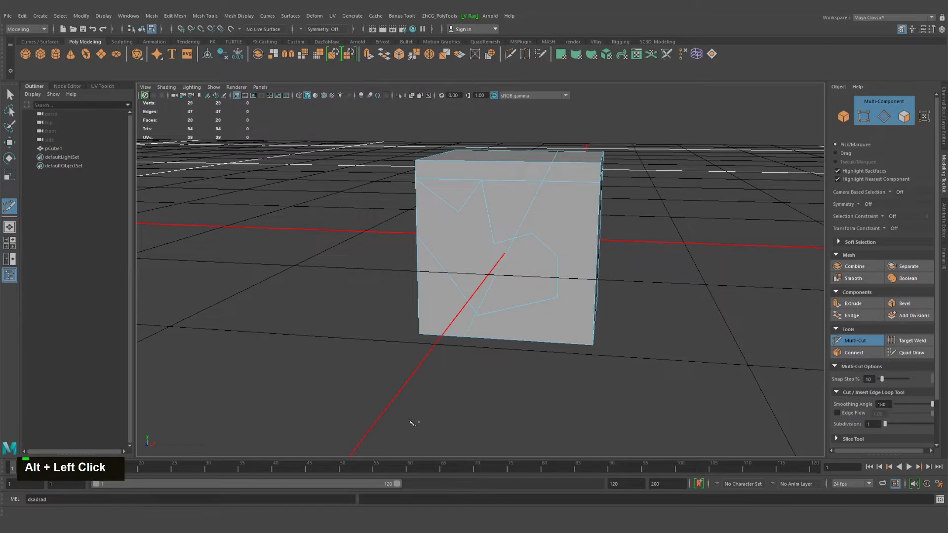
Slice across the cube with downward-sloping, nearly level and upward-sloping lines, and insert an edge loop between the top and upper loop
drag(300, 180, 781, 281)
drag(274, 276, 771, 269)
drag(303, 323, 768, 278)
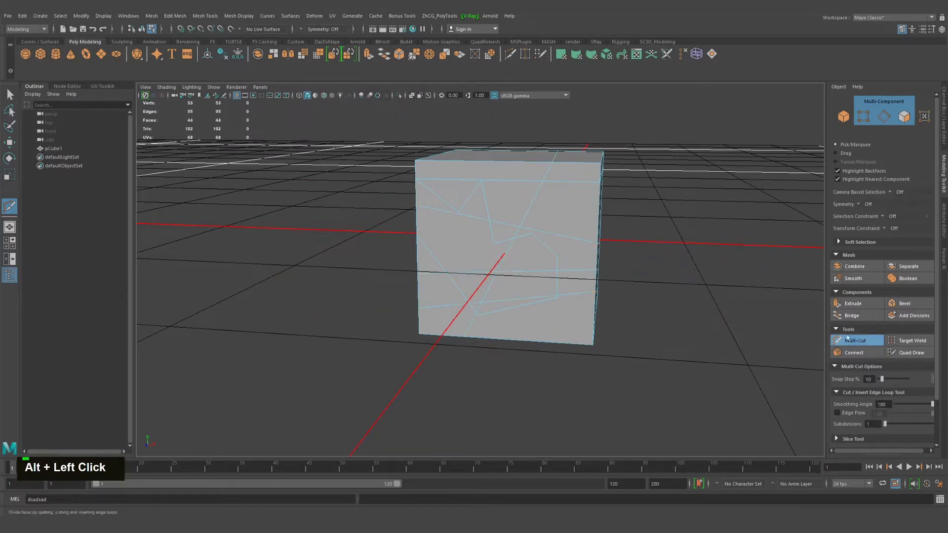
key(ctrl)
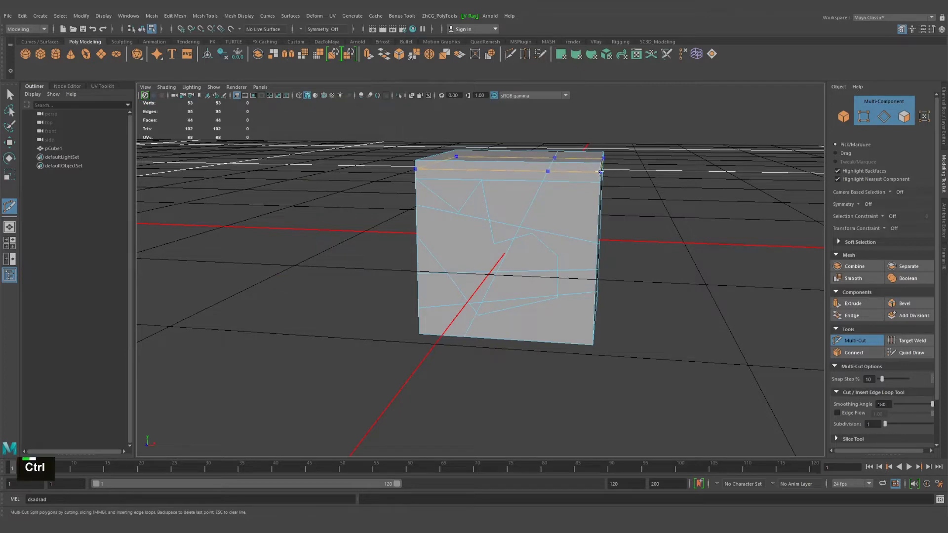
ctrl+click(546, 170)
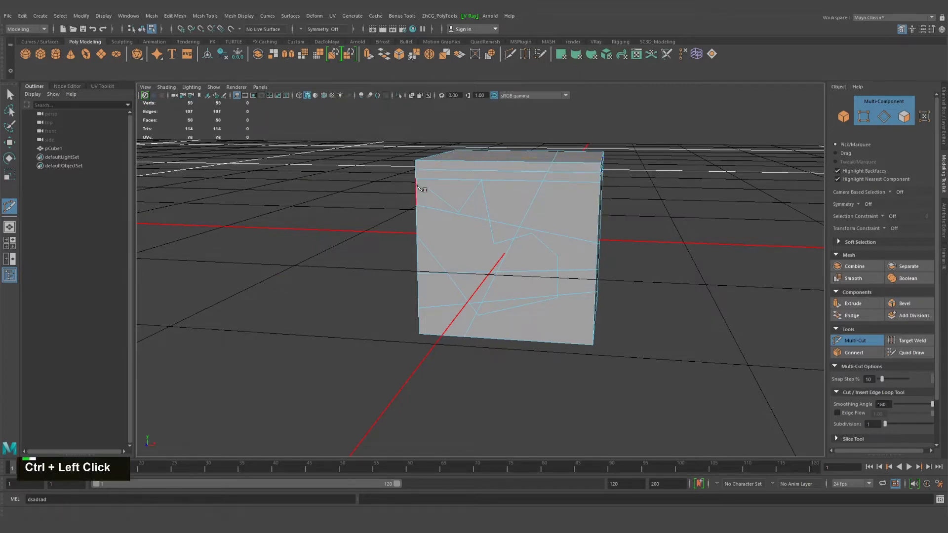
Cut an irregular U-shaped path on the cube's right face, from the front vertical edge near the top to the face's top edge, and commit it
alt+middle_drag(423, 186, 554, 212)
alt+drag(554, 212, 515, 225)
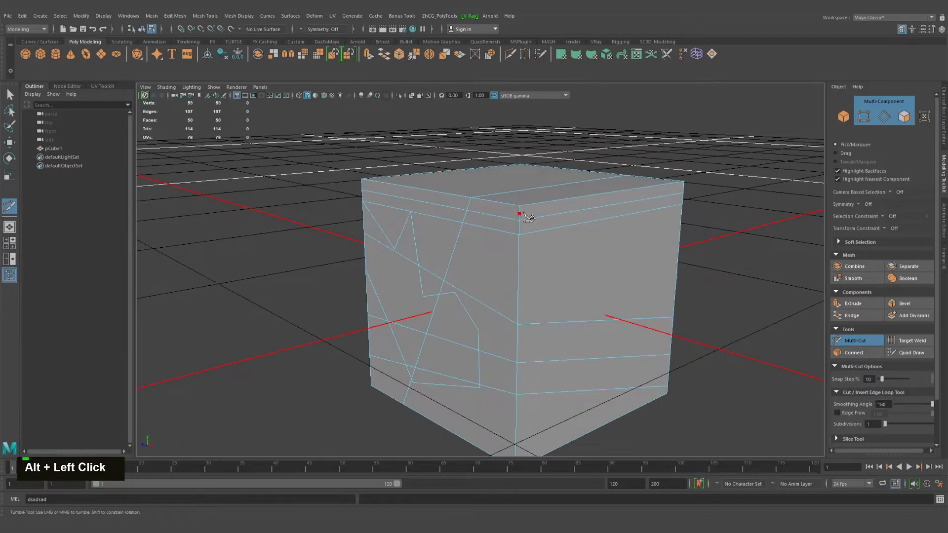
double_click(525, 214)
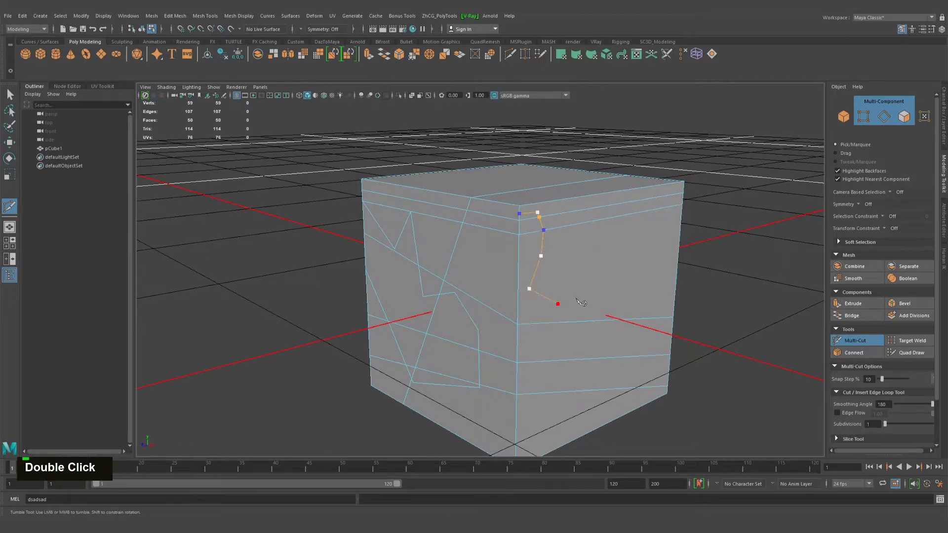
click(598, 290)
click(602, 241)
click(619, 190)
key(Return)
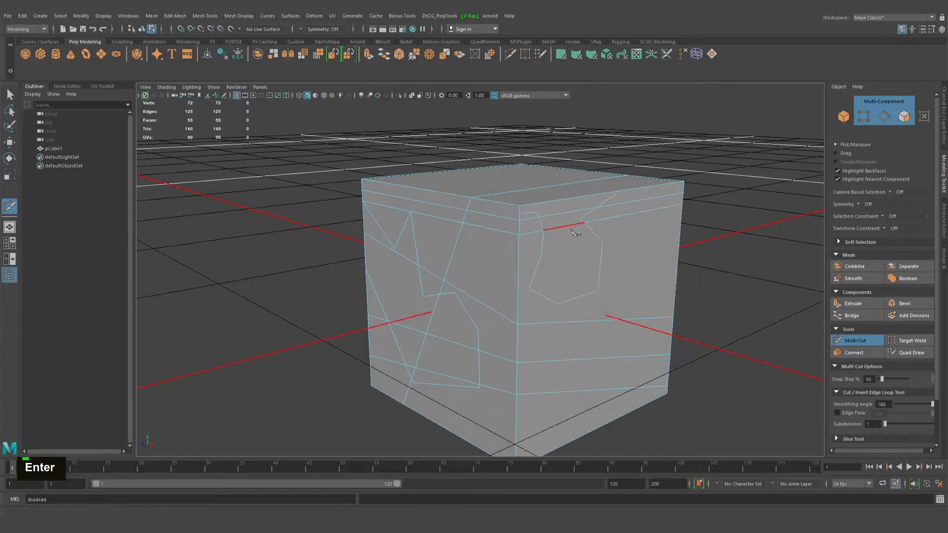
Switch the cube to Object Mode, select it and delete it from the scene
alt+drag(584, 253, 529, 232)
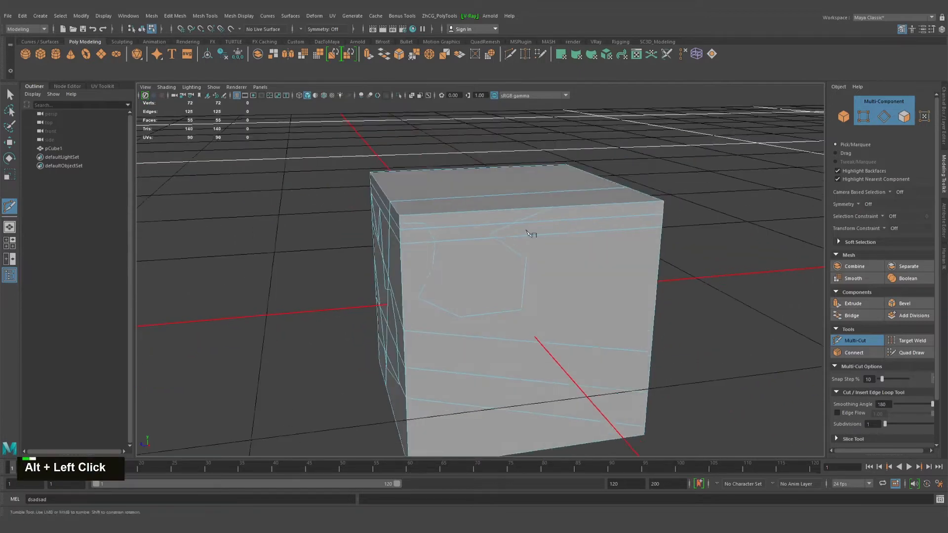
alt+right_drag(529, 232, 499, 255)
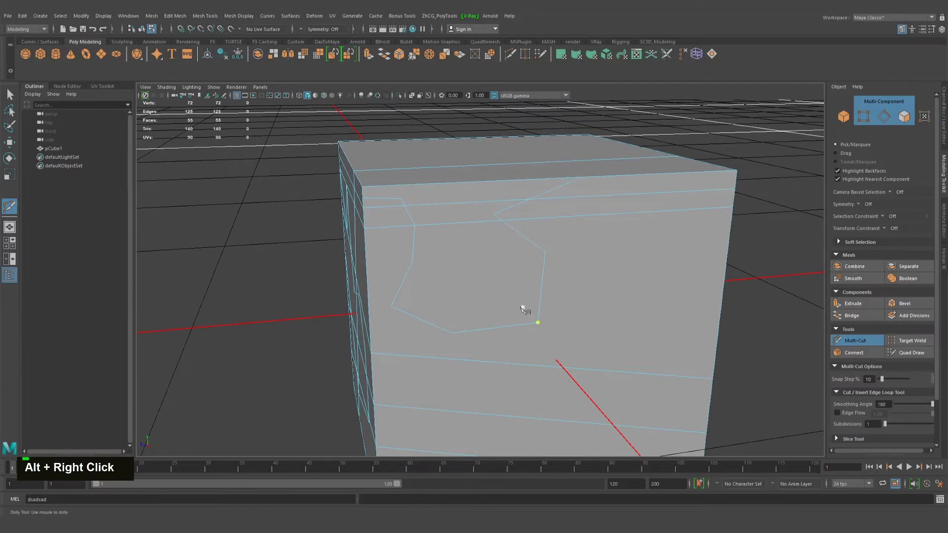
alt+right_drag(525, 309, 503, 291)
scroll(527, 313, down, 3)
alt+drag(527, 313, 549, 283)
alt+middle_drag(550, 283, 624, 267)
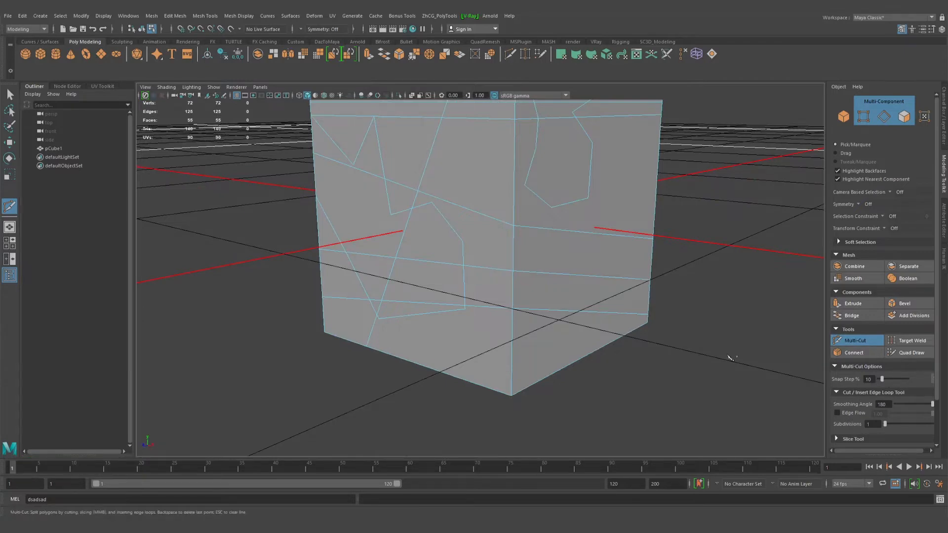
alt+middle_drag(531, 165, 540, 206)
right_click(529, 236)
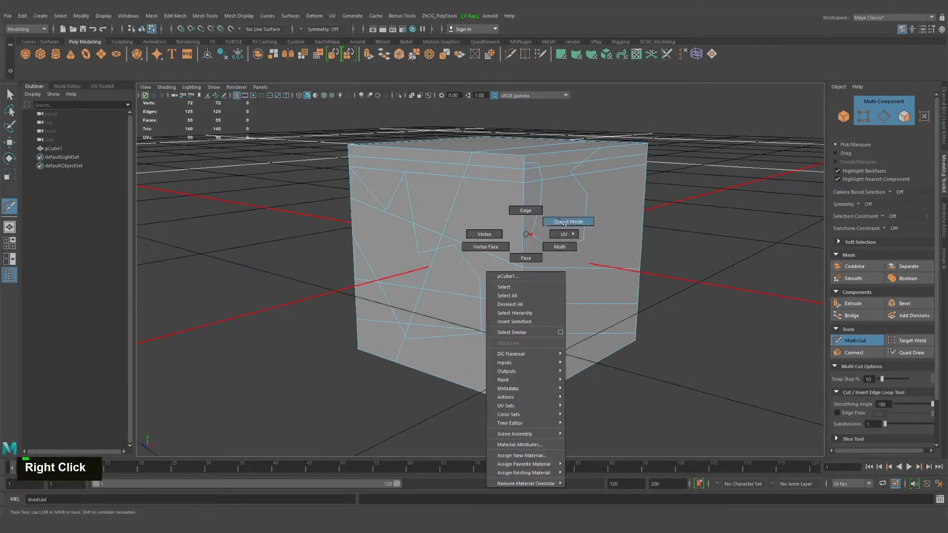
click(567, 218)
key(q)
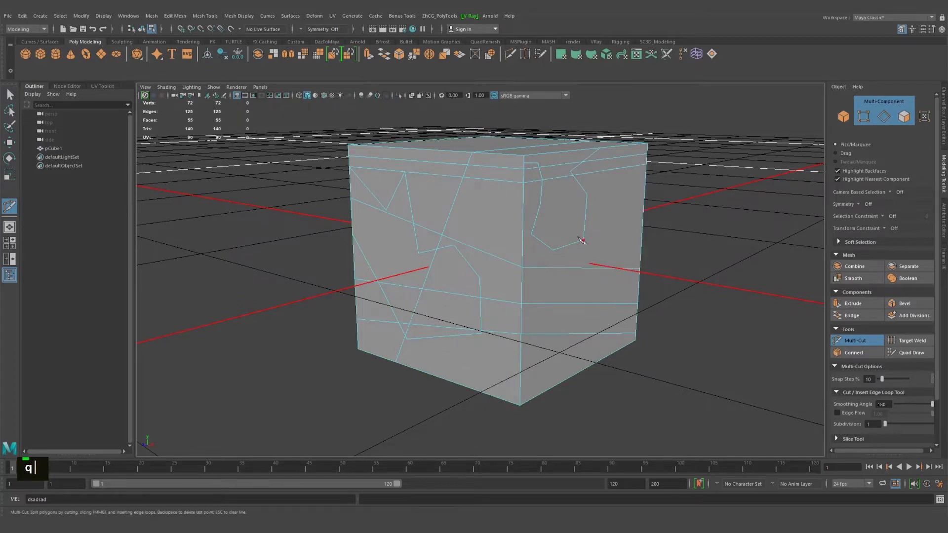
right_drag(492, 178, 530, 165)
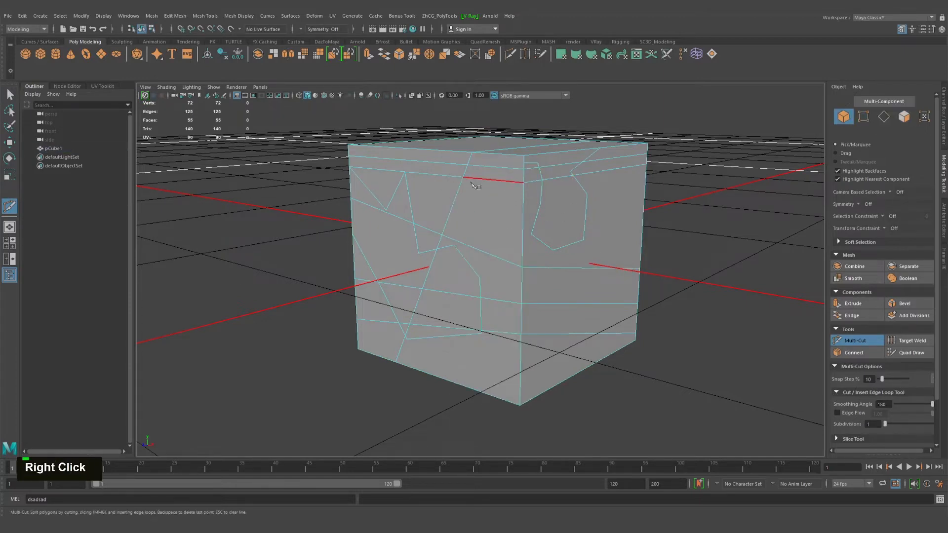
right_drag(474, 185, 509, 168)
key(Delete)
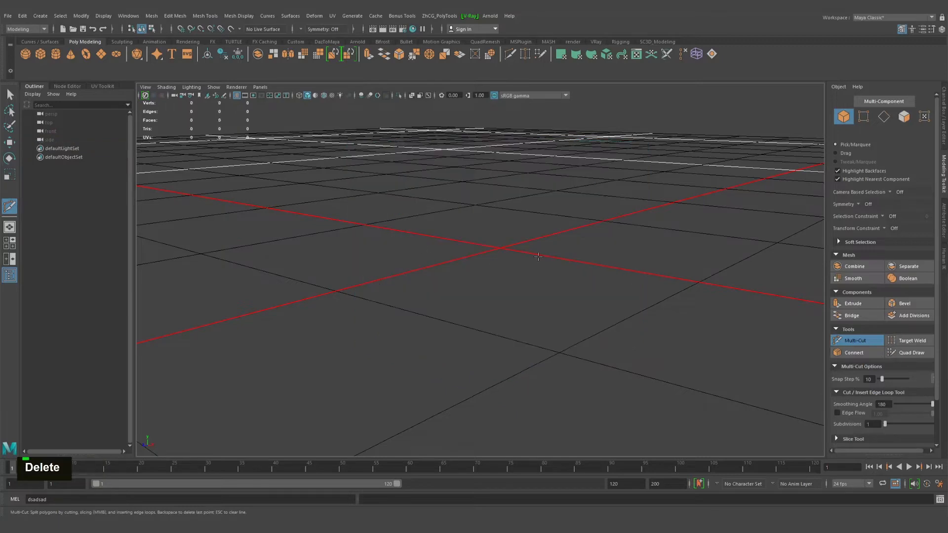
Create a polygon cylinder at the centre of the grid
alt+drag(538, 257, 461, 226)
alt+middle_drag(461, 226, 470, 239)
alt+right_drag(469, 239, 502, 250)
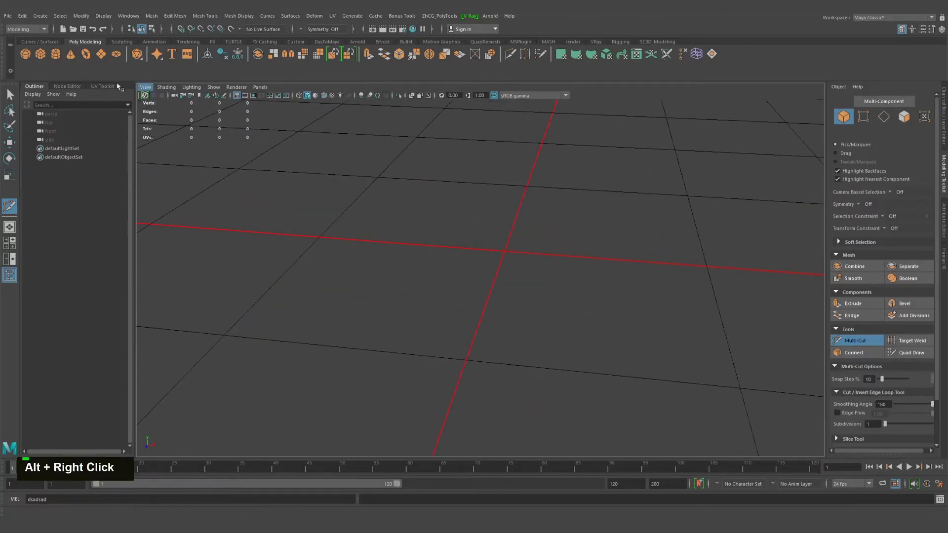
click(56, 55)
alt+middle_drag(445, 263, 482, 281)
alt+scroll(483, 281, down, 5)
alt+drag(482, 281, 478, 286)
Leave Multi-Cut, select alternate vertical edges on one side of the cylinder and delete them together with their vertices
key(q)
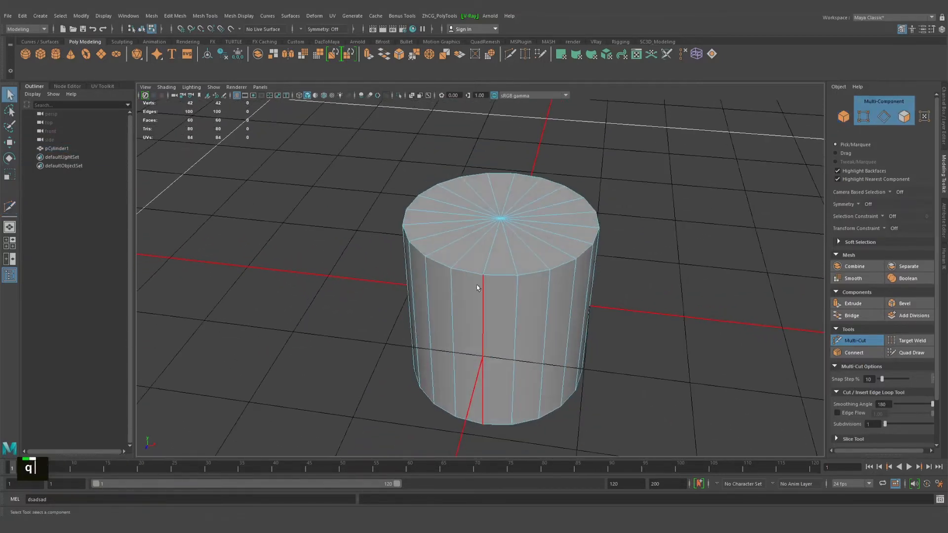
right_drag(479, 285, 475, 254)
alt+drag(435, 260, 465, 289)
double_click(466, 300)
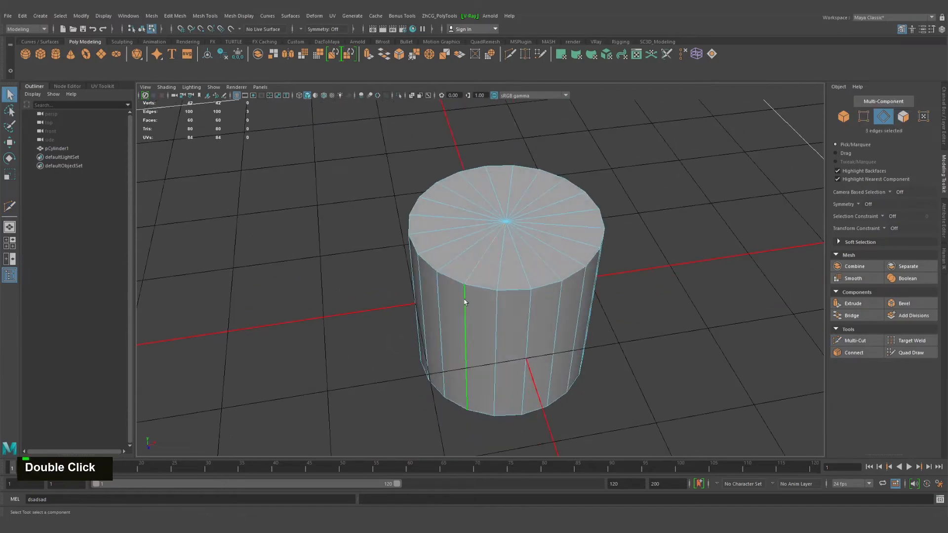
shift+double_click(524, 306)
shift+double_click(566, 302)
alt+drag(568, 302, 439, 290)
shift+click(438, 290)
key(ctrl+Delete)
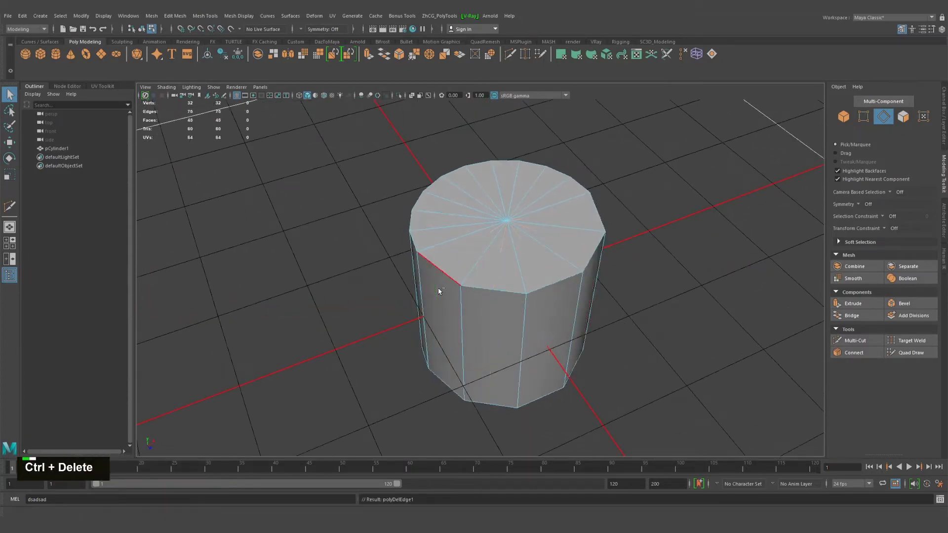
Activate Multi-Cut and insert a horizontal edge loop around the middle of the cylinder's side with Edge Flow off
alt+drag(477, 296, 486, 309)
alt+right_drag(486, 309, 502, 345)
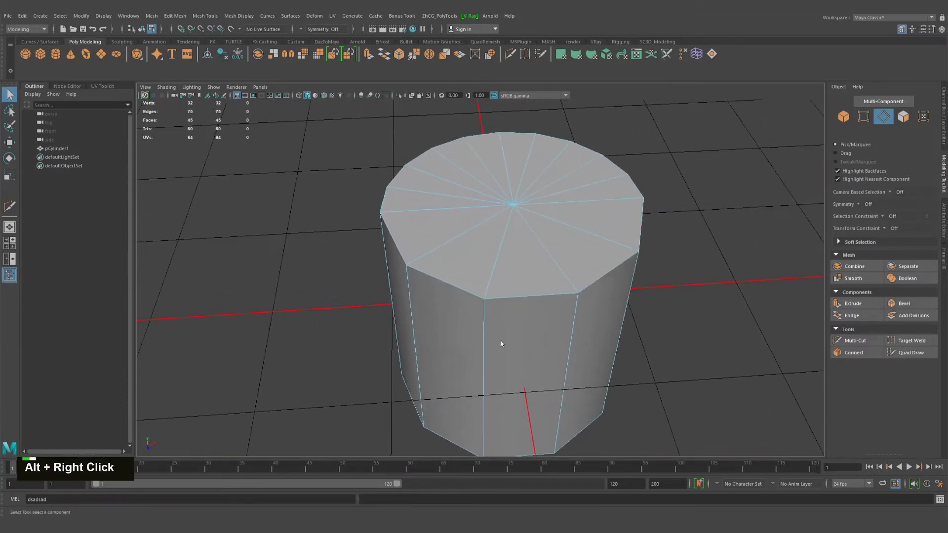
alt+middle_drag(502, 345, 420, 274)
alt+drag(420, 274, 457, 263)
alt+middle_drag(457, 264, 463, 283)
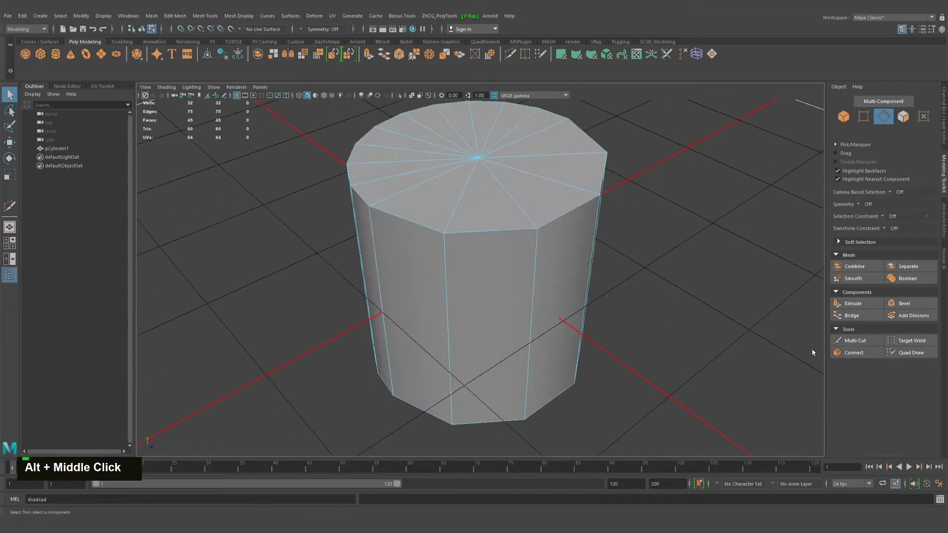
click(850, 341)
alt+drag(666, 321, 676, 323)
alt+middle_drag(677, 323, 697, 344)
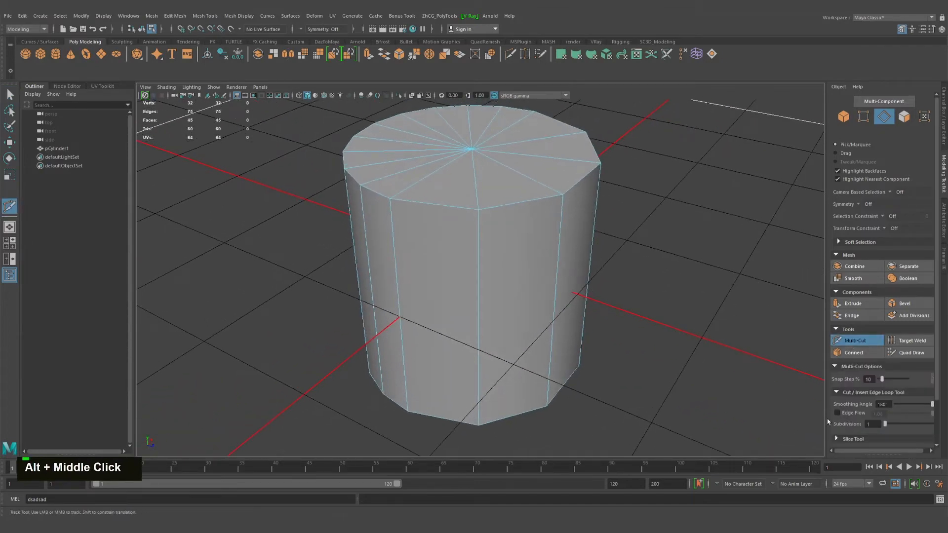
alt+drag(740, 375, 245, 225)
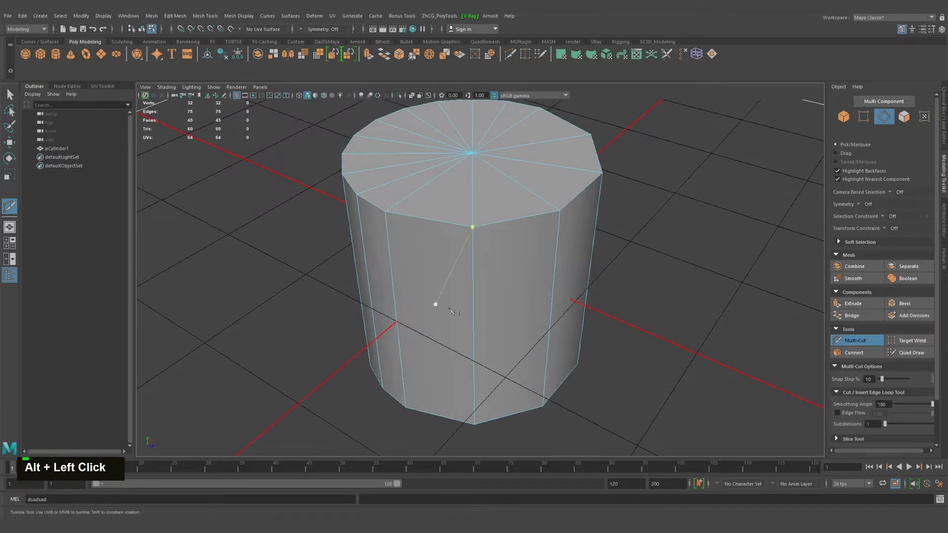
alt+drag(516, 344, 402, 268)
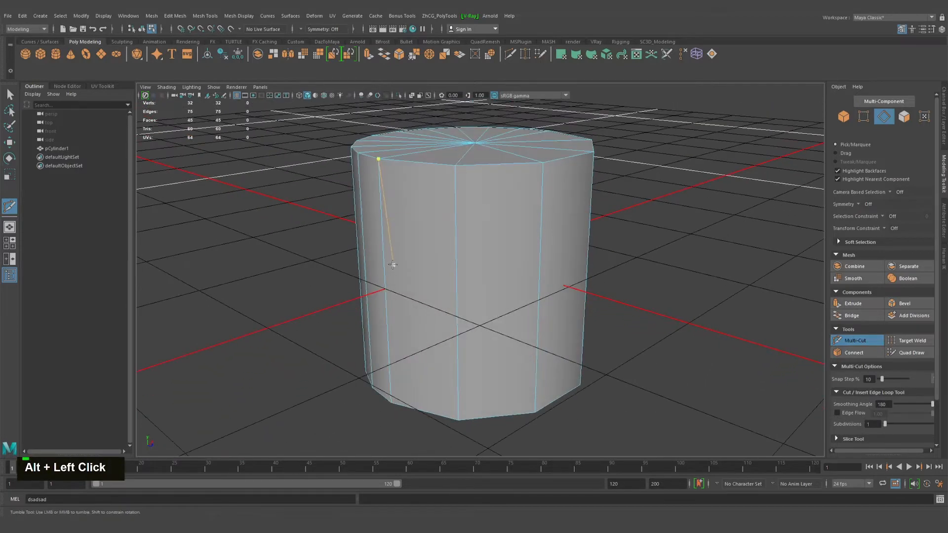
ctrl+click(458, 286)
Leave Multi-Cut, select the whole horizontal edge loop around the cylinder and delete it with its vertices
alt+drag(481, 311, 471, 335)
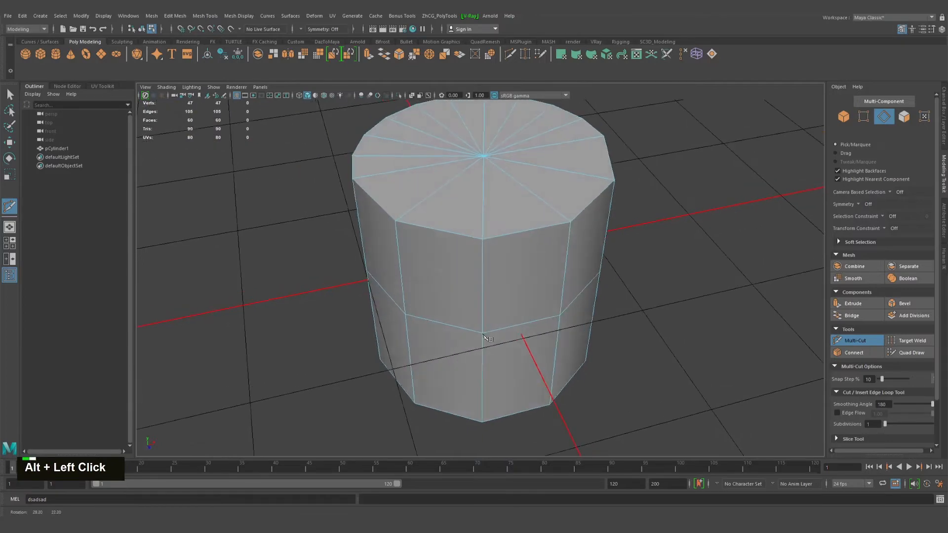
alt+right_drag(472, 335, 788, 305)
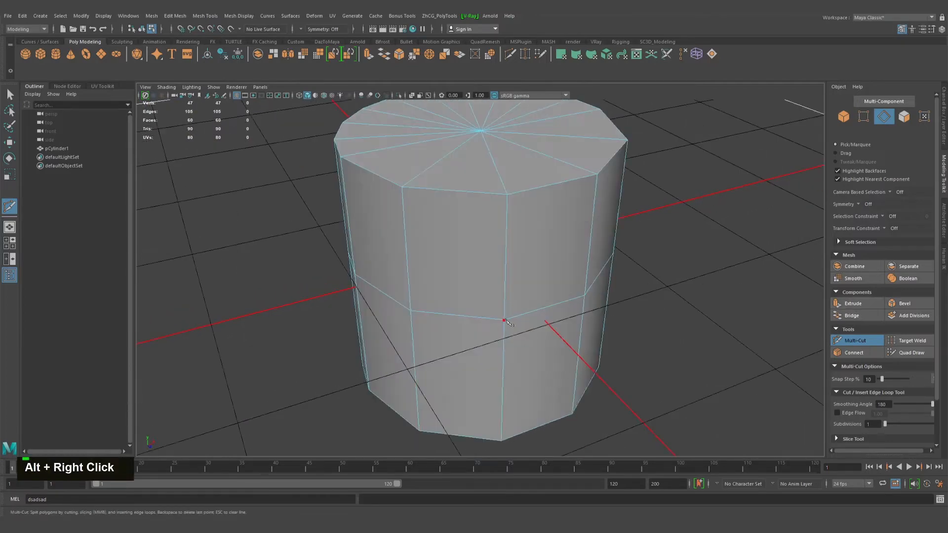
alt+drag(616, 313, 562, 298)
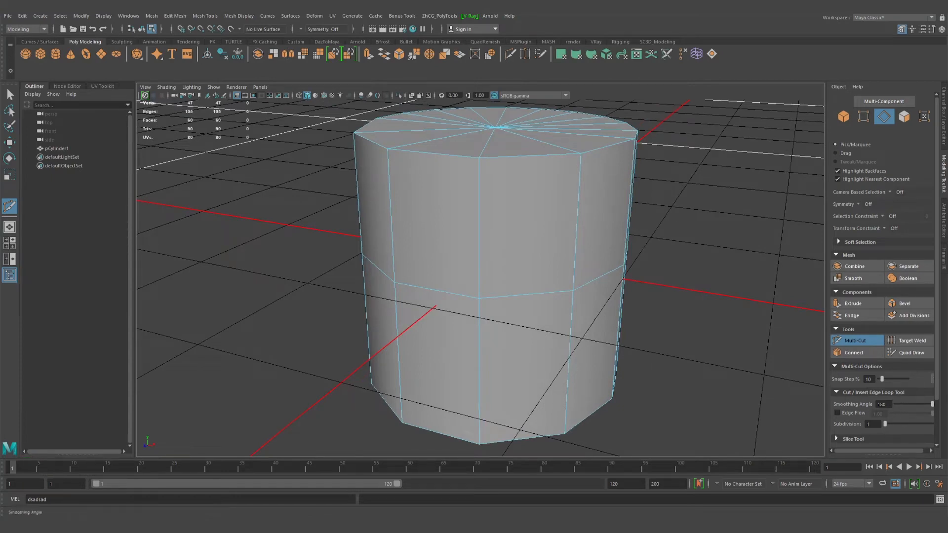
right_drag(495, 278, 493, 248)
double_click(458, 293)
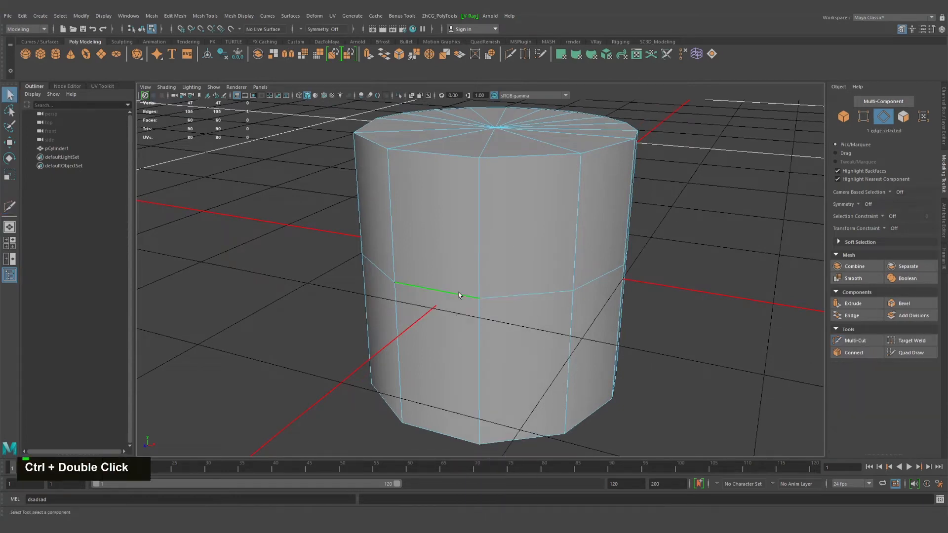
double_click(458, 294)
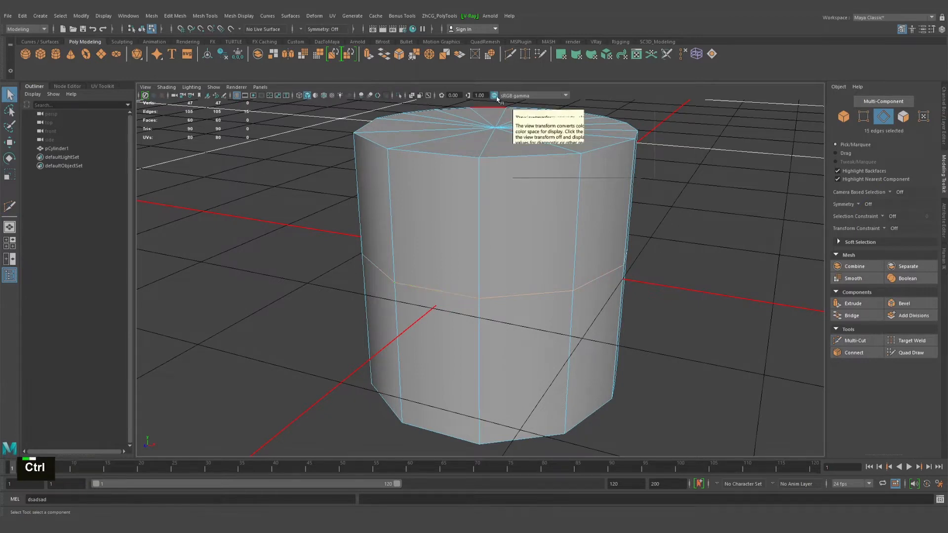
key(ctrl+Delete)
Reactivate Multi-Cut and enable Edge Flow in the Cut / Insert Edge Loop settings
click(855, 341)
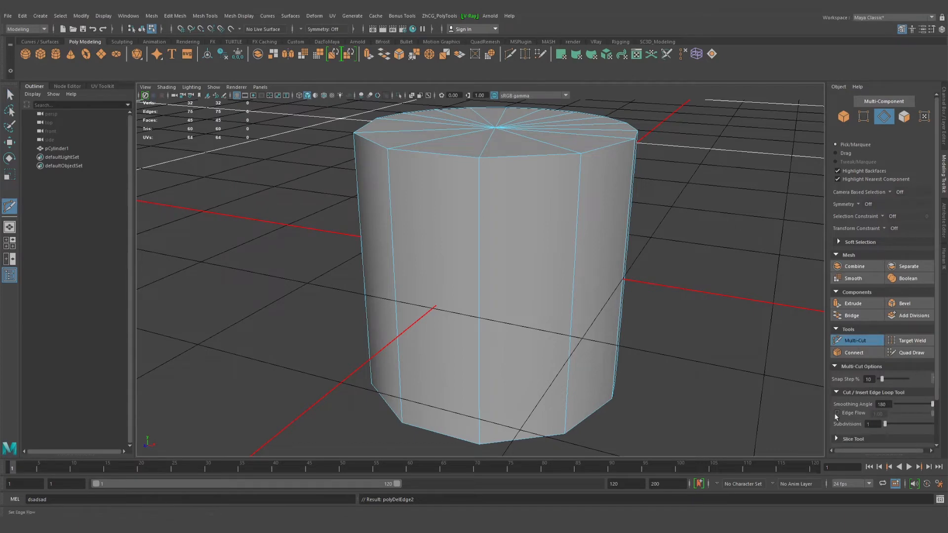
alt+drag(586, 391, 402, 260)
alt+middle_drag(402, 260, 447, 275)
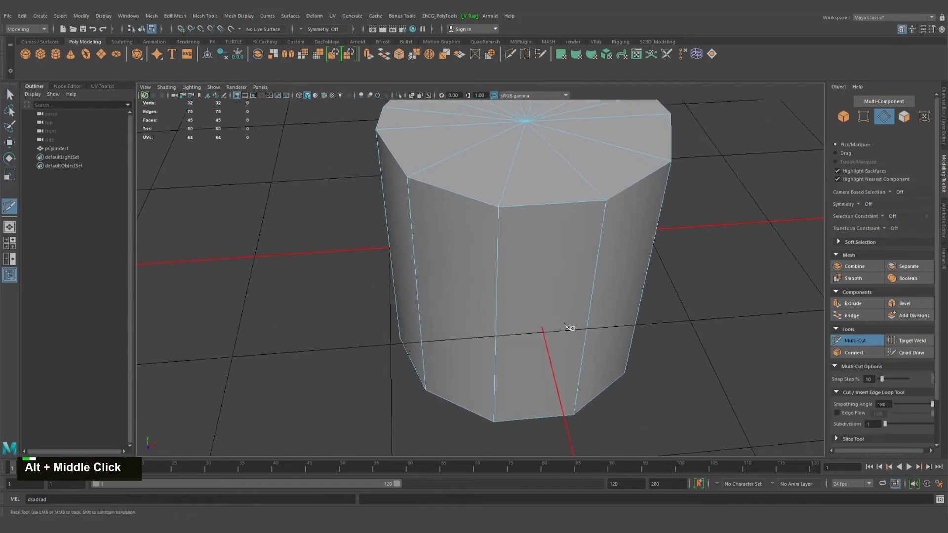
alt+drag(446, 275, 602, 328)
alt+middle_drag(603, 328, 552, 326)
alt+right_drag(551, 325, 583, 330)
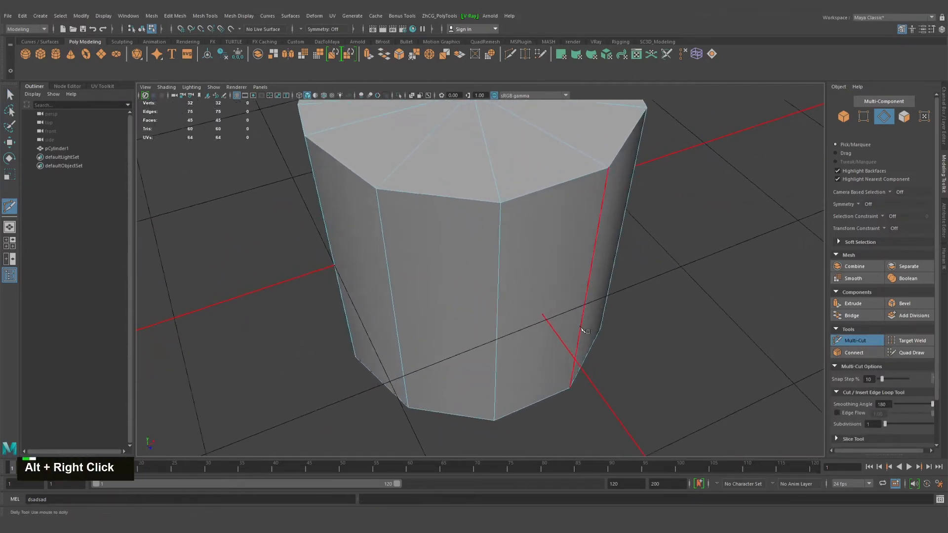
click(837, 413)
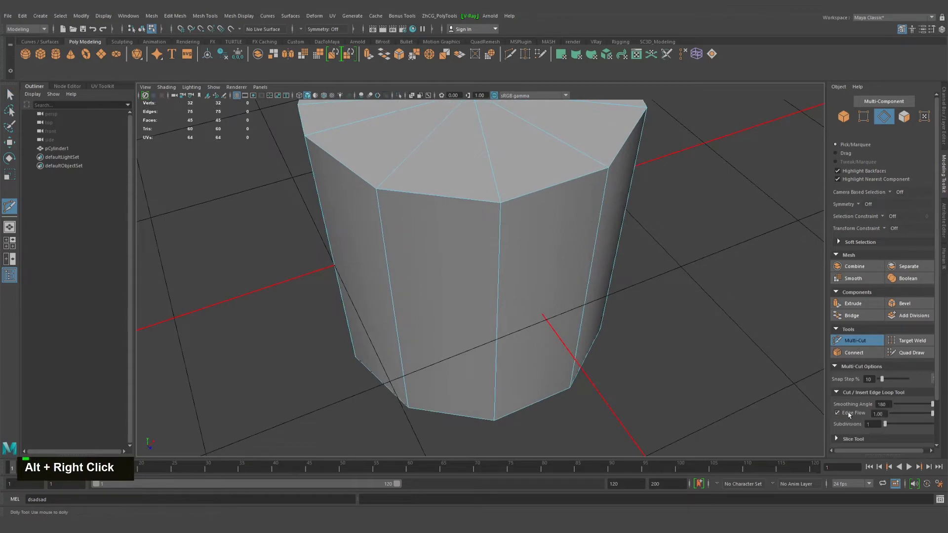
Examine the cylinder from several angles, comparing the closely spaced side faces with the widened ones
mouse_move(618, 383)
alt+mouse_down()
mouse_move(597, 368)
mouse_move(605, 370)
alt+mouse_up()
alt+right_drag(604, 370, 511, 309)
alt+middle_drag(512, 308, 504, 328)
alt+drag(503, 328, 587, 316)
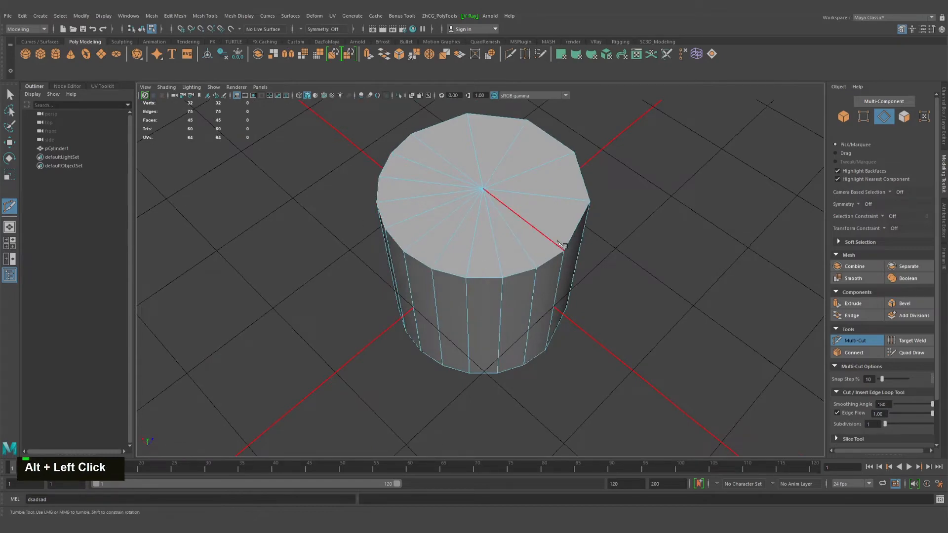
alt+drag(559, 252, 433, 274)
alt+middle_drag(432, 274, 397, 220)
alt+right_drag(396, 220, 425, 247)
alt+drag(424, 246, 444, 266)
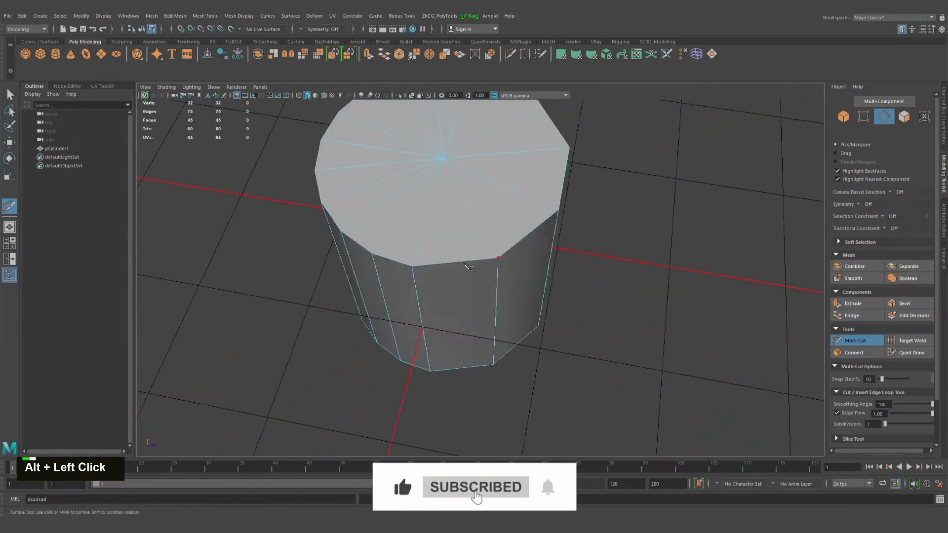
alt+middle_drag(444, 266, 454, 277)
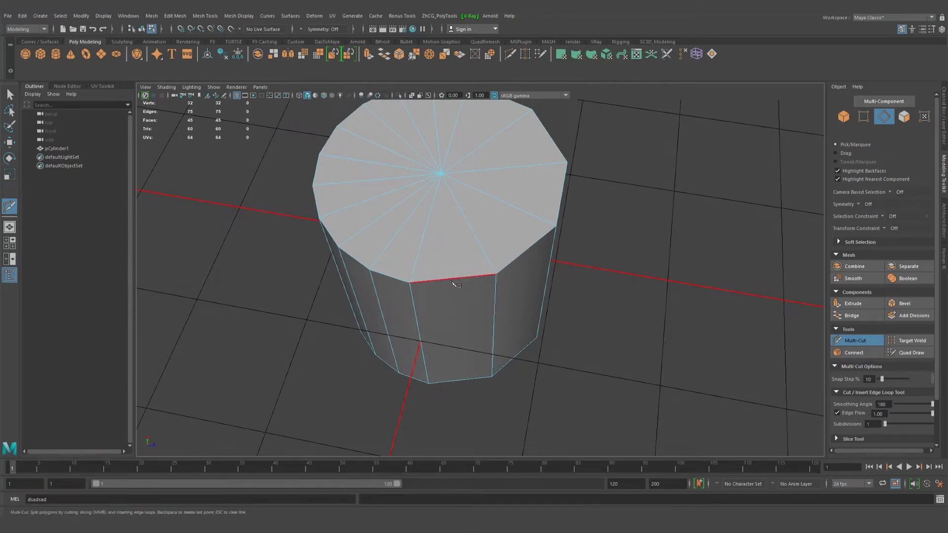
Cut vertically down a widened side face, snapping from the midpoint of its top edge to the midpoint of its bottom edge, and commit the cut
key(shift)
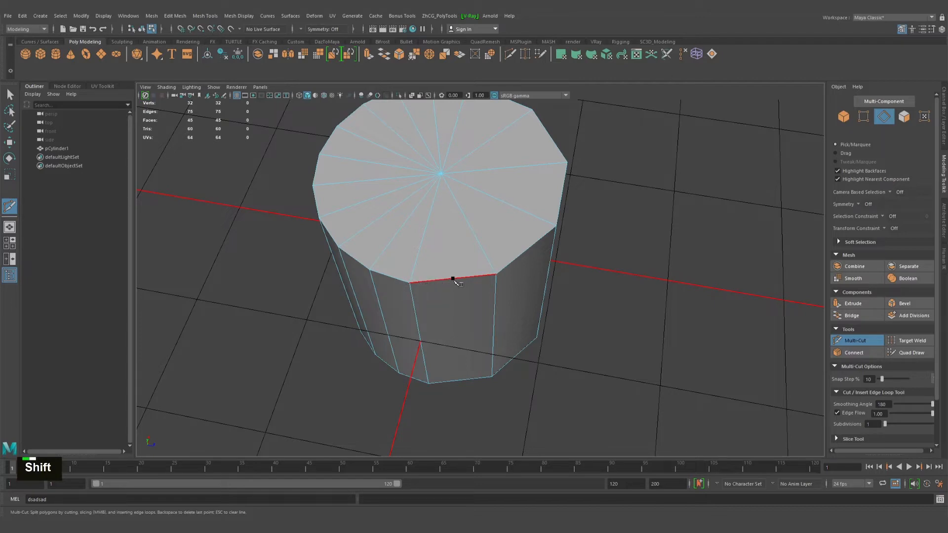
shift+click(453, 279)
shift+click(461, 380)
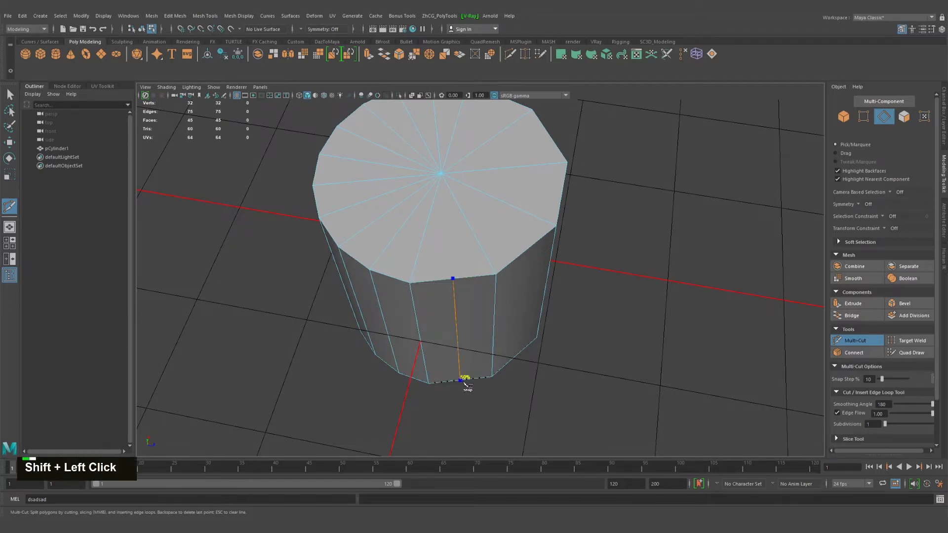
key(Return)
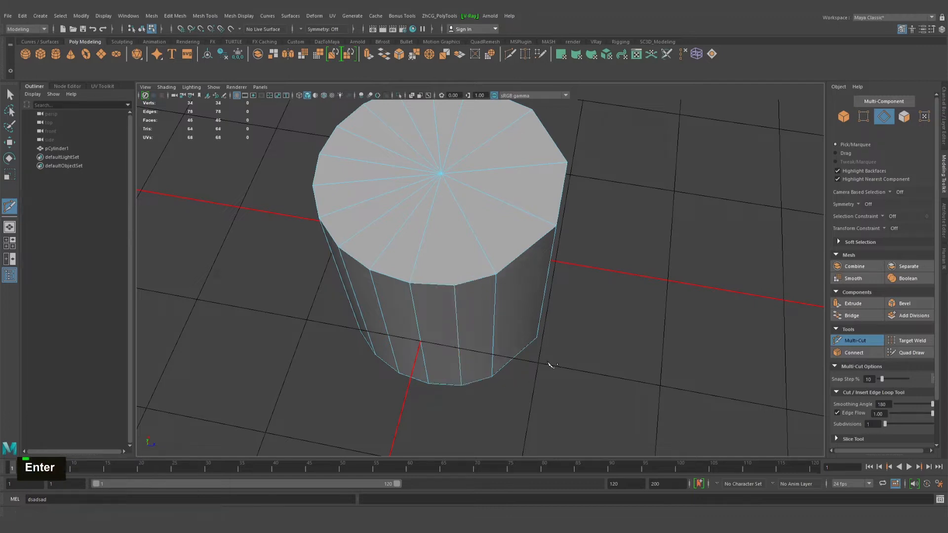
alt+drag(469, 315, 413, 349)
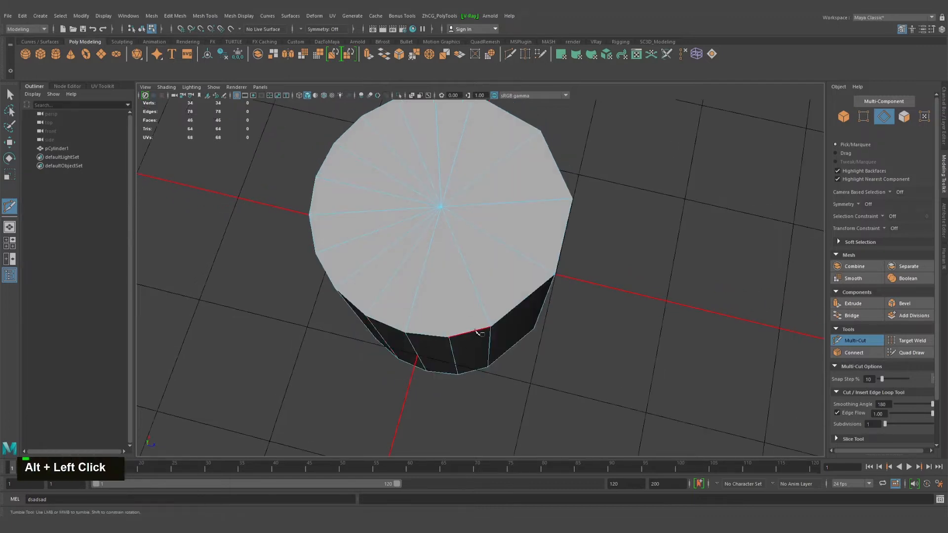
Cut vertically down the next widened side face between the midpoints of its top and bottom edges, and commit the cut
alt+middle_drag(516, 339, 469, 349)
alt+drag(469, 349, 437, 320)
shift+click(432, 292)
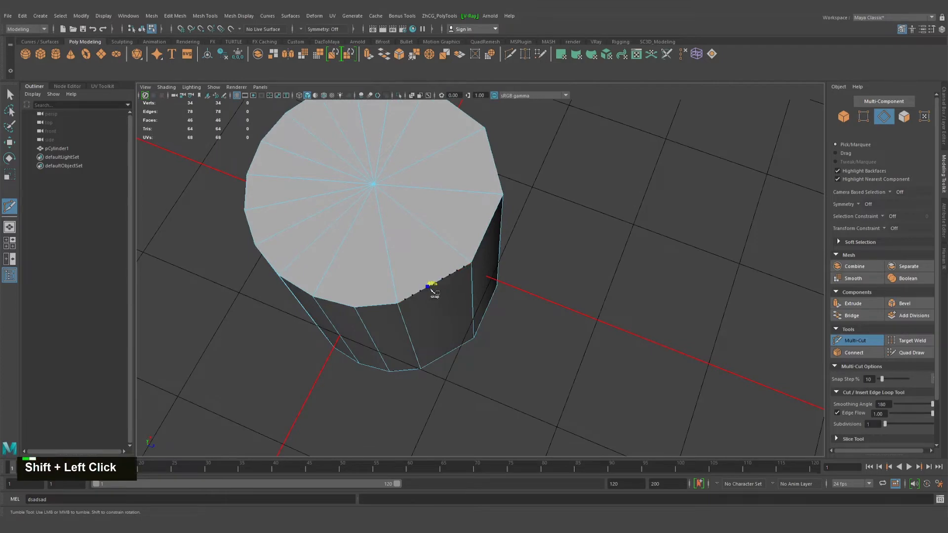
shift+click(448, 354)
key(Return)
Set Edge Flow to 0.00, cut another widened side face from the midpoint of its top edge to its bottom midpoint, and commit
scroll(505, 369, down, 2)
alt+drag(504, 370, 513, 348)
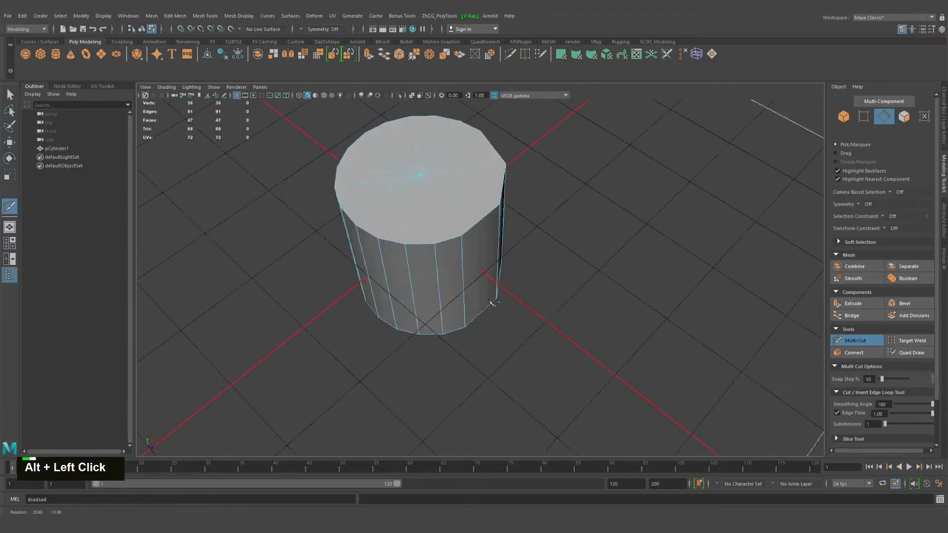
alt+right_drag(513, 348, 515, 331)
alt+middle_drag(513, 331, 489, 360)
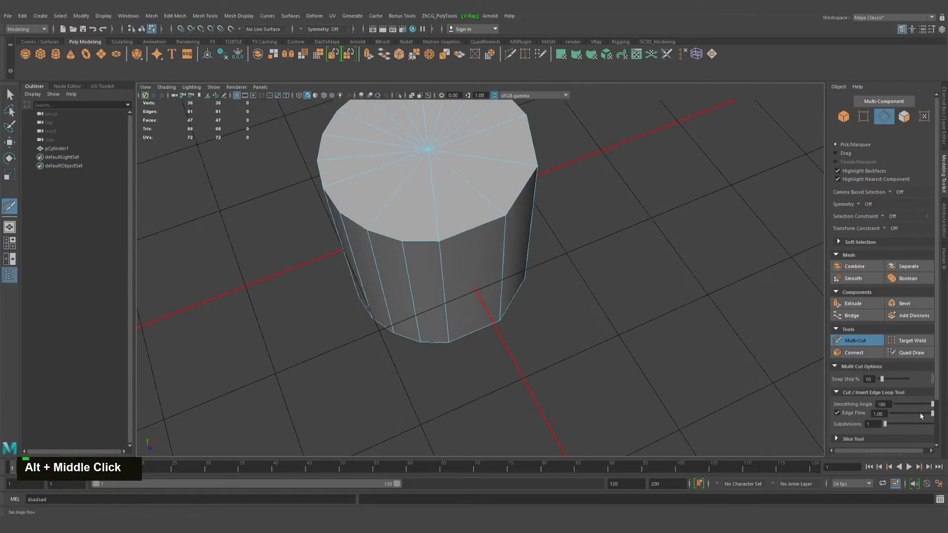
alt+right_drag(621, 401, 671, 390)
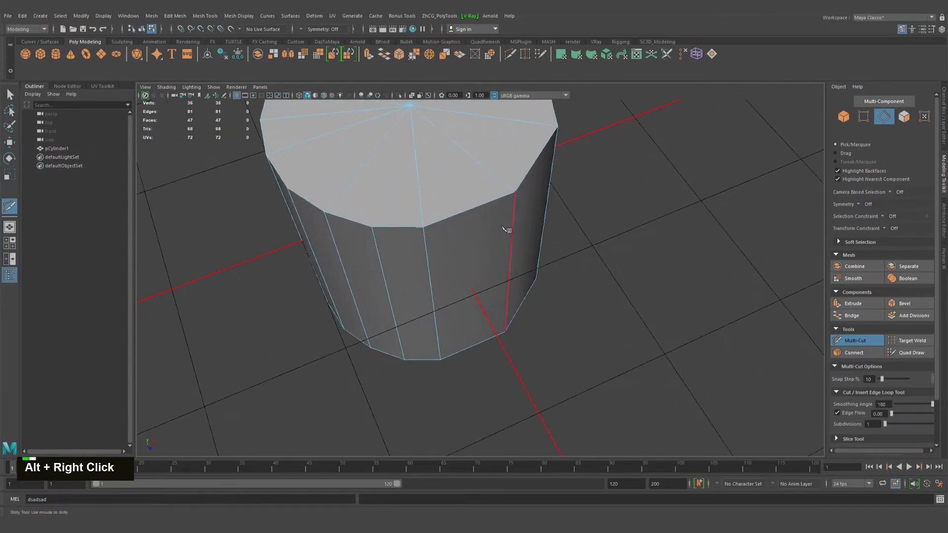
shift+click(469, 210)
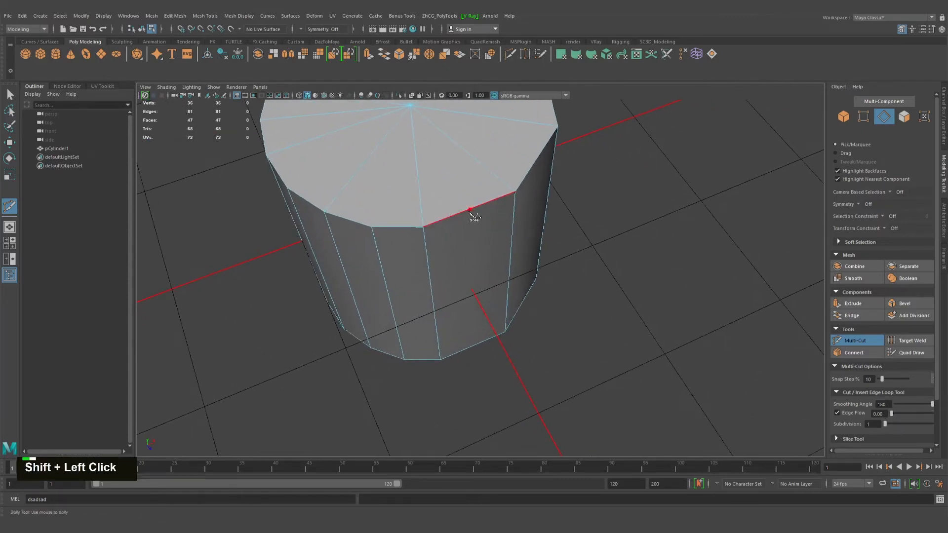
shift+click(473, 347)
alt+drag(475, 348, 533, 338)
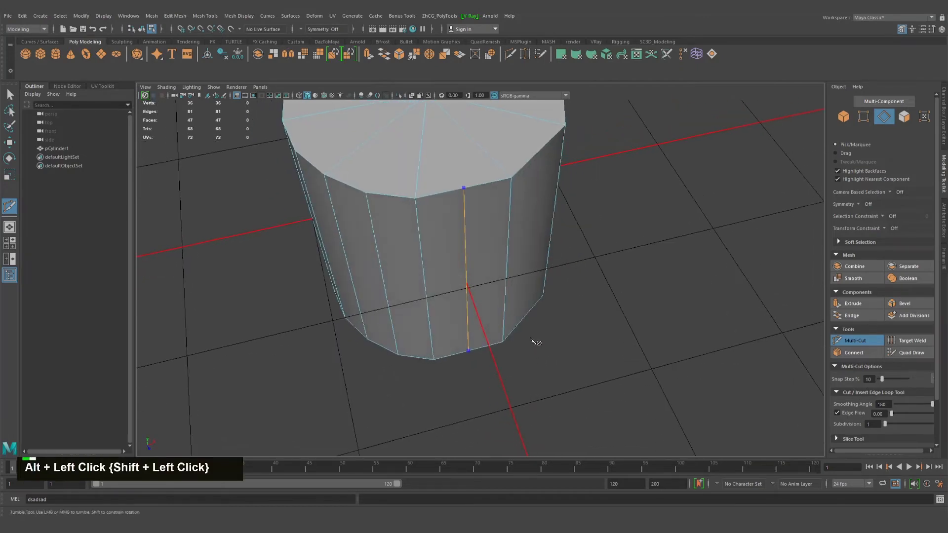
alt+middle_drag(533, 338, 508, 345)
alt+drag(508, 345, 574, 370)
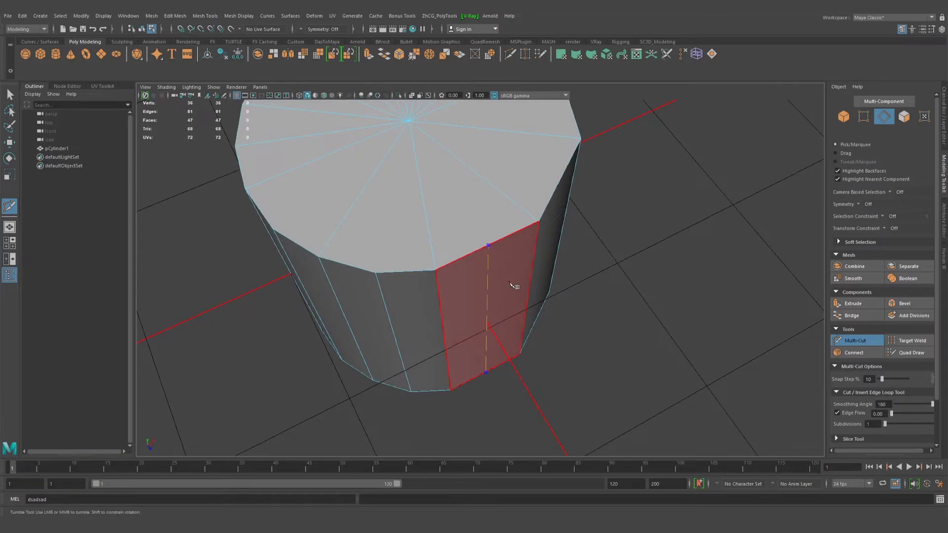
key(Return)
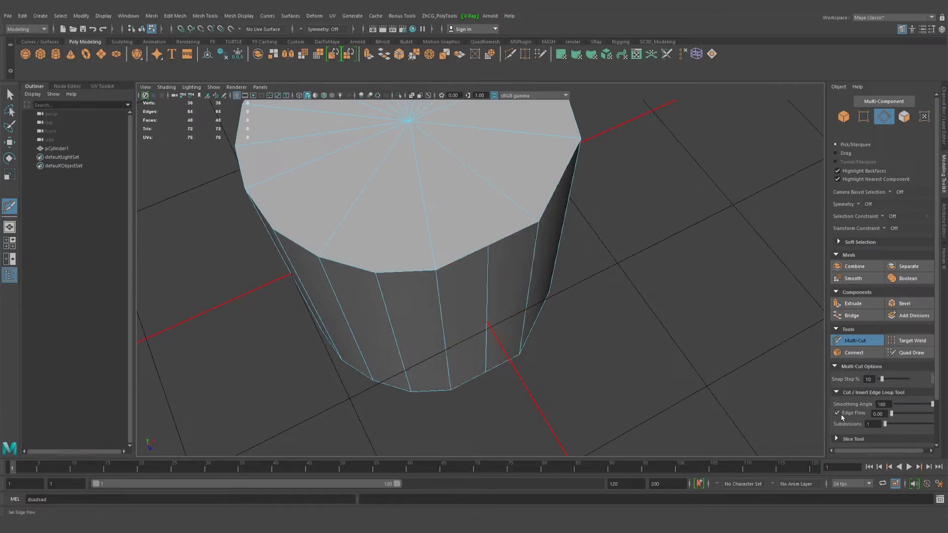
Make a single-subdivision vertical cut at 50% across one of the remaining wide side faces, from top edge to bottom edge
alt+drag(580, 360, 543, 343)
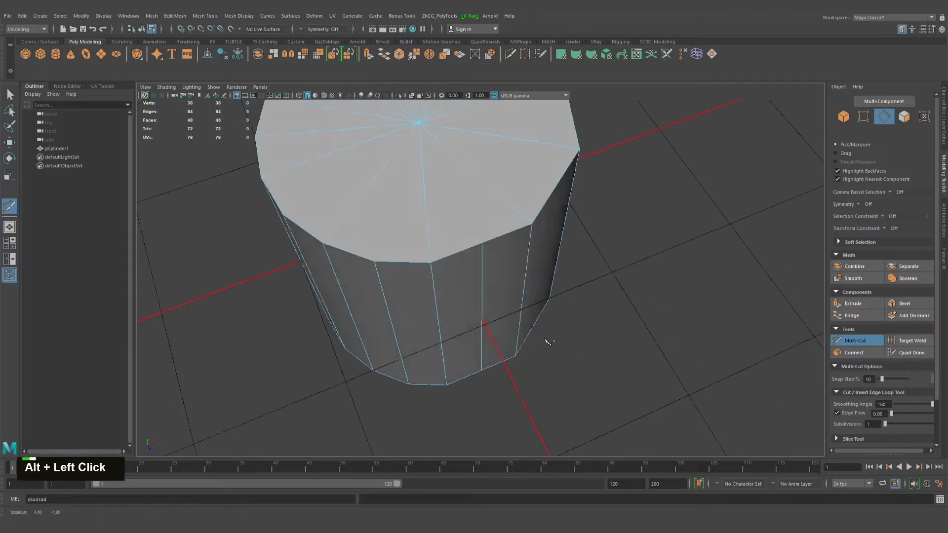
alt+middle_drag(544, 342, 522, 347)
alt+right_drag(522, 347, 612, 327)
alt+drag(612, 328, 481, 223)
alt+right_click(524, 228)
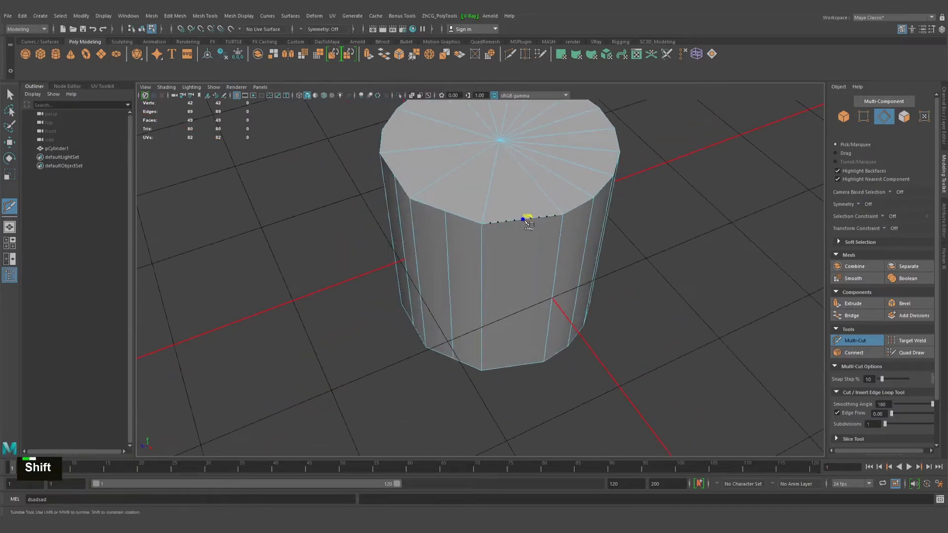
shift+click(524, 218)
shift+click(523, 365)
key(Return)
Switch to edge selection, leave Multi-Cut and select the new vertical edge in the middle of the wide face
right_click(523, 277)
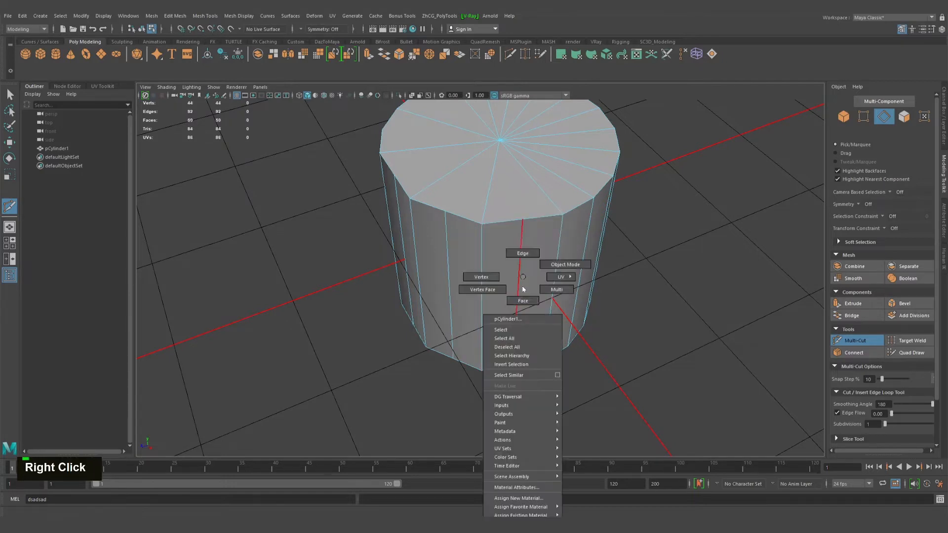
right_drag(524, 289, 526, 251)
alt+drag(537, 272, 511, 279)
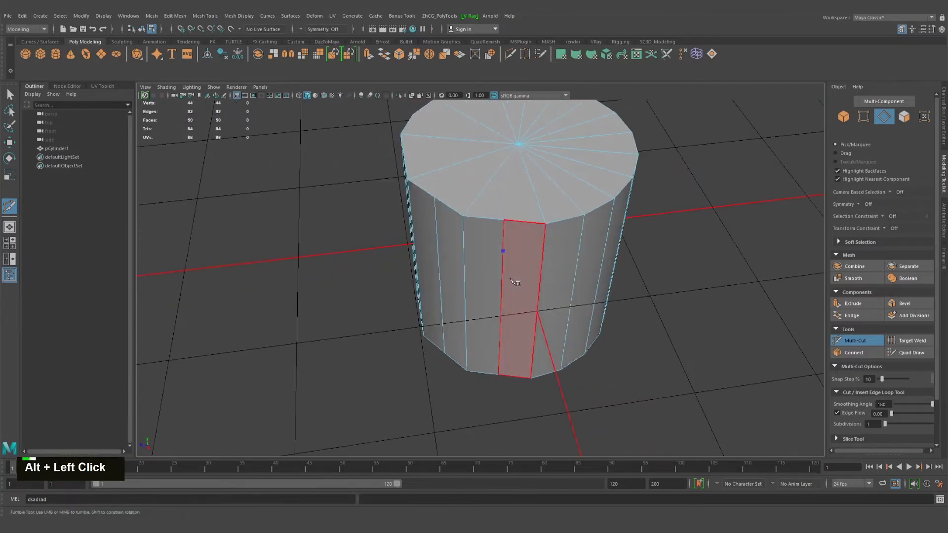
right_click(504, 258)
key(q)
click(504, 251)
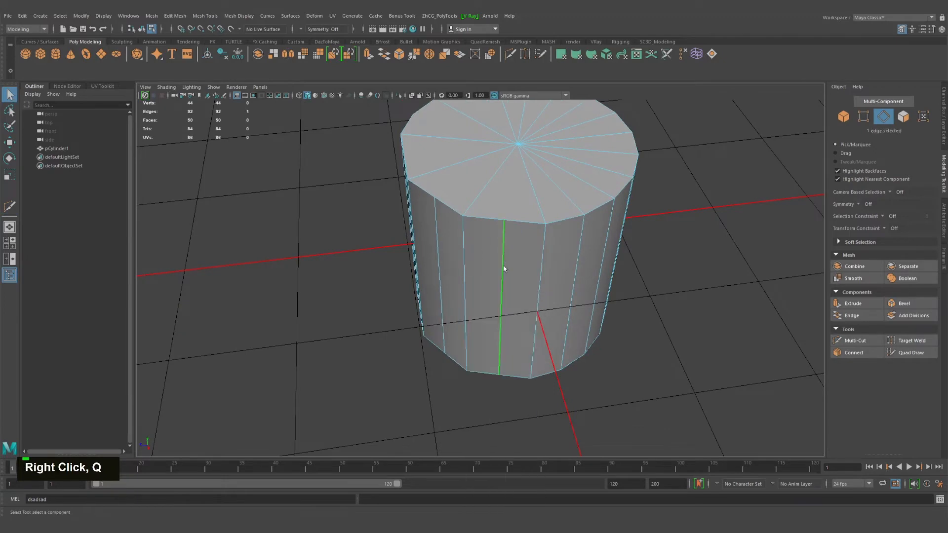
Undo the edge selection and the last vertical cut
key(ctrl+z)
key(ctrl+z)
key(ctrl+z)
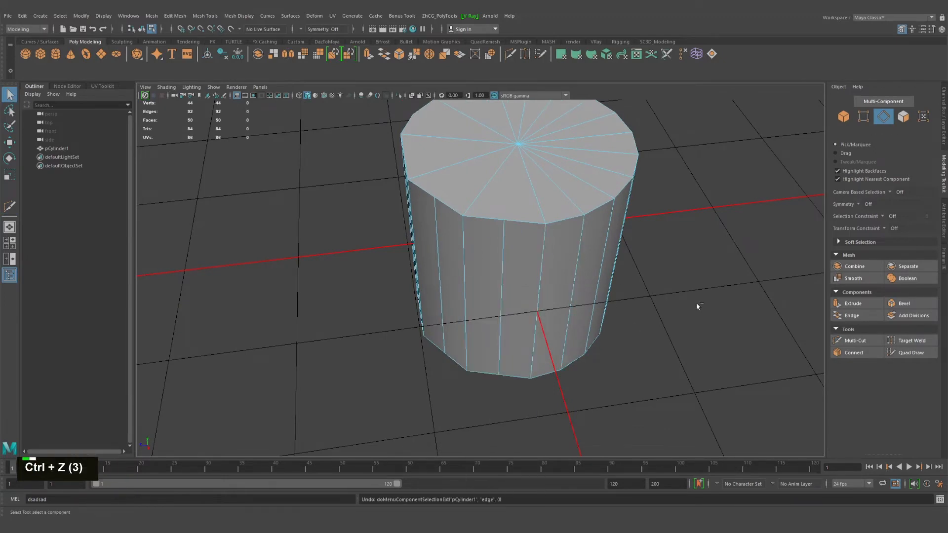
key(ctrl+z)
Reactivate Multi-Cut, set Subdivisions to 3, and cut the wide face vertically from its top edge midpoint to its bottom edge midpoint
click(861, 342)
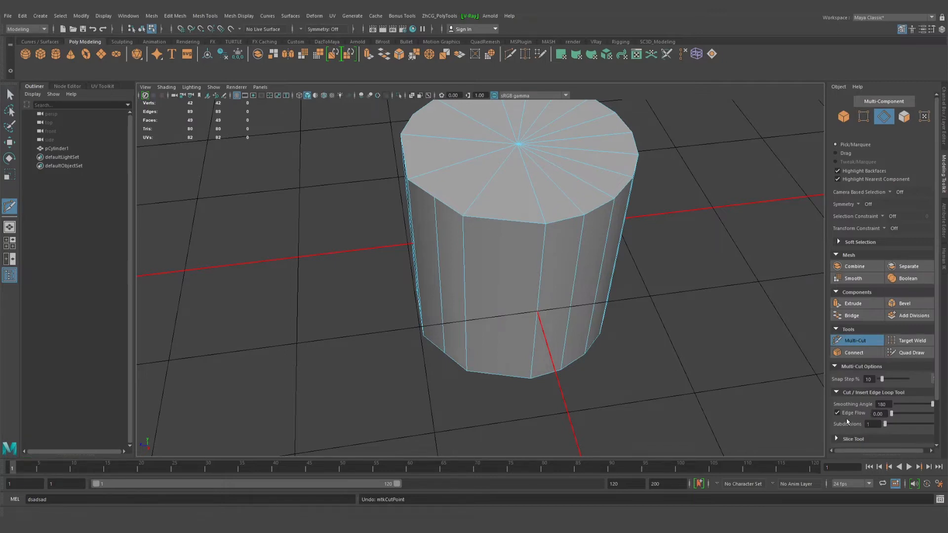
scroll(853, 423, down, 1)
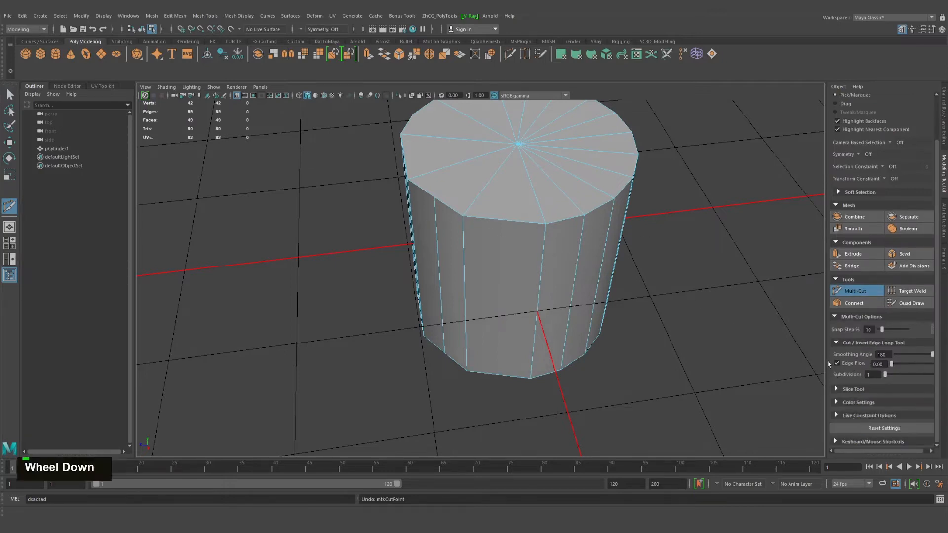
double_click(872, 374)
text(2)
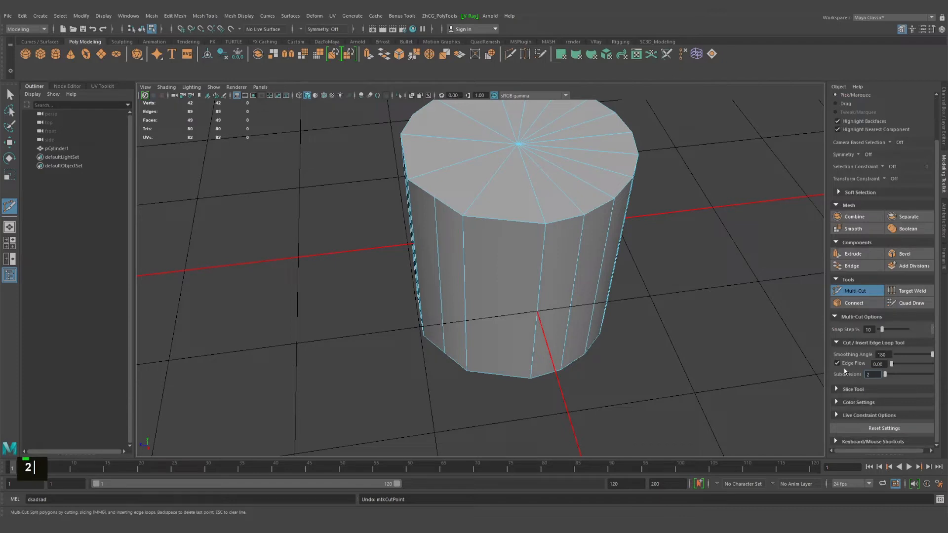
key(BackSpace)
text(3)
key(Return)
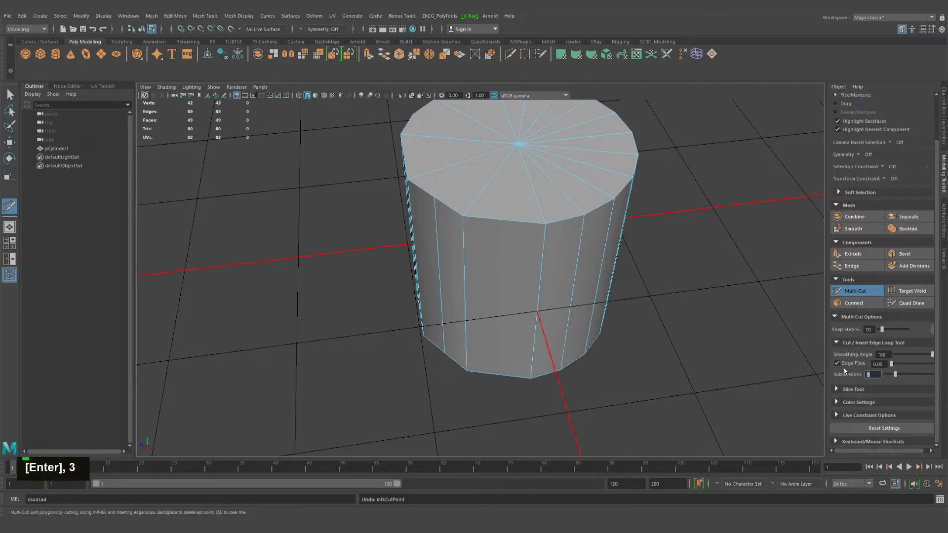
shift+click(503, 219)
shift+click(500, 376)
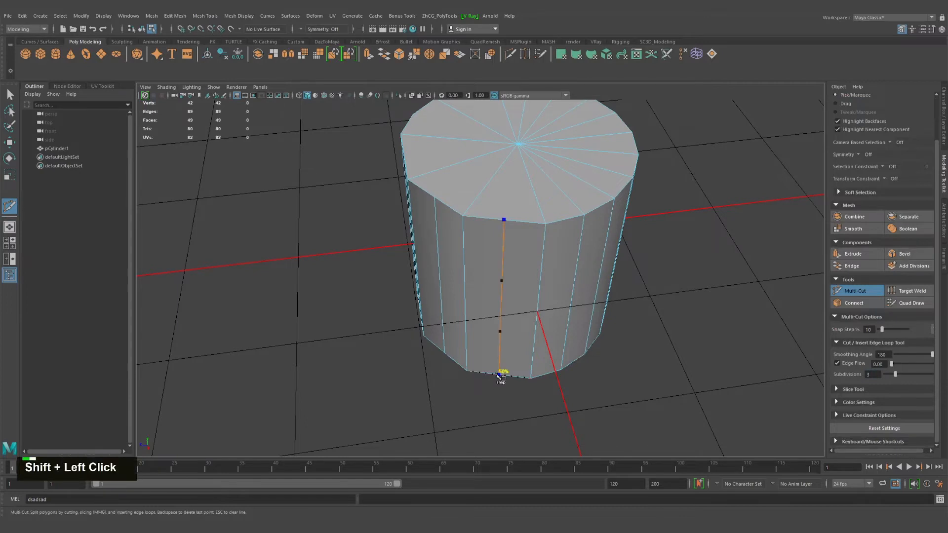
key(Return)
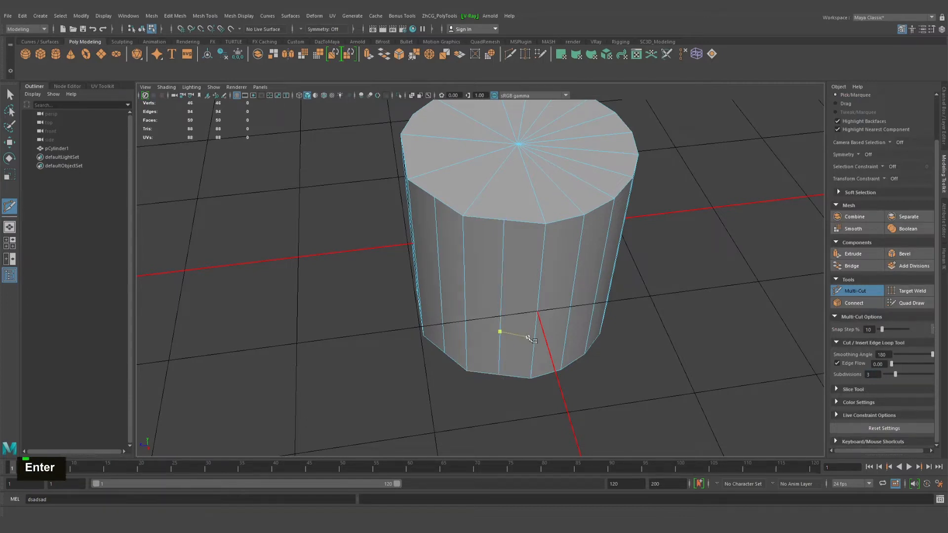
Leave Multi-Cut and select individual edge segments along the subdivided vertical cut
alt+drag(504, 330, 511, 319)
alt+right_drag(511, 320, 542, 318)
key(q)
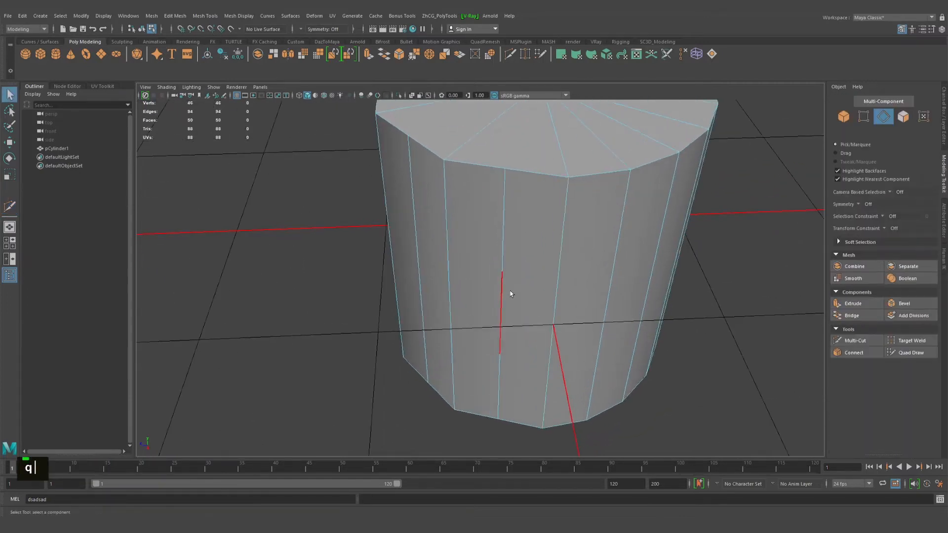
right_drag(507, 277, 498, 209)
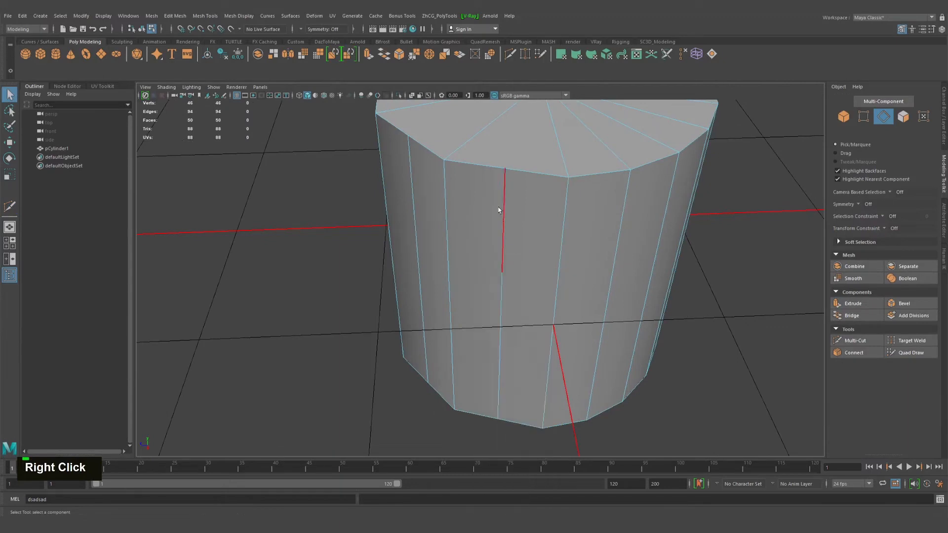
double_click(504, 310)
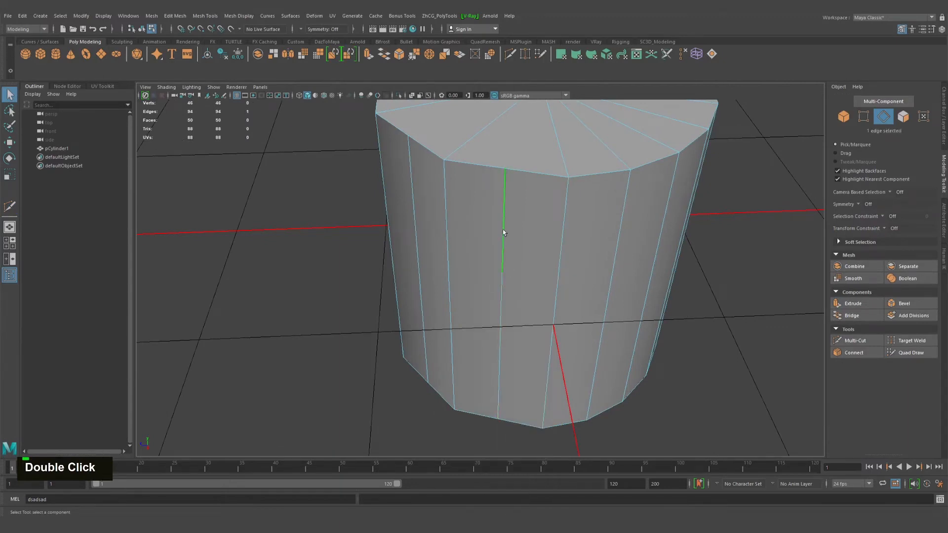
Switch to vertex selection and select the two intermediate vertices on the subdivided cut
right_drag(503, 236, 510, 266)
click(502, 272)
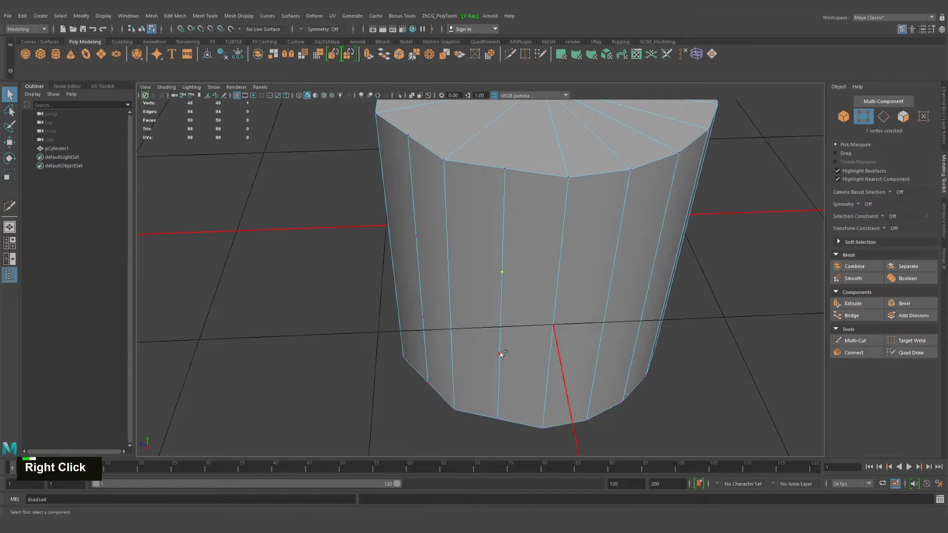
shift+click(499, 353)
alt+drag(629, 353, 568, 279)
right_drag(567, 278, 567, 293)
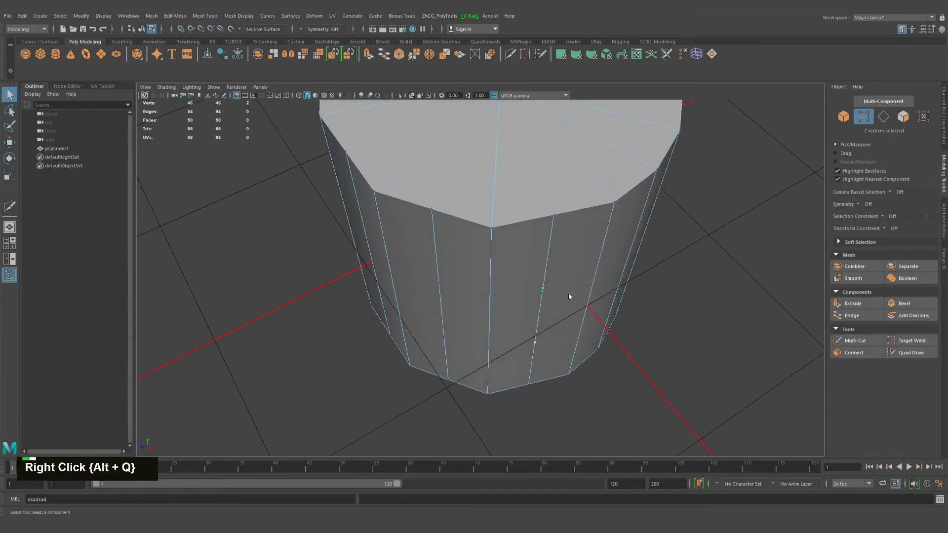
Switch to face selection and select the side face bordering the subdivided cut, checking it from several angles
click(572, 290)
alt+drag(573, 290, 600, 290)
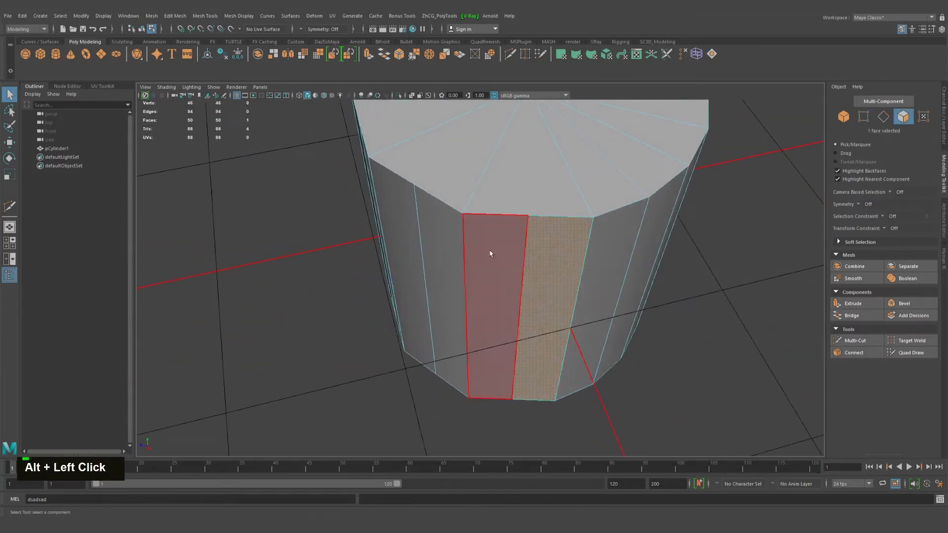
right_drag(490, 254, 570, 329)
alt+drag(570, 330, 541, 308)
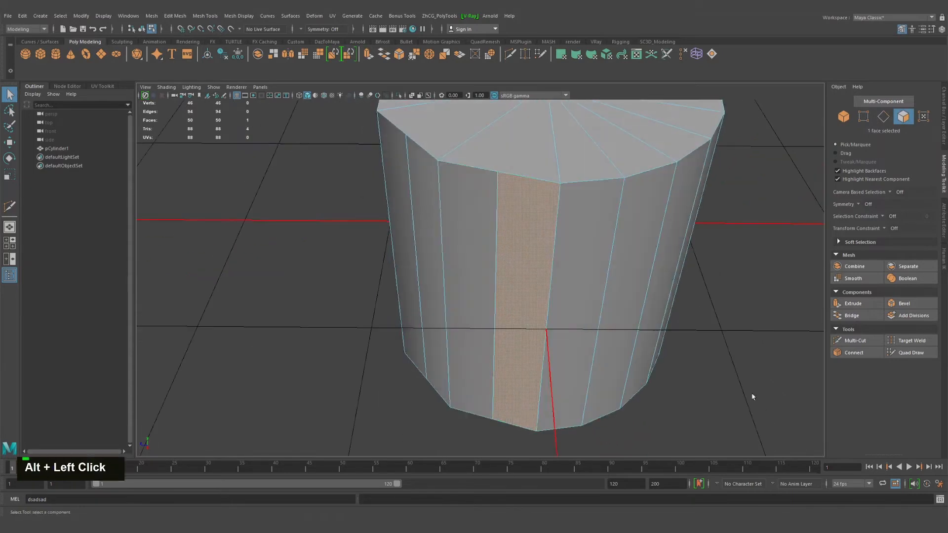
Reactivate Multi-Cut and make a second subdivided vertical cut in the selected face, close to its far vertical edge, and commit it
click(856, 341)
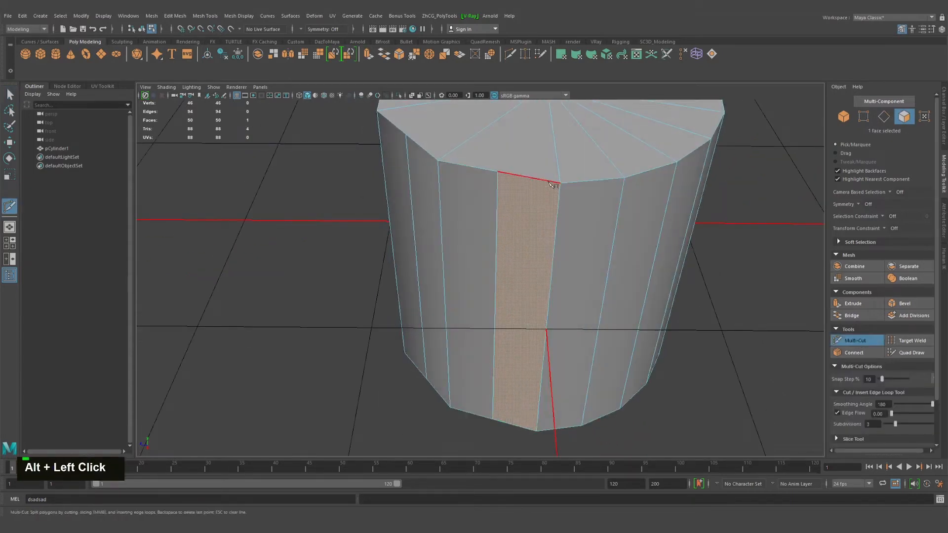
shift+click(529, 429)
key(Return)
Leave Multi-Cut, switch to vertex selection, and connect the matching intermediate vertices of the two subdivided cuts with horizontal edges
key(q)
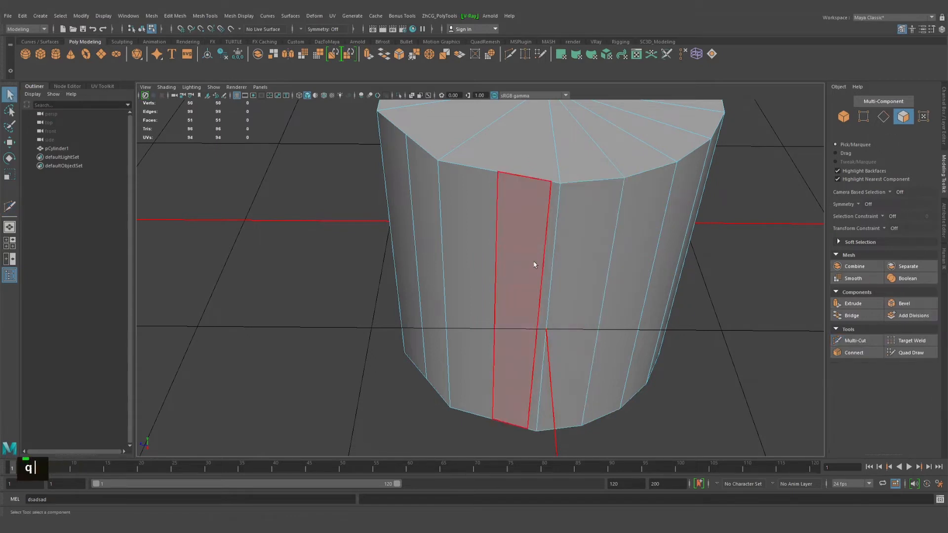
right_drag(517, 261, 523, 286)
shift+click(542, 286)
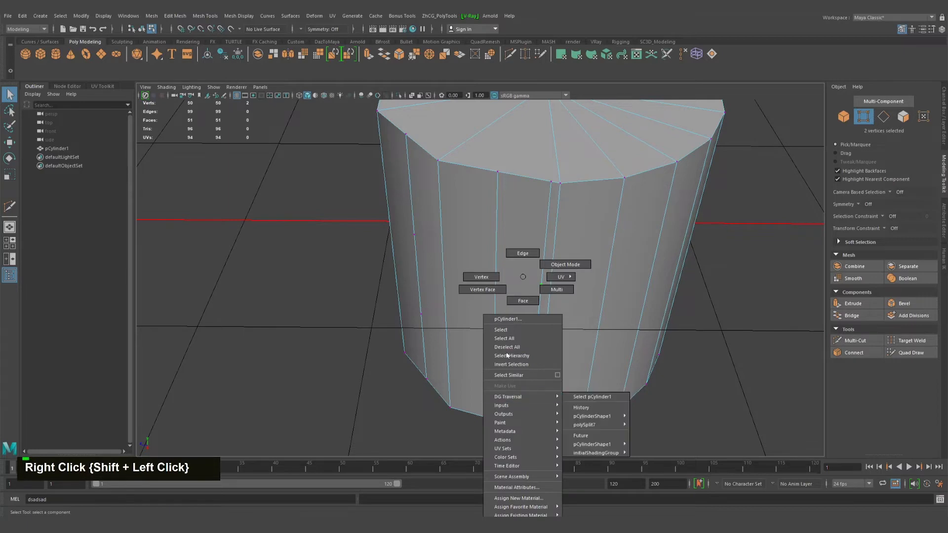
shift+right_click(529, 313)
click(527, 364)
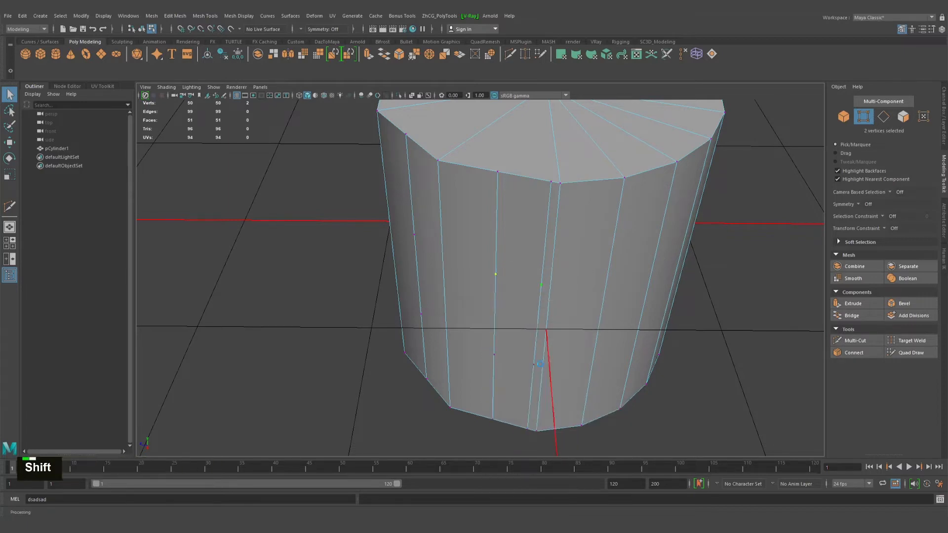
shift+click(540, 368)
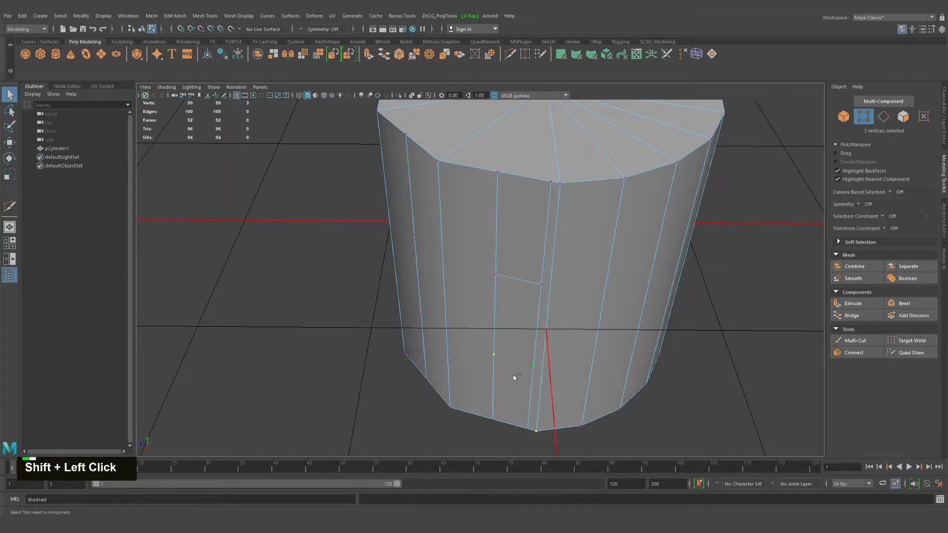
key(g)
Switch to face selection and select the three stacked faces between the two subdivided cuts
right_drag(500, 271, 500, 297)
click(510, 264)
shift+click(511, 327)
shift+click(502, 379)
alt+drag(817, 305, 510, 328)
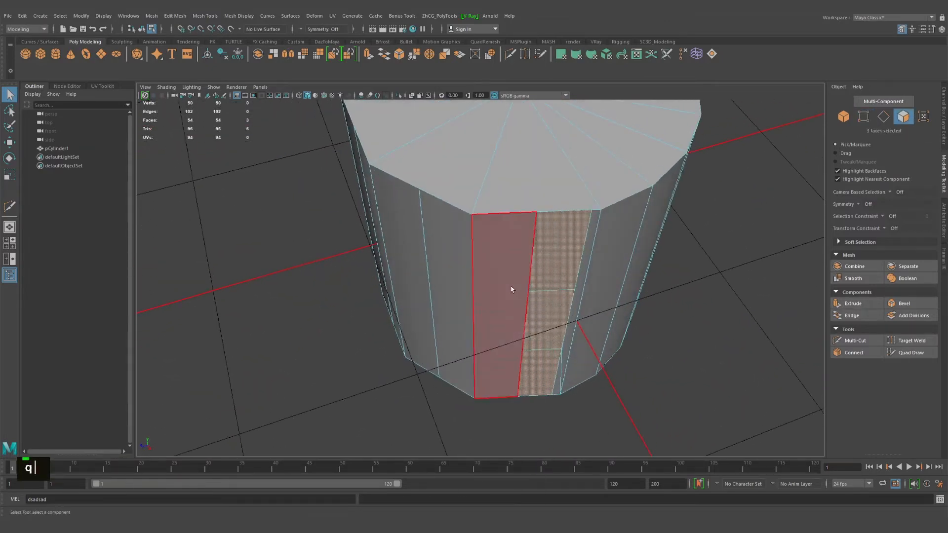
key(q)
Return the cylinder to object mode and reactivate Multi-Cut
right_drag(511, 290, 489, 290)
alt+middle_drag(489, 291, 473, 282)
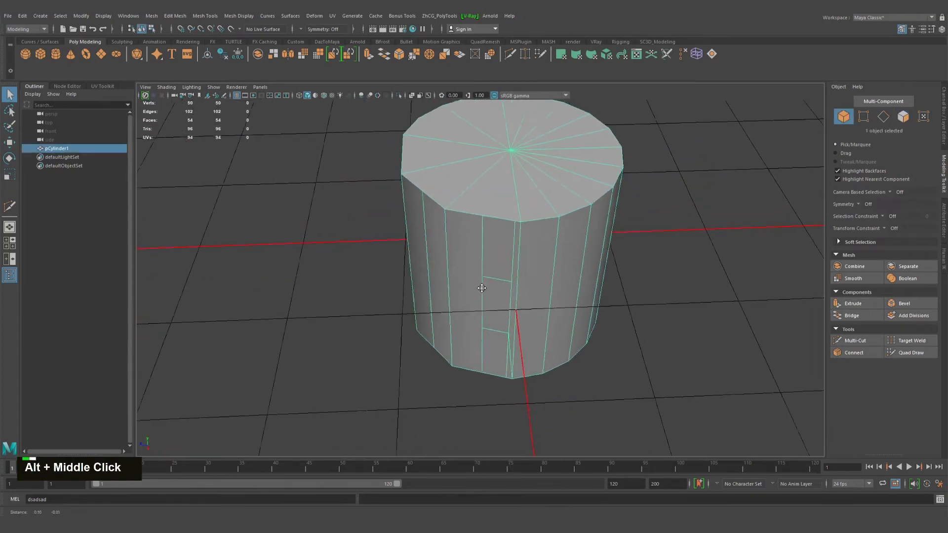
alt+right_drag(473, 281, 459, 292)
click(859, 341)
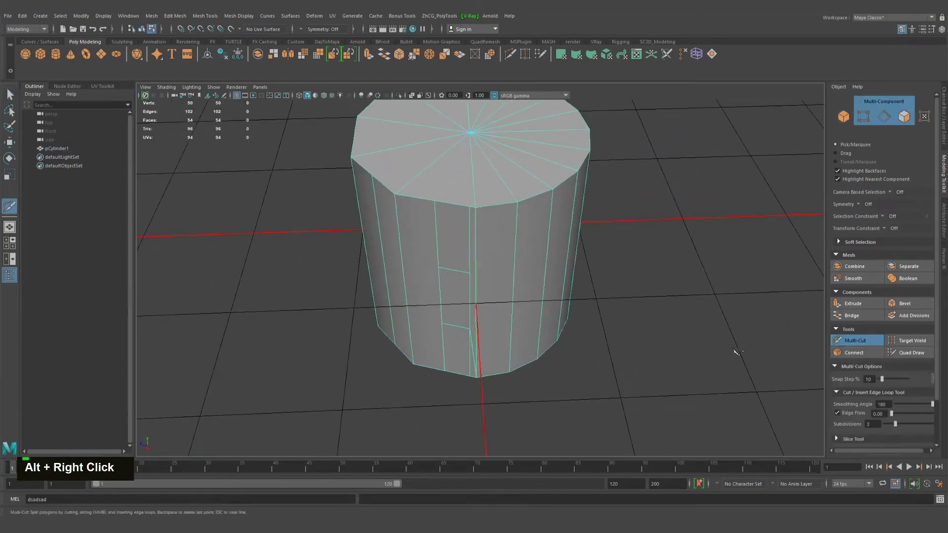
Collapse the Cut/Insert Edge Loop Tool settings, expand the Slice Tool settings and turn on Ignore Backfaces
click(835, 393)
scroll(853, 392, down, 1)
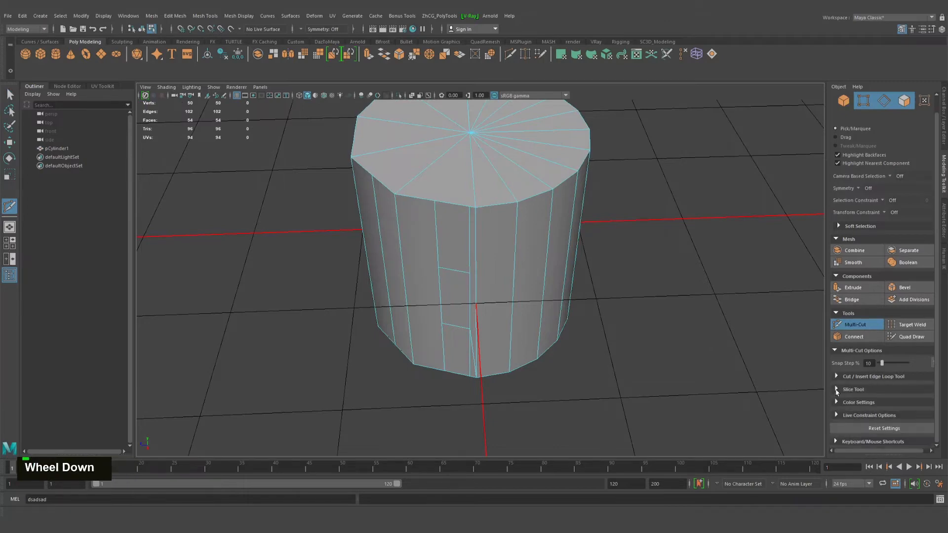
click(835, 391)
alt+drag(572, 378, 619, 351)
alt+middle_drag(572, 340, 634, 354)
alt+drag(635, 354, 659, 362)
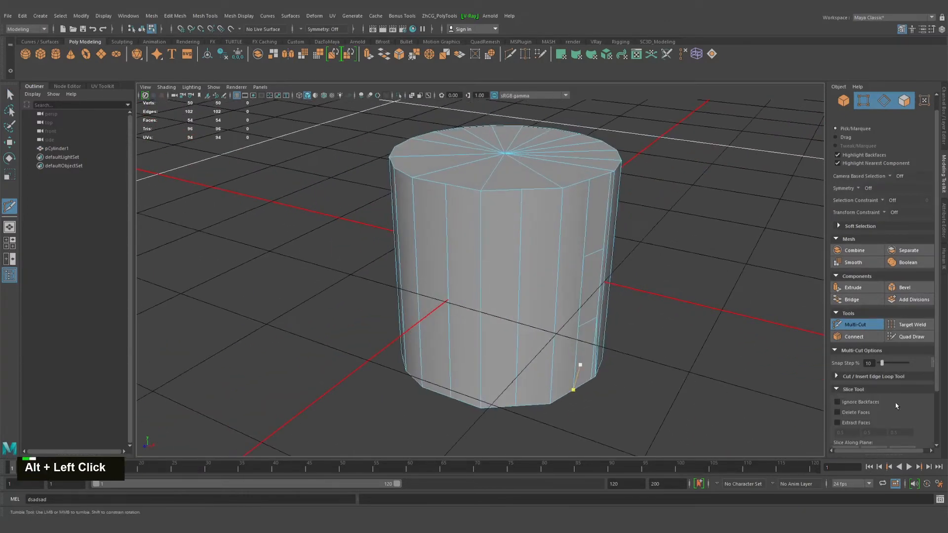
alt+right_drag(588, 368, 623, 370)
alt+drag(623, 370, 631, 340)
alt+right_drag(587, 348, 526, 354)
alt+drag(612, 362, 824, 411)
alt+drag(561, 342, 615, 358)
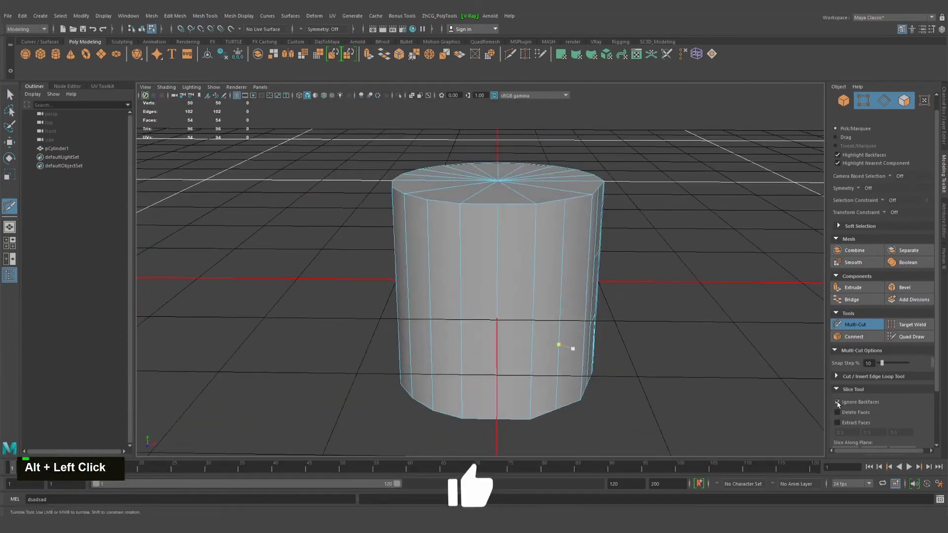
Slice diagonally across the visible side of the cylinder with Ignore Backfaces on, passing between its two short horizontal edges
alt+drag(674, 397, 607, 352)
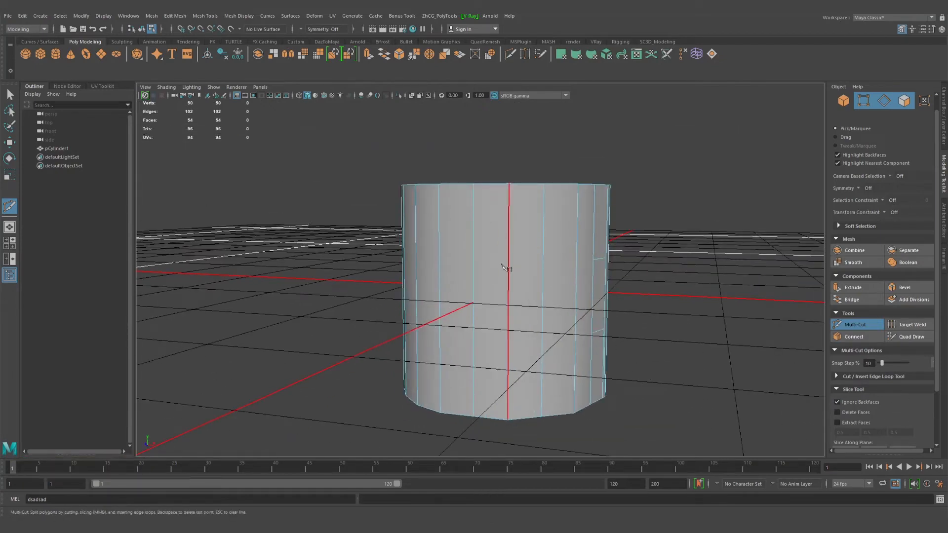
alt+drag(503, 268, 471, 288)
alt+drag(691, 289, 547, 307)
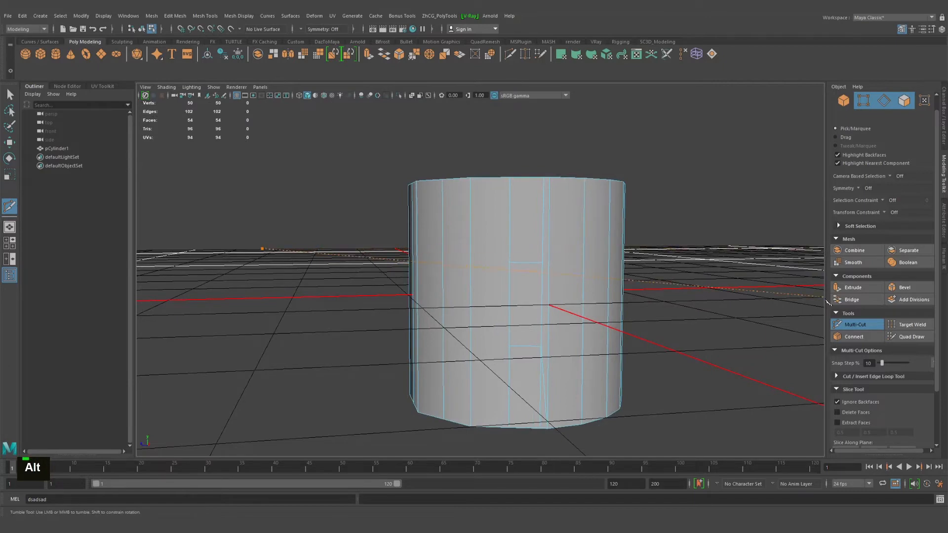
drag(863, 419, 863, 418)
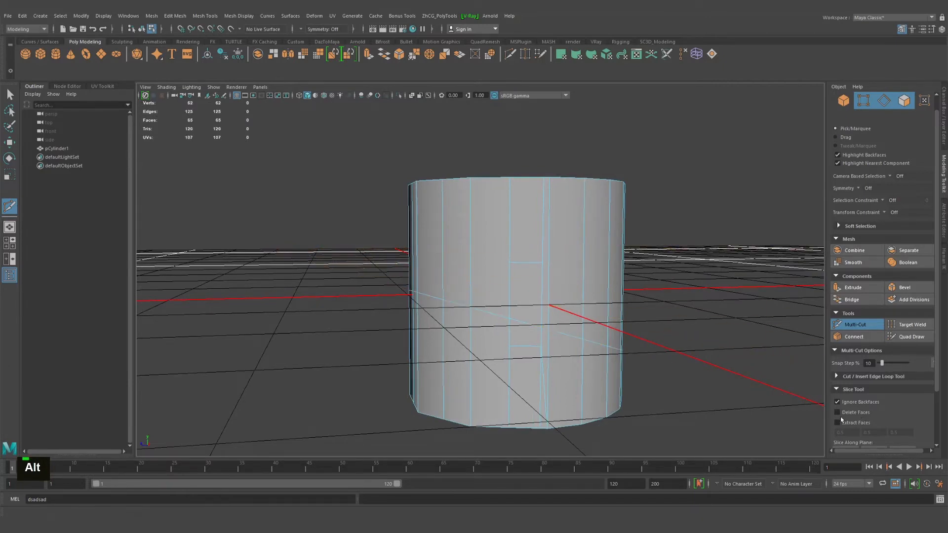
Inspect the front-only cut around the cylinder, then make a second slice across the upper part of its visible side
alt+drag(376, 338, 643, 337)
alt+drag(441, 352, 318, 318)
alt+right_drag(558, 344, 499, 340)
alt+middle_drag(476, 335, 467, 330)
alt+drag(400, 331, 467, 323)
alt+drag(592, 280, 599, 262)
alt+drag(245, 269, 531, 284)
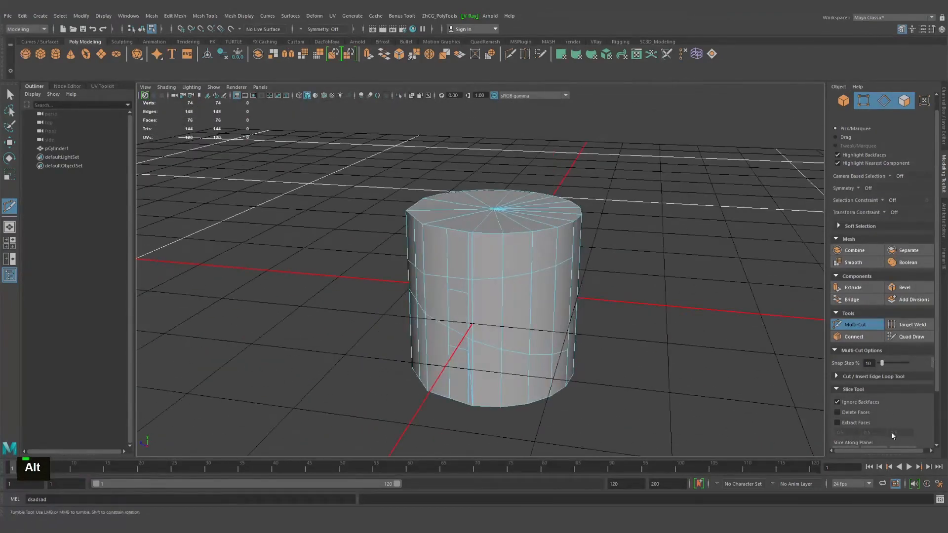
Turn off Ignore Backfaces, turn on Delete Faces, and slice diagonally through the cylinder to remove one upper corner
alt+drag(719, 402, 609, 327)
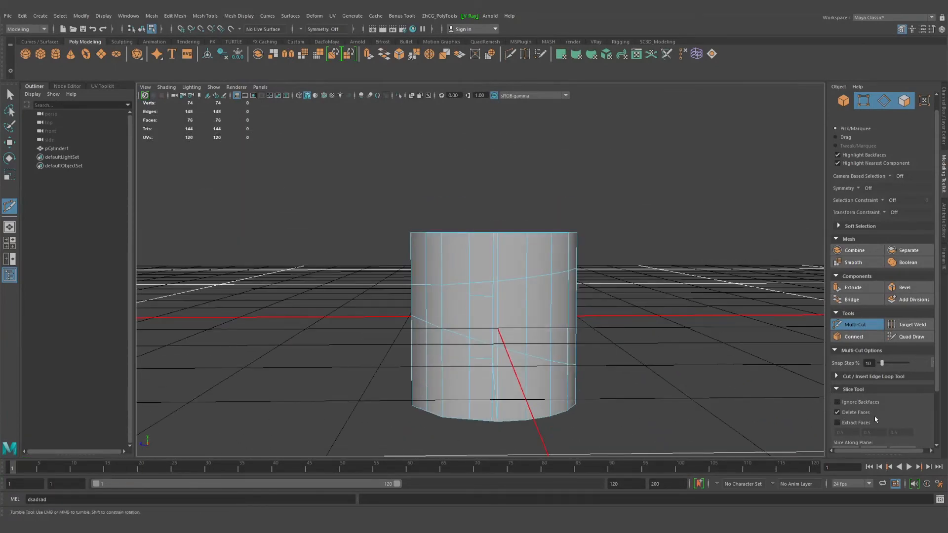
alt+drag(459, 305, 632, 244)
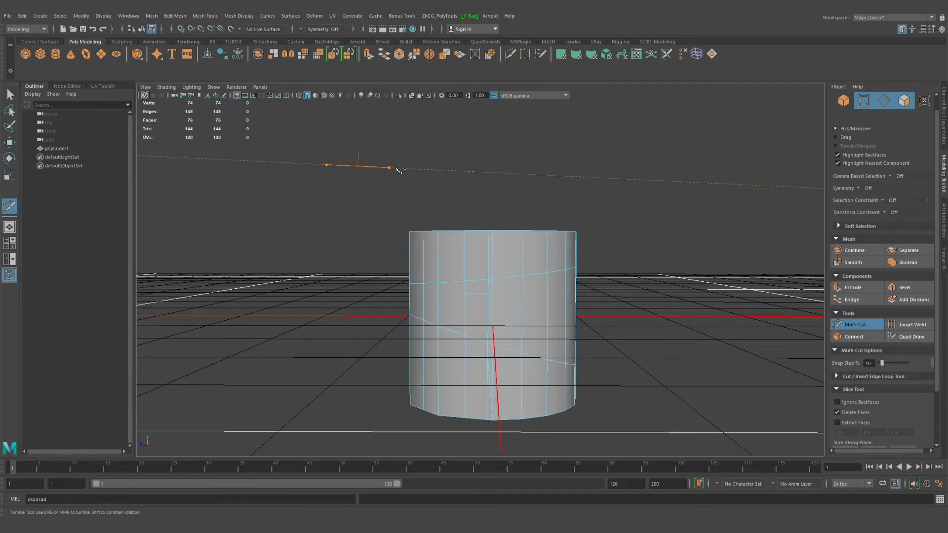
drag(603, 170, 538, 188)
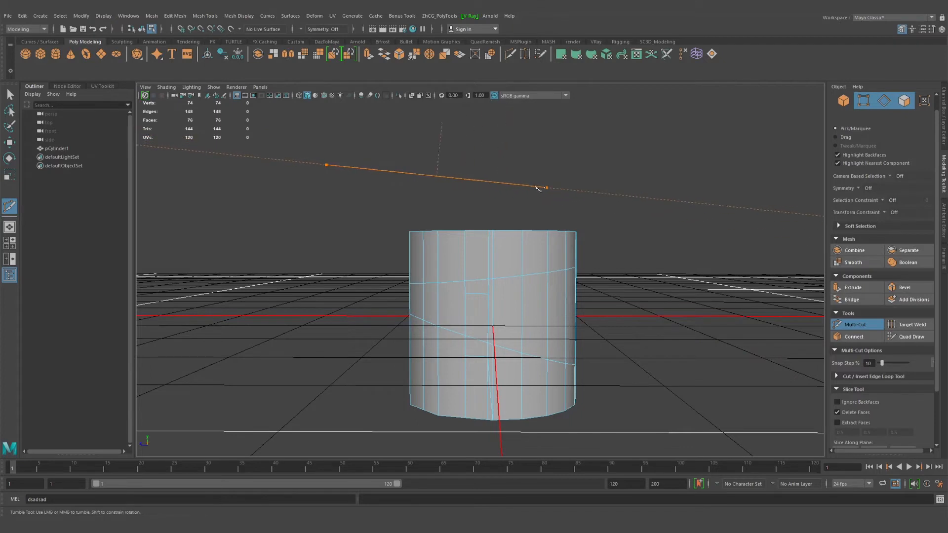
mouse_move(347, 167)
mouse_down()
mouse_move(688, 214)
mouse_move(580, 217)
mouse_move(344, 175)
mouse_up()
drag(450, 182, 454, 211)
drag(580, 247, 718, 352)
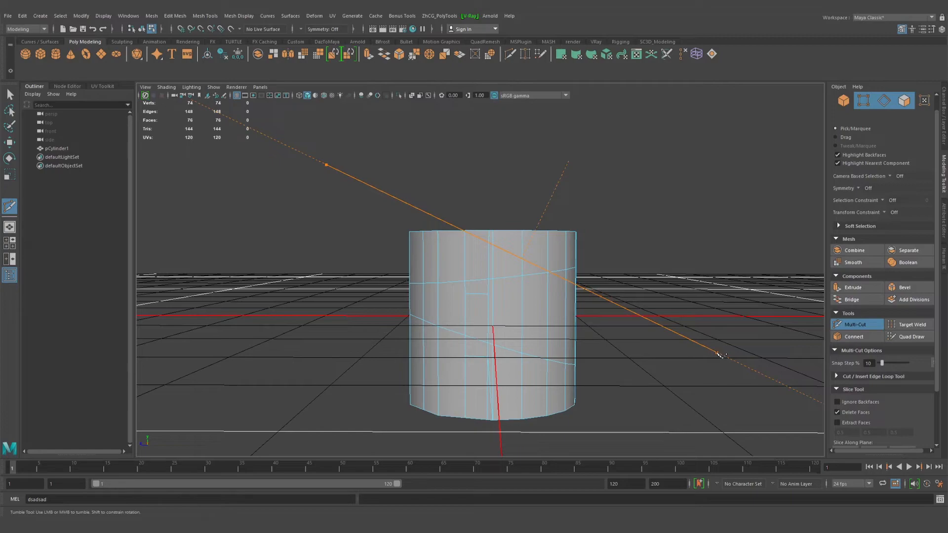
drag(718, 354, 586, 277)
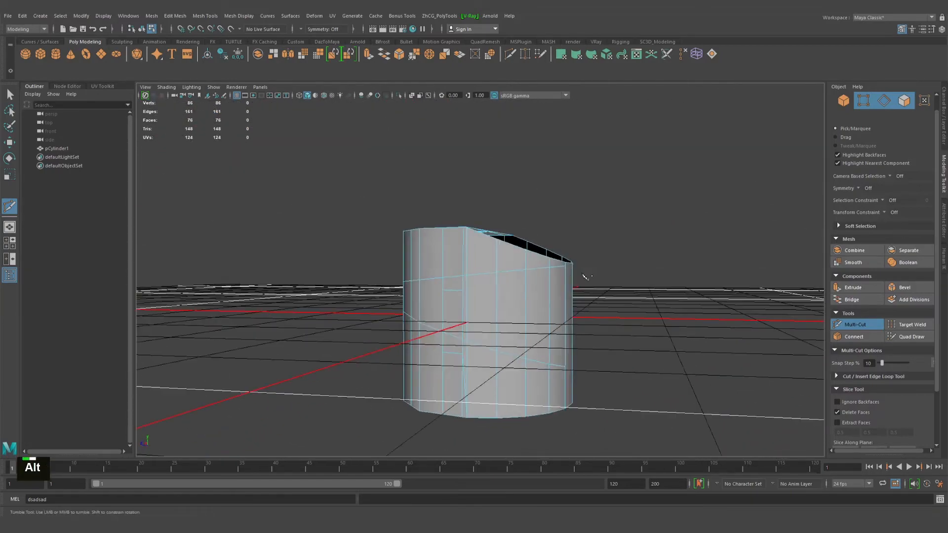
Slice off the cylinder's opposite upper corner with Delete Faces on, leaving a peak, and inspect the open top
alt+right_drag(496, 284, 537, 287)
alt+drag(537, 287, 548, 282)
alt+middle_drag(535, 282, 524, 314)
alt+right_drag(524, 312, 478, 300)
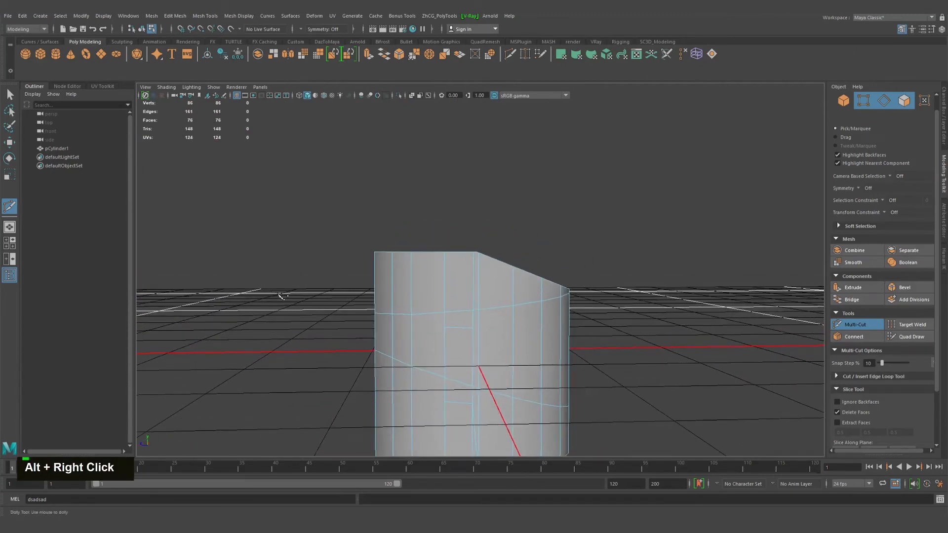
drag(592, 231, 650, 225)
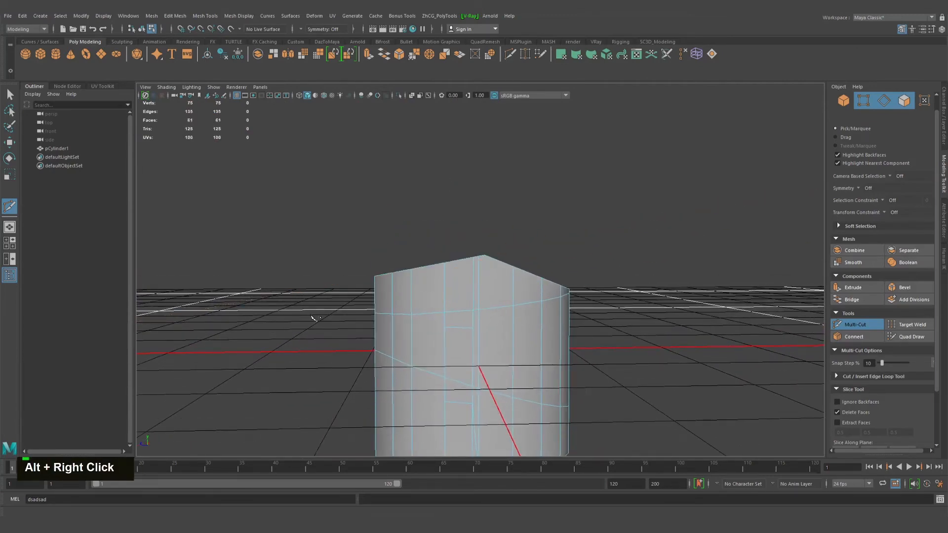
alt+drag(495, 266, 306, 274)
alt+middle_drag(518, 296, 518, 264)
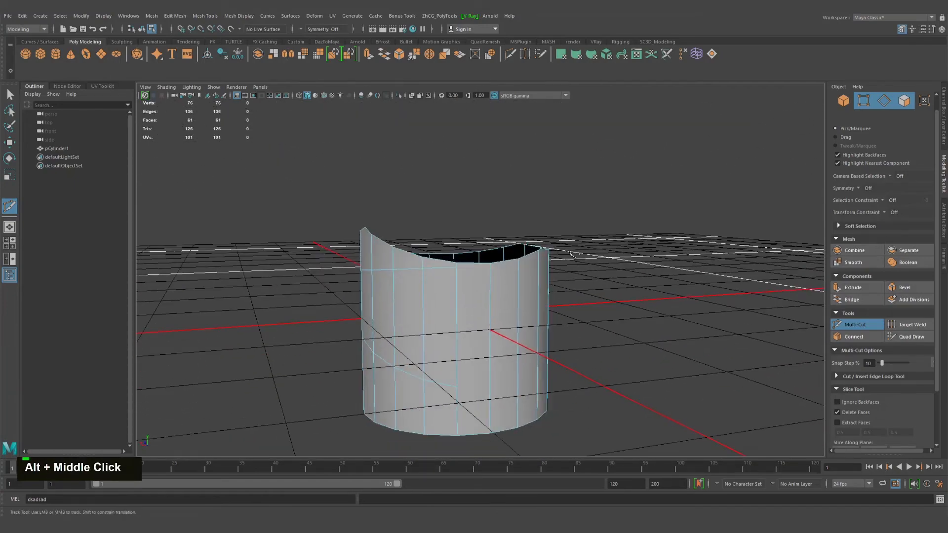
alt+drag(518, 263, 760, 339)
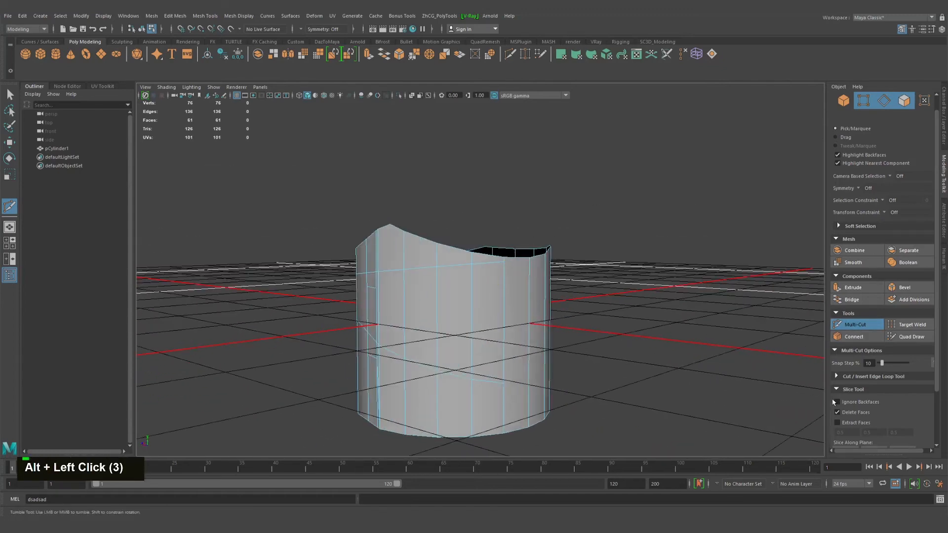
Turn on Extract Faces with offsets of 0.5, 0.5 and 0.5, and turn off Delete Faces
click(851, 423)
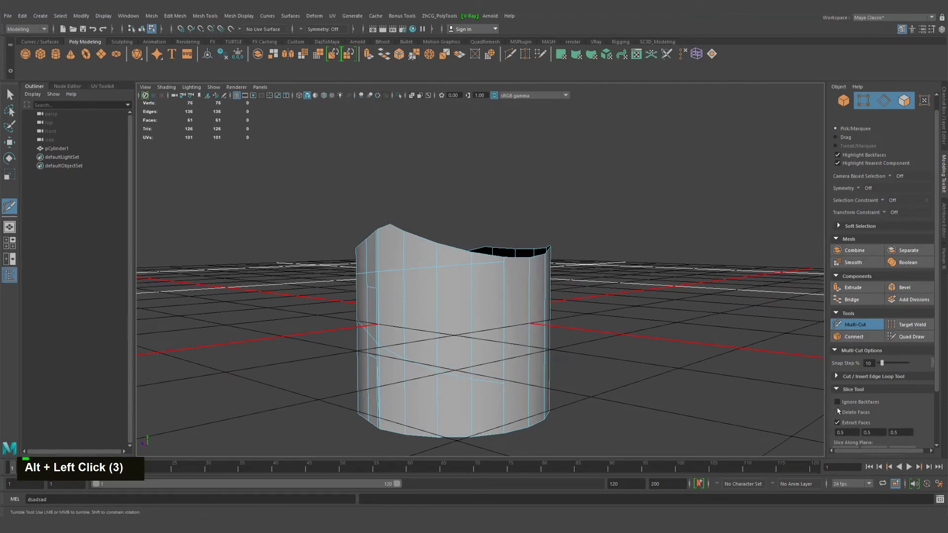
mouse_move(634, 395)
alt+mouse_down()
mouse_move(586, 364)
mouse_move(617, 390)
alt+mouse_up()
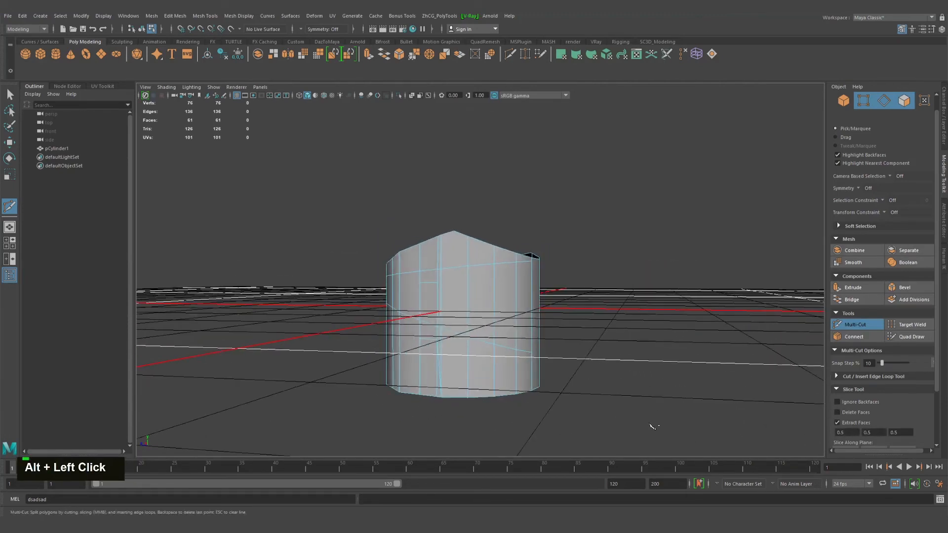
alt+drag(651, 425, 609, 402)
alt+middle_drag(609, 401, 602, 387)
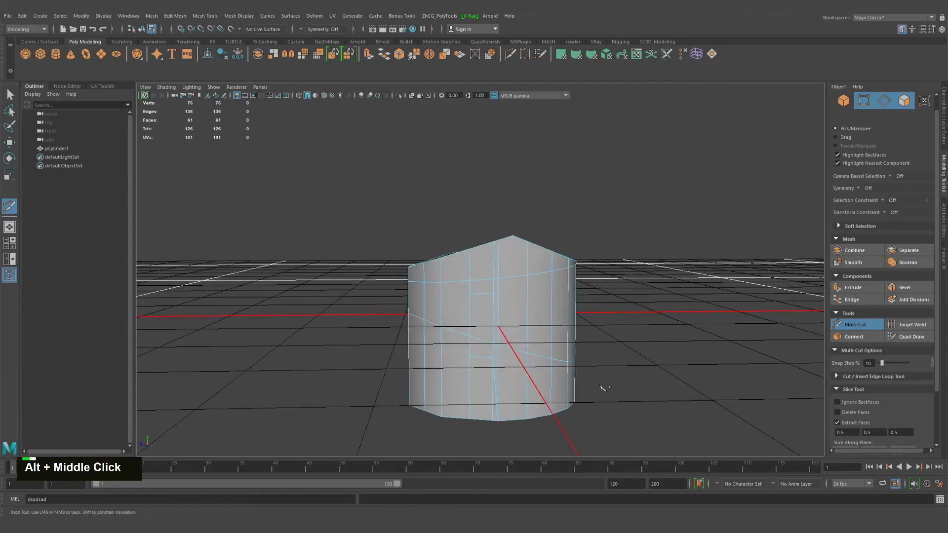
Slice the upper part of the cylinder repeatedly at opposing diagonal angles to extract strips from both sides of the peak
alt+drag(602, 388, 698, 387)
alt+middle_drag(468, 335, 495, 339)
alt+drag(495, 339, 482, 311)
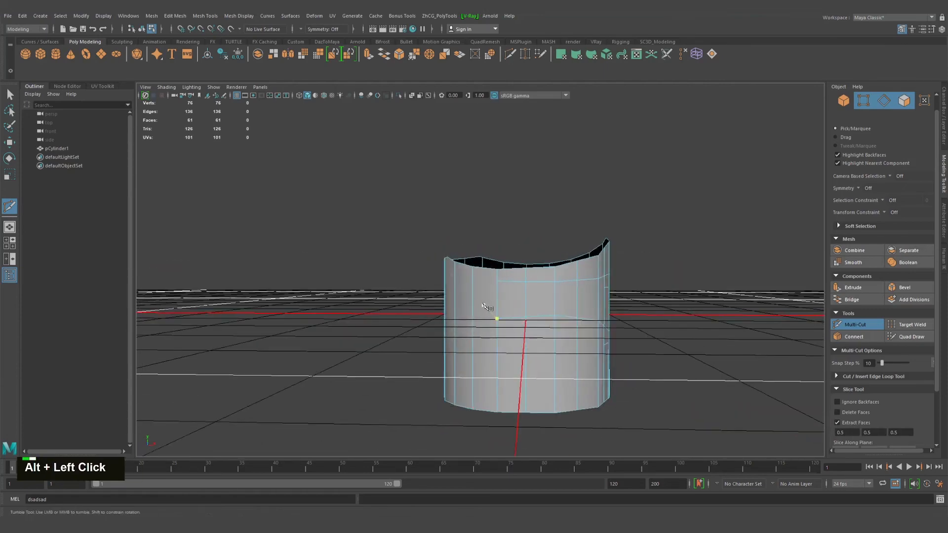
alt+middle_drag(484, 306, 478, 302)
alt+right_drag(478, 302, 470, 306)
alt+drag(469, 306, 456, 296)
alt+middle_drag(456, 296, 429, 277)
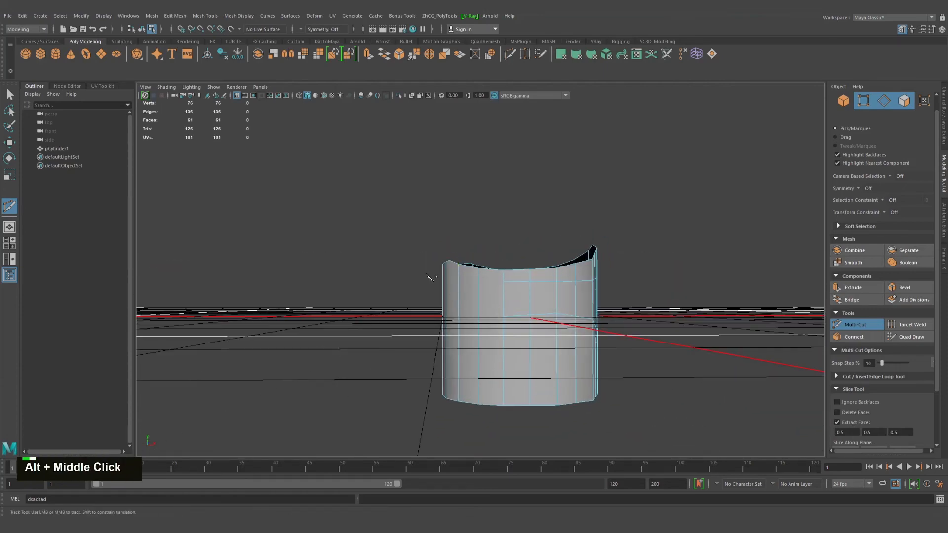
drag(385, 299, 648, 268)
drag(551, 218, 515, 221)
alt+drag(549, 309, 413, 281)
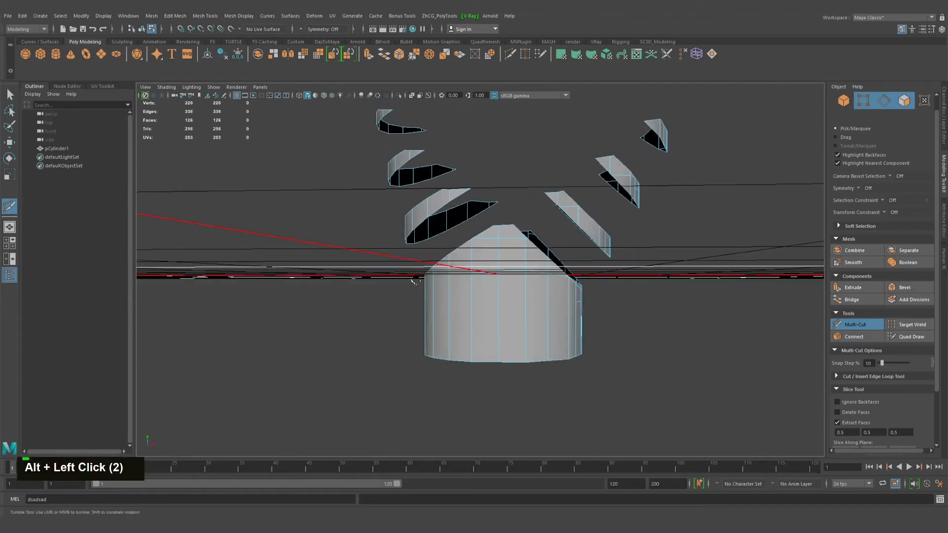
Slice the lower body of the cylinder horizontally several times to extract separate rings, then leave Multi-Cut
drag(613, 287, 668, 303)
drag(405, 303, 603, 321)
drag(329, 317, 592, 338)
alt+right_drag(583, 317, 459, 247)
alt+middle_drag(459, 247, 455, 323)
alt+drag(457, 325, 553, 359)
key(q)
alt+middle_drag(553, 357, 546, 285)
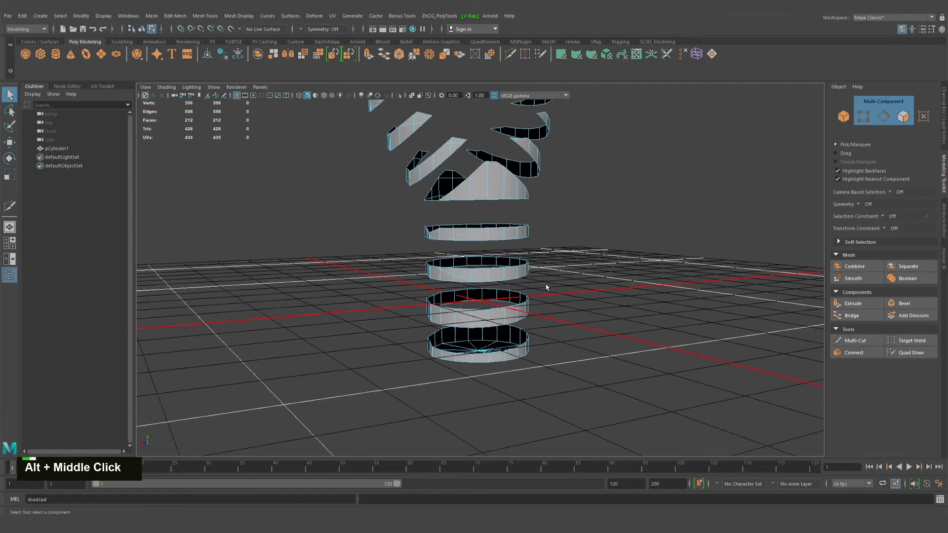
Reactivate Multi-Cut on the extracted pieces and turn off Extract Faces in the Slice Tool settings
alt+drag(546, 284, 468, 272)
click(859, 344)
alt+drag(615, 351, 668, 347)
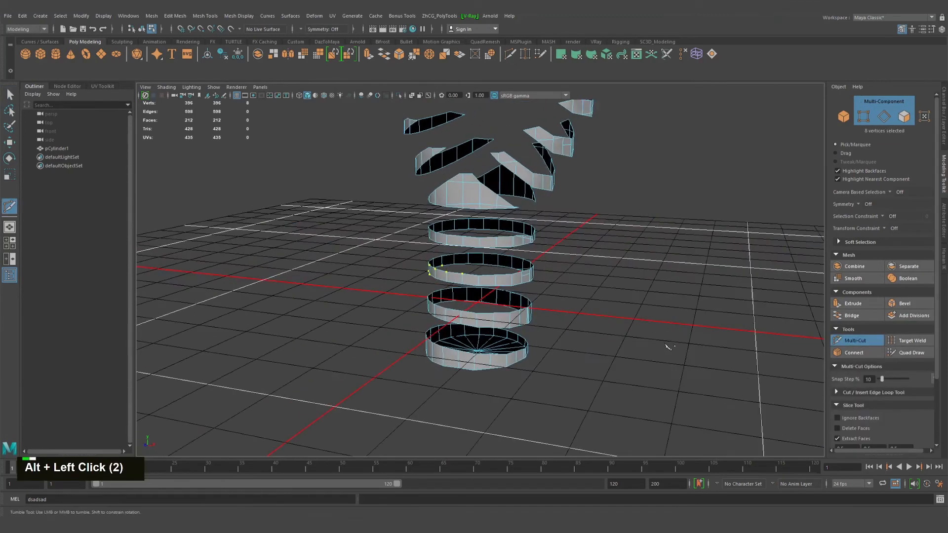
scroll(860, 419, down, 1)
alt+middle_drag(646, 340, 626, 338)
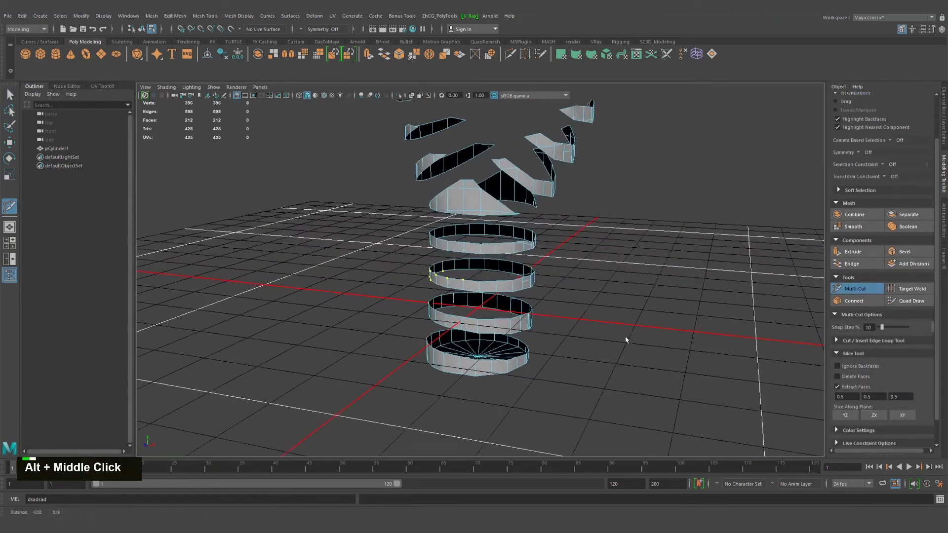
alt+drag(626, 338, 601, 347)
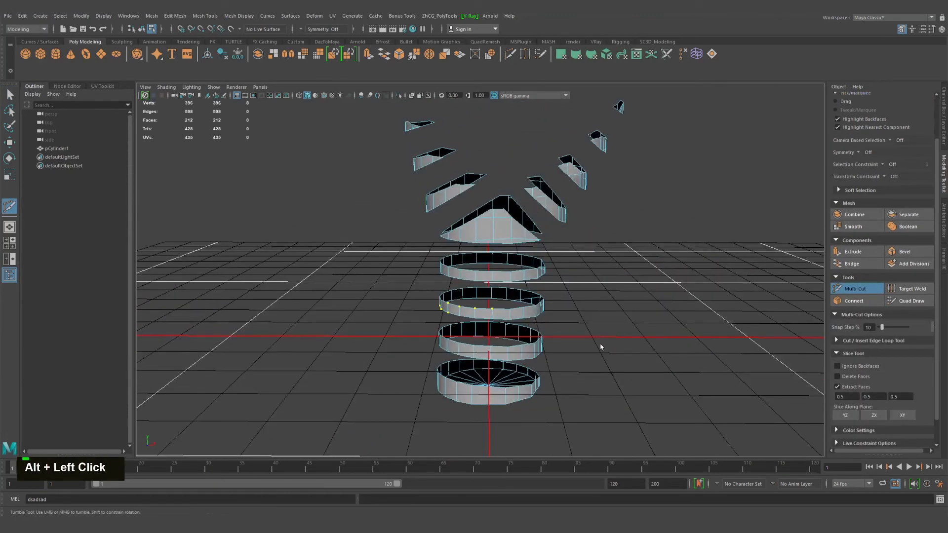
click(837, 387)
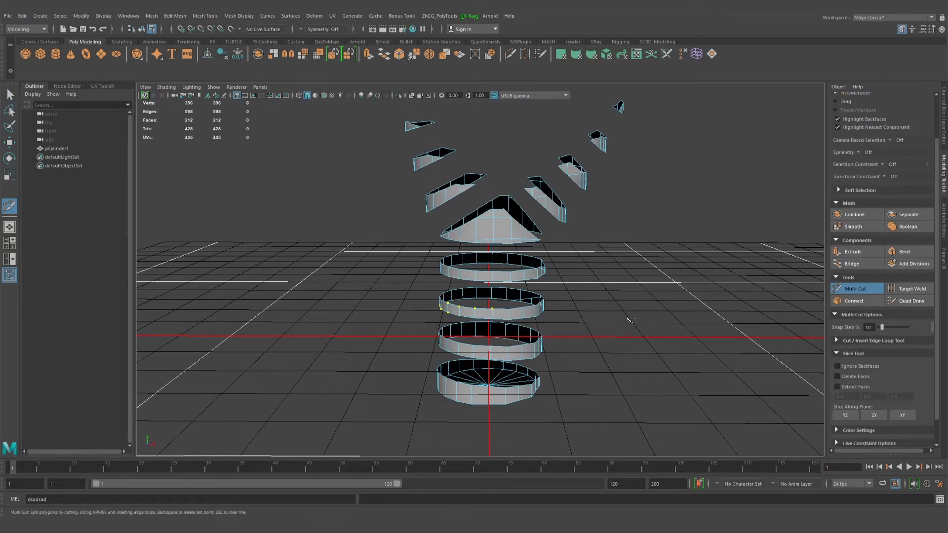
Start a new scene without saving the current one, create a polygon cube and frame it in the view
click(64, 29)
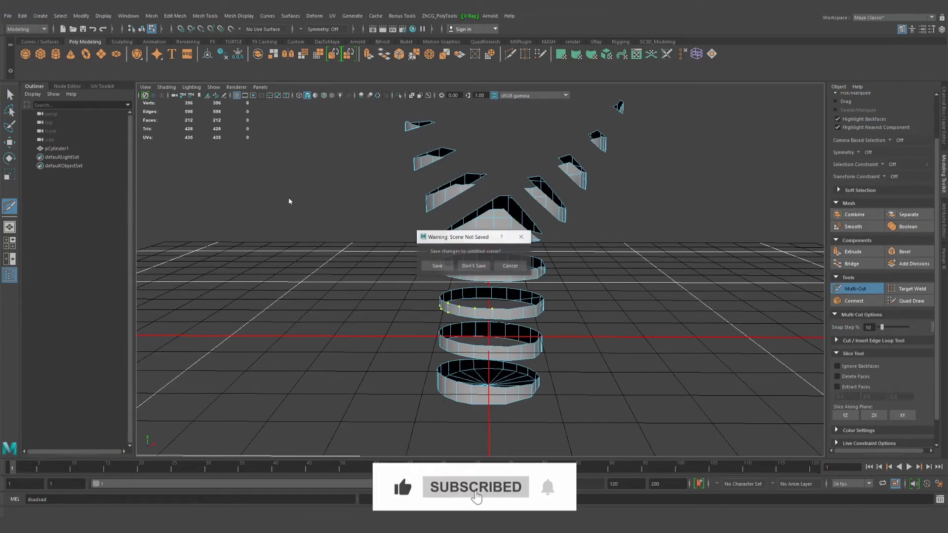
click(474, 267)
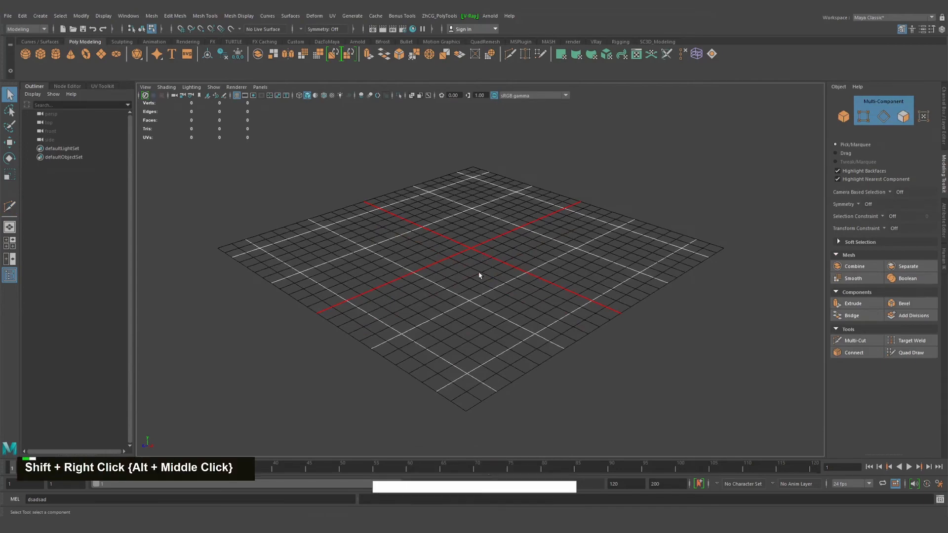
shift+right_drag(482, 274, 465, 251)
key(f)
alt+drag(435, 258, 463, 237)
Activate Multi-Cut on the cube and bring the Slice Along Plane options into view
click(855, 341)
alt+drag(602, 317, 594, 308)
alt+middle_drag(593, 307, 541, 258)
scroll(909, 409, down, 3)
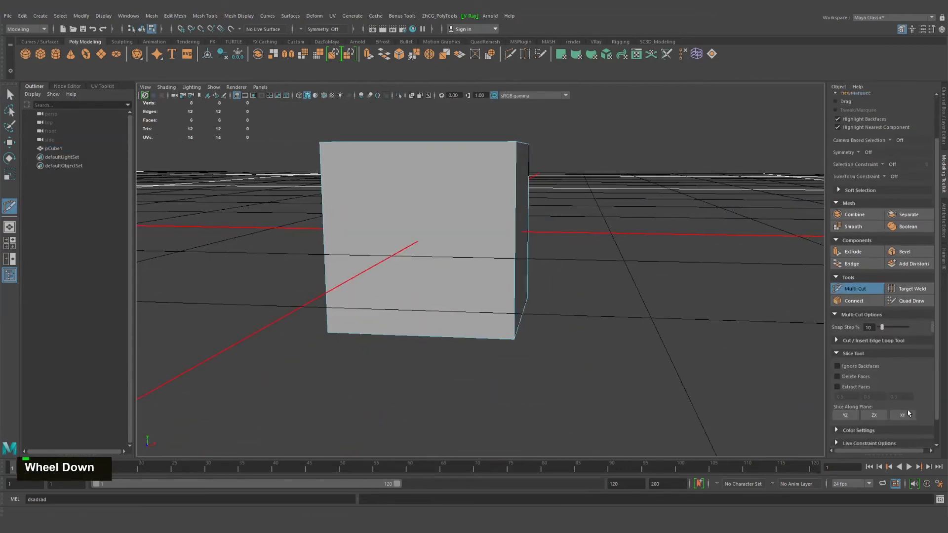
alt+drag(746, 366, 717, 370)
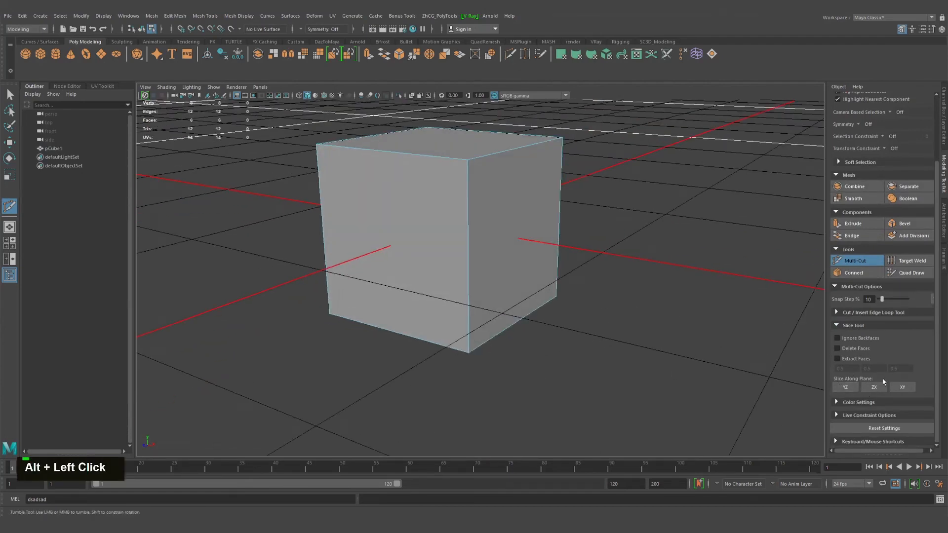
click(329, 312)
alt+drag(376, 158, 395, 277)
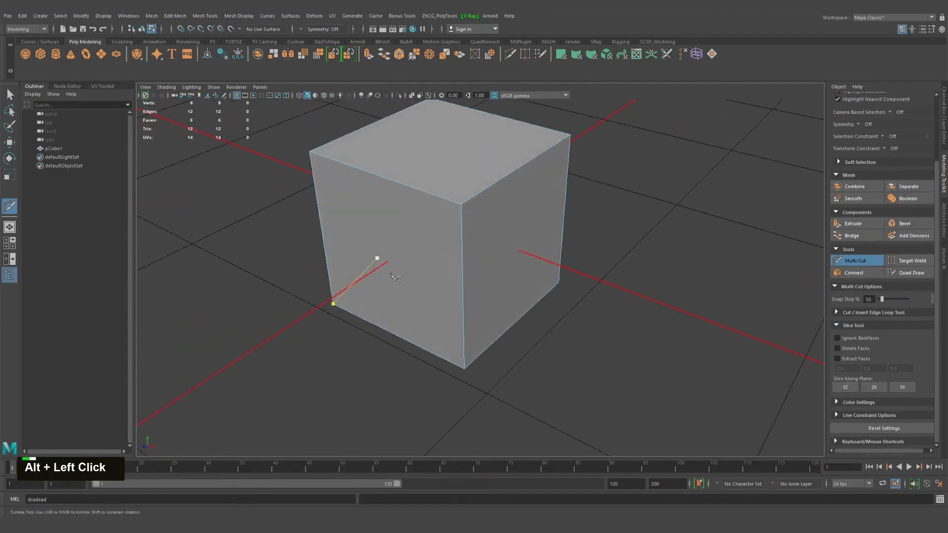
alt+right_drag(391, 274, 121, 420)
alt+drag(121, 420, 147, 445)
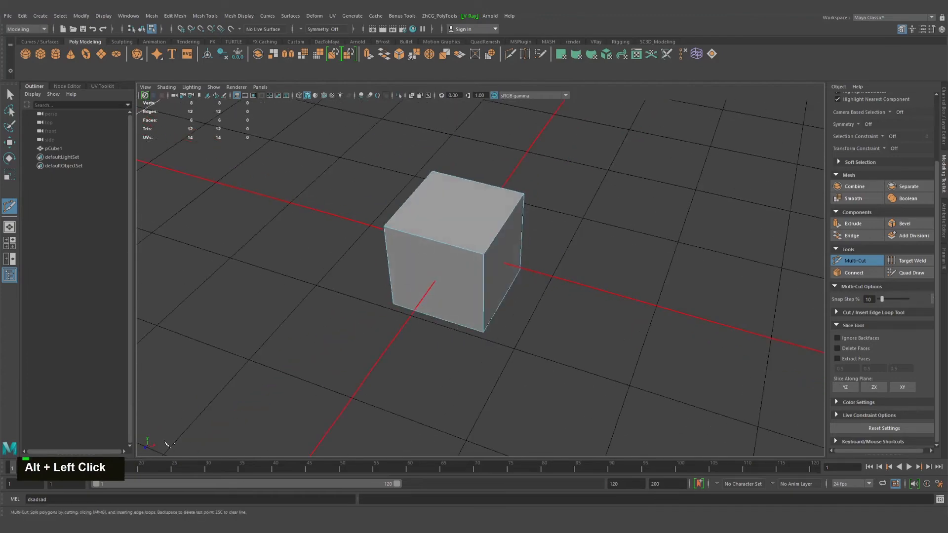
click(483, 254)
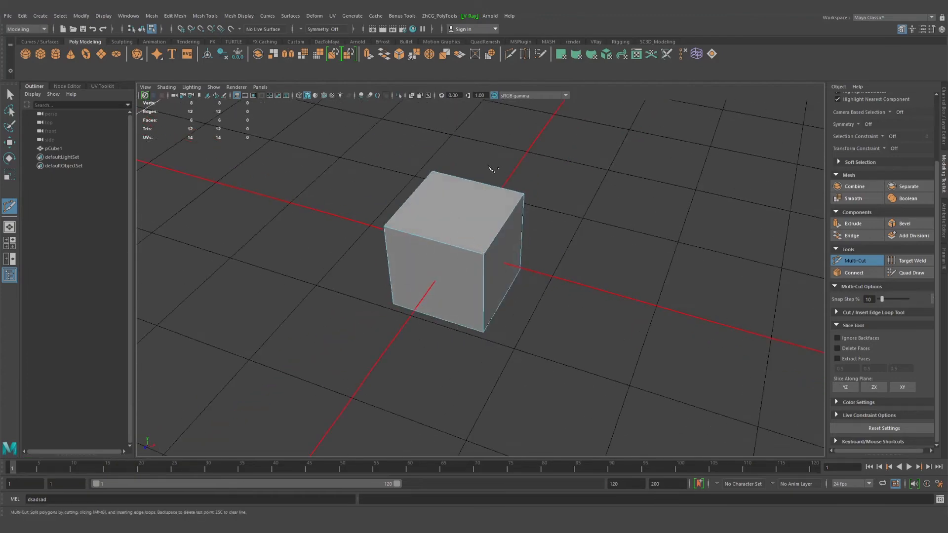
Slice the cube along the YZ plane
mouse_move(476, 307)
alt+mouse_down()
mouse_move(499, 286)
mouse_move(478, 311)
alt+mouse_up()
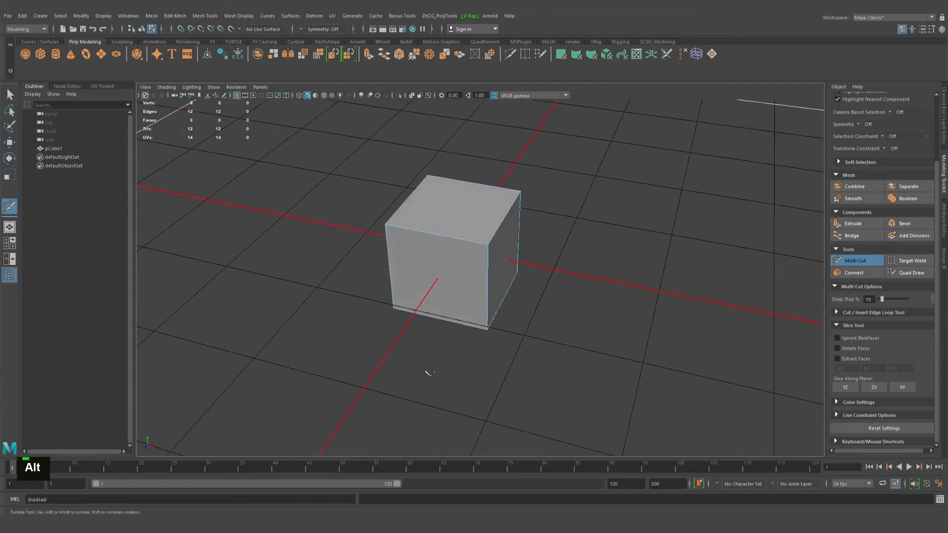
alt+drag(427, 375, 543, 361)
click(845, 387)
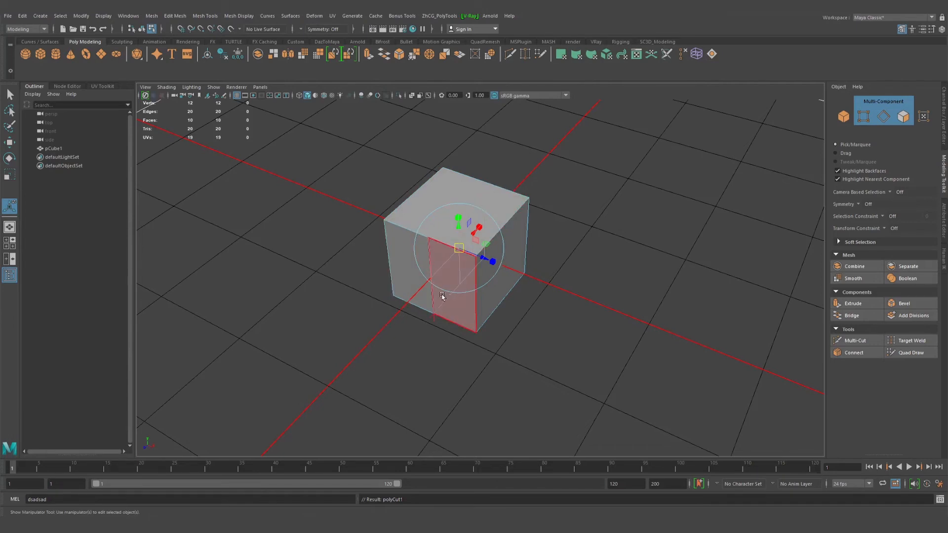
Finish the YZ slice, return the cube to object mode and slice it along the ZX plane with Multi-Cut
key(Return)
right_drag(519, 228, 563, 215)
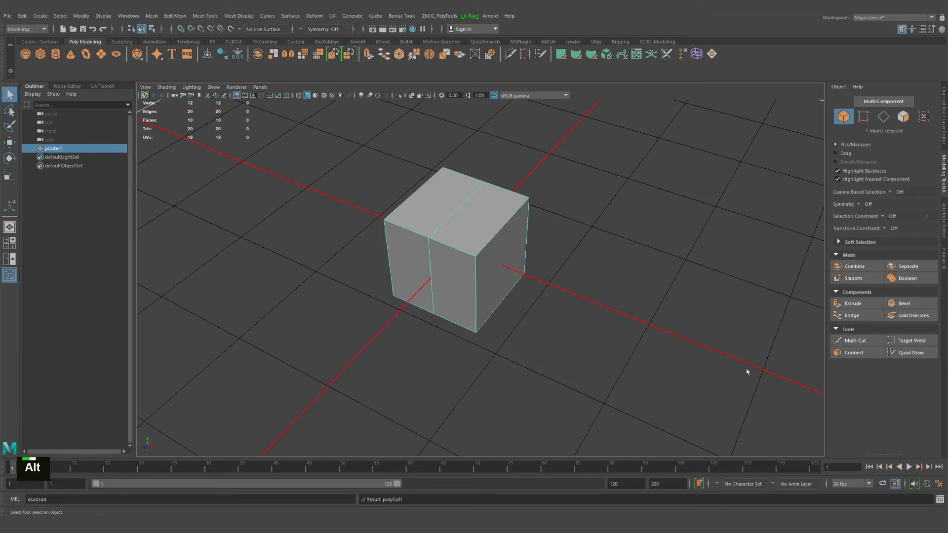
click(854, 341)
scroll(910, 402, down, 3)
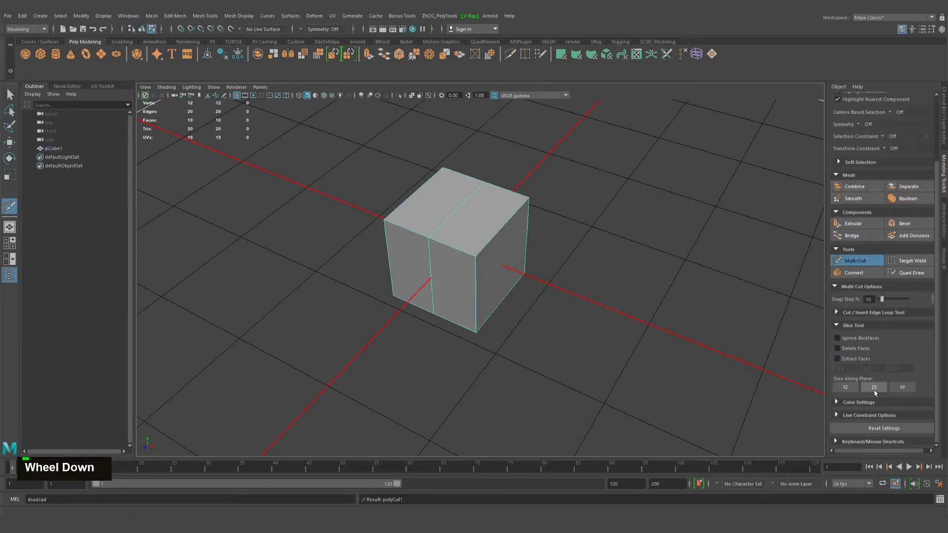
click(872, 388)
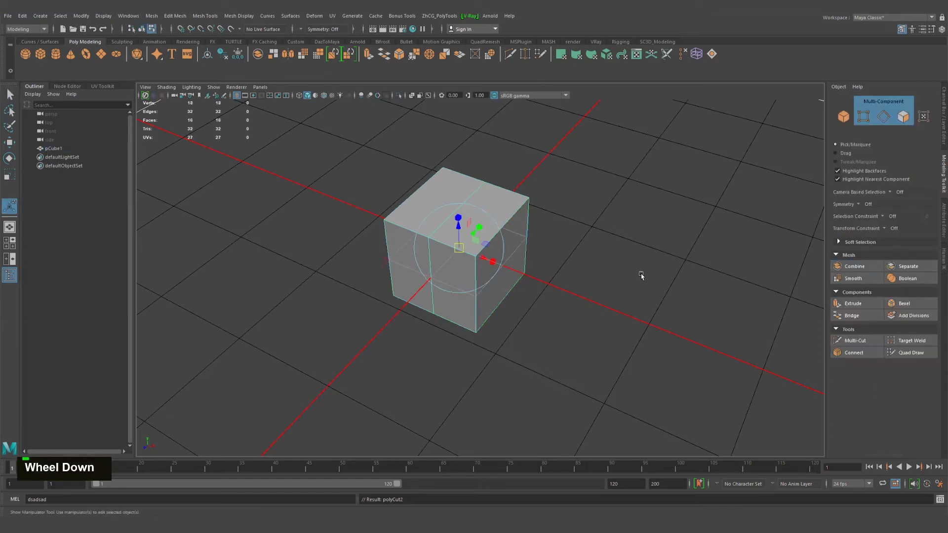
key(Return)
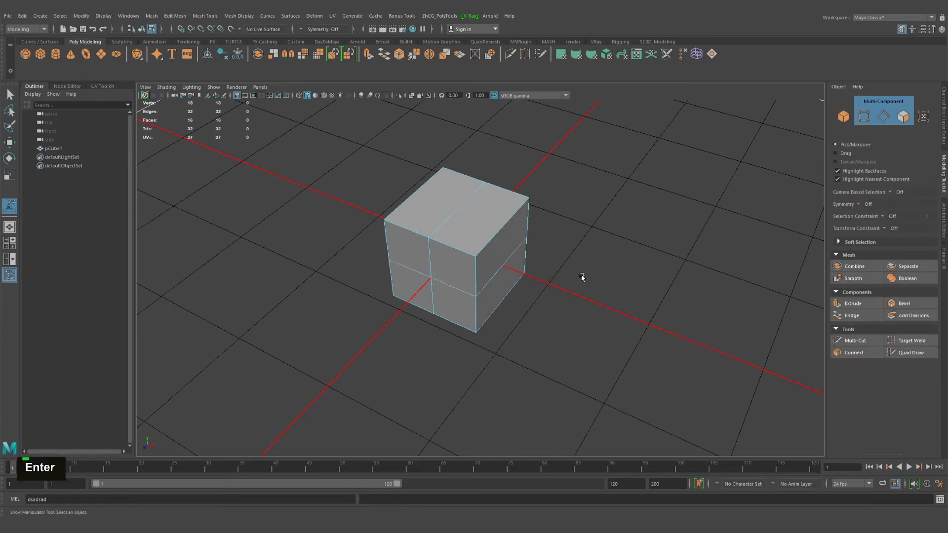
Slice the cube along the XY plane with Multi-Cut and return to object mode
click(861, 340)
scroll(909, 401, down, 3)
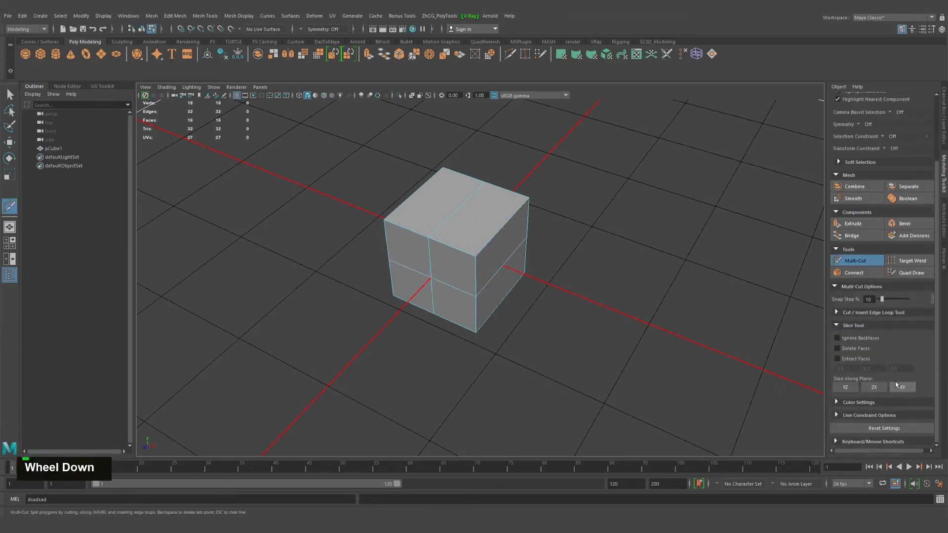
click(909, 392)
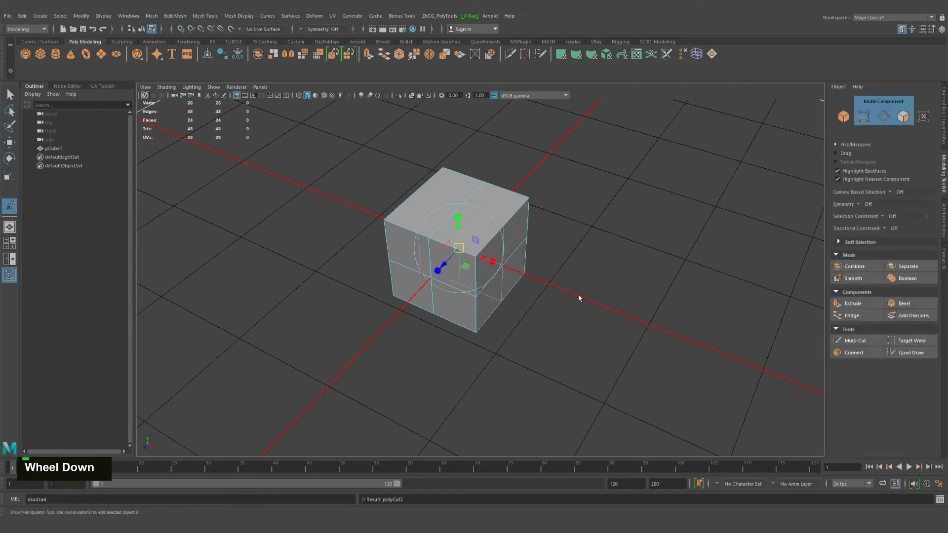
key(Return)
right_drag(457, 187, 533, 160)
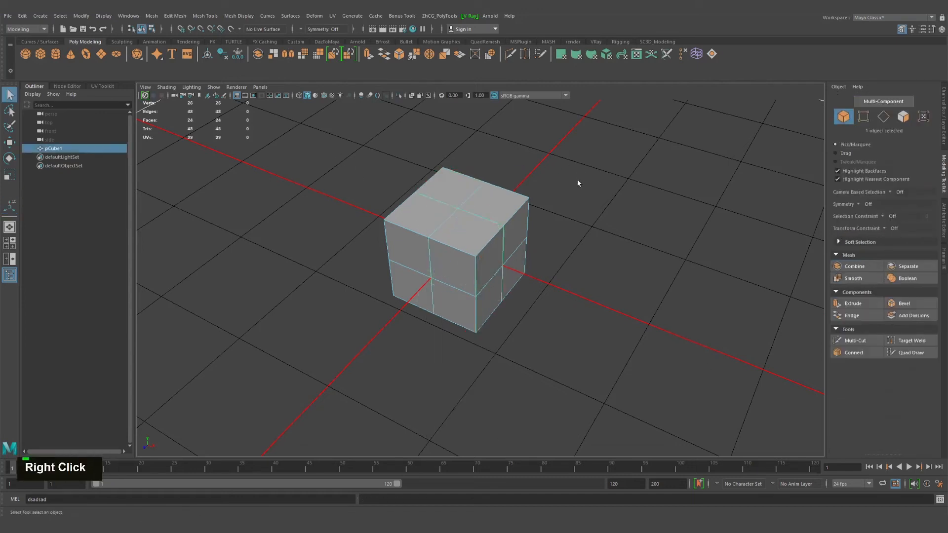
Reselect the cube, reactivate Multi-Cut, collapse the Slice Tool options and expand the Color Settings
click(574, 269)
click(490, 258)
click(855, 341)
scroll(886, 372, down, 3)
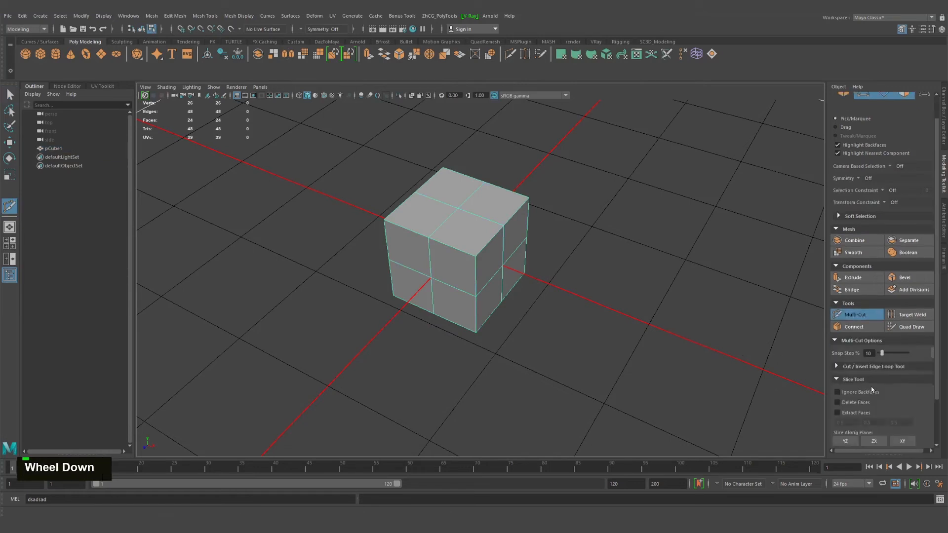
click(836, 325)
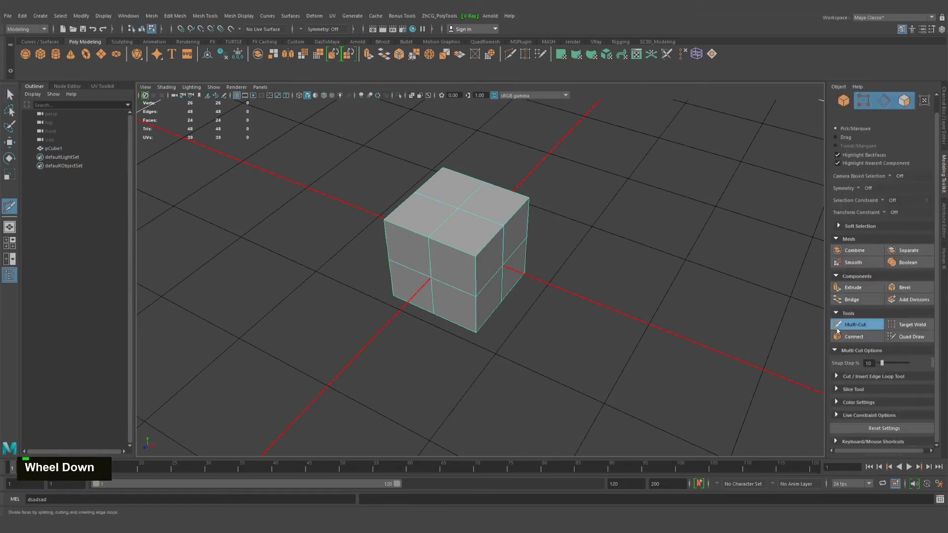
click(837, 402)
scroll(882, 403, down, 1)
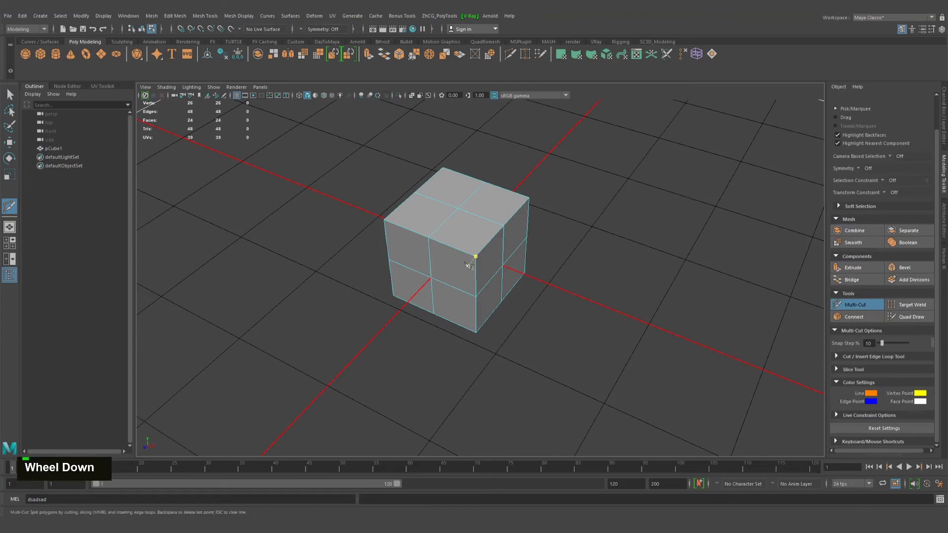
Cut a zigzag path from the front face's upper middle vertex, across the front and top faces, ending on their shared edge
alt+right_drag(493, 296, 523, 321)
alt+middle_drag(523, 322, 537, 254)
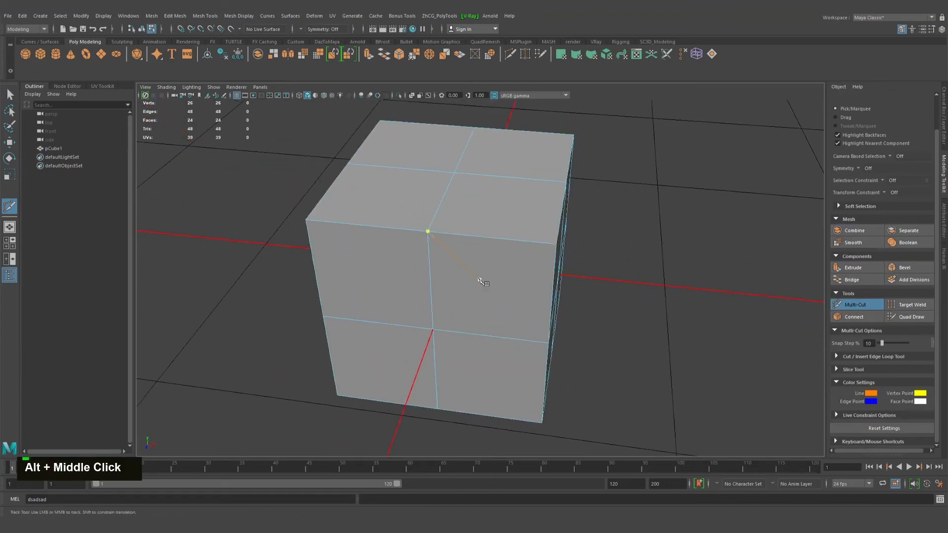
click(471, 284)
click(512, 216)
click(550, 226)
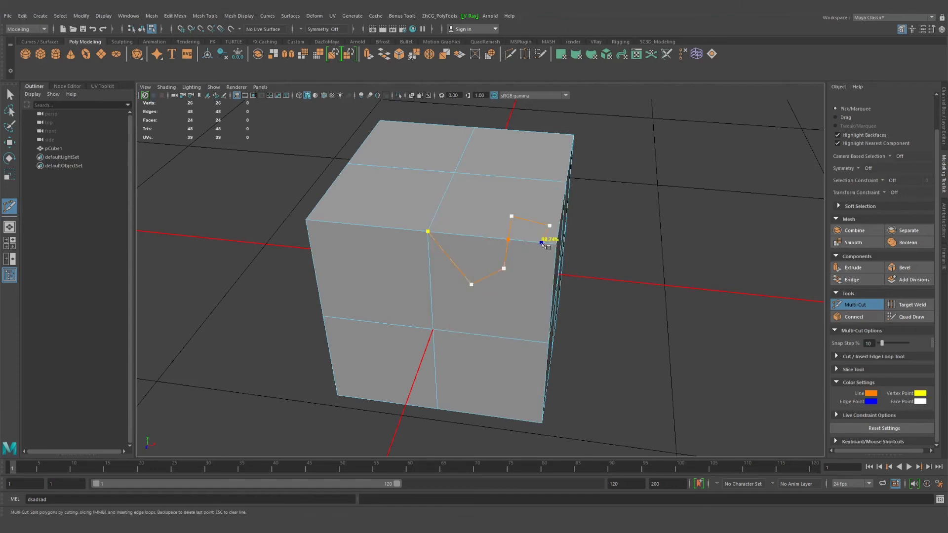
click(542, 243)
key(Return)
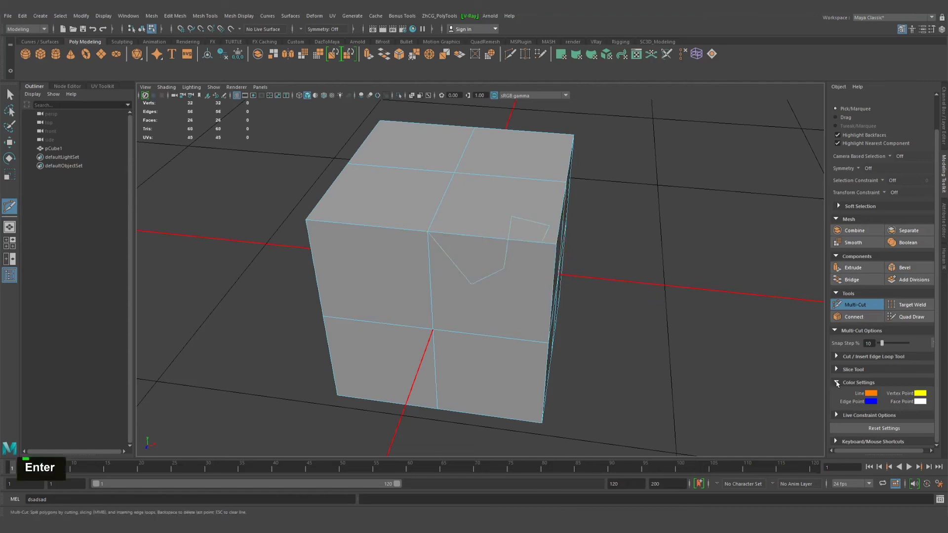
Collapse the Color Settings and expand the Live Constraint Options of Multi-Cut
click(858, 383)
scroll(882, 406, down, 1)
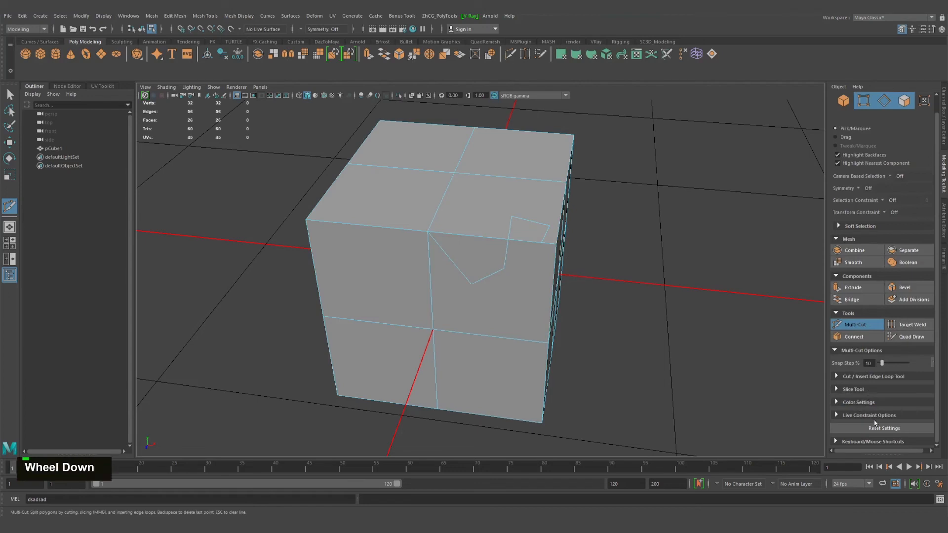
click(836, 416)
scroll(839, 417, down, 2)
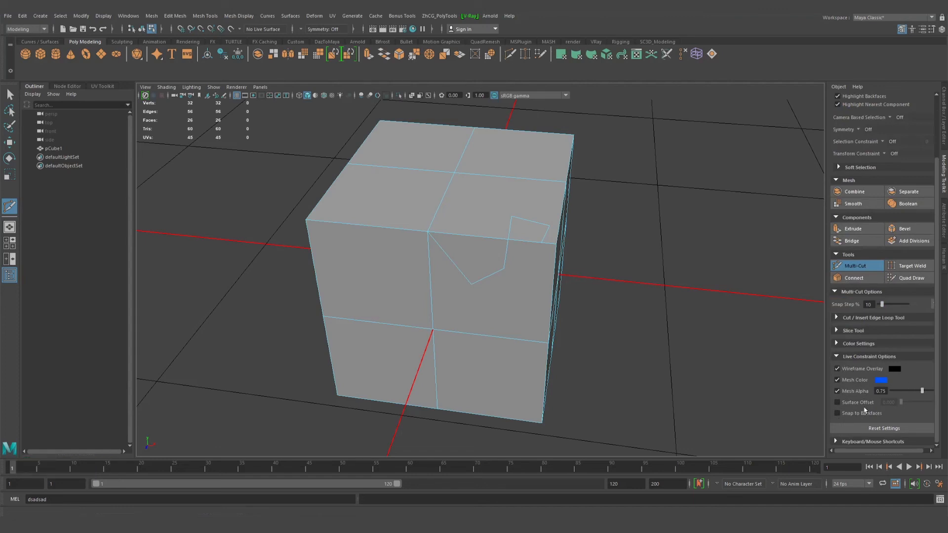
Turn Surface Offset on and back off in the live constraint settings, and try Multi-Cut points on the cube's front face
alt+drag(567, 315, 543, 310)
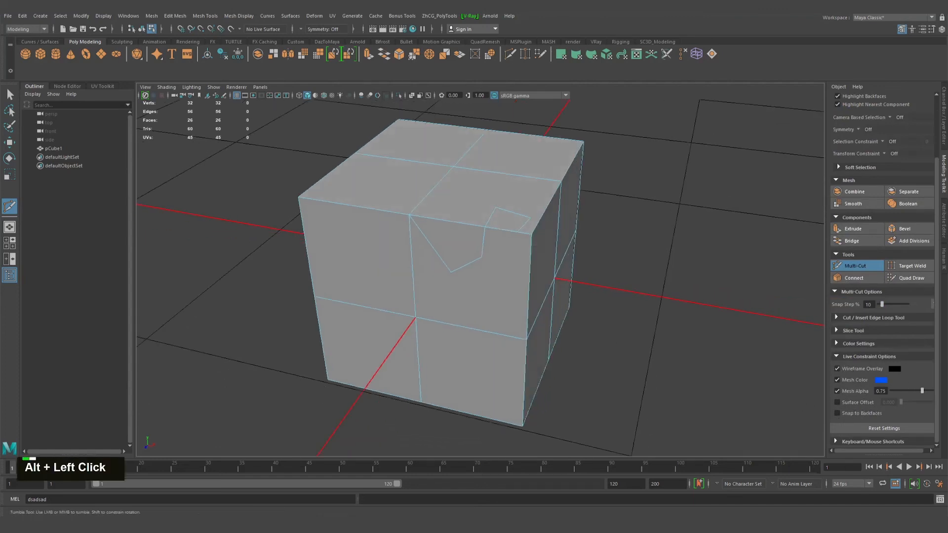
alt+right_drag(387, 218, 466, 232)
alt+middle_drag(464, 195, 540, 280)
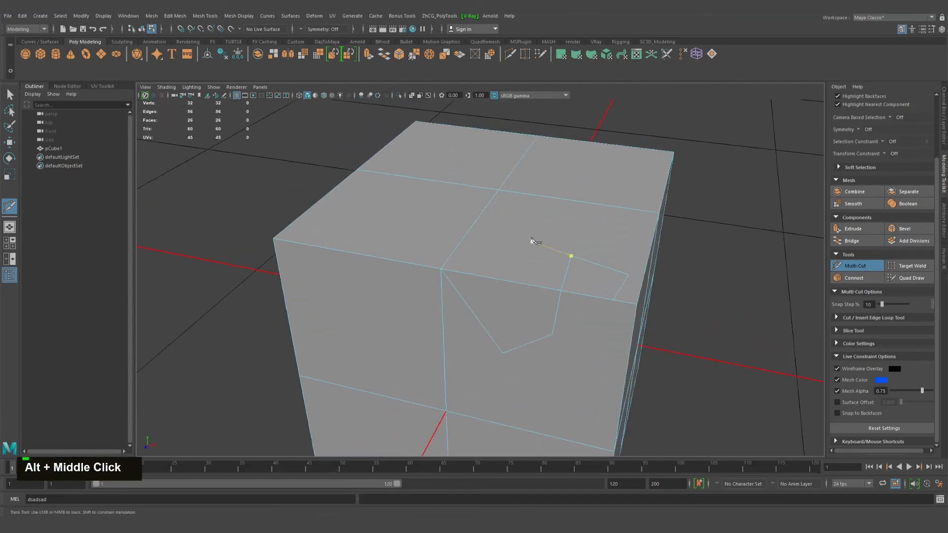
click(846, 403)
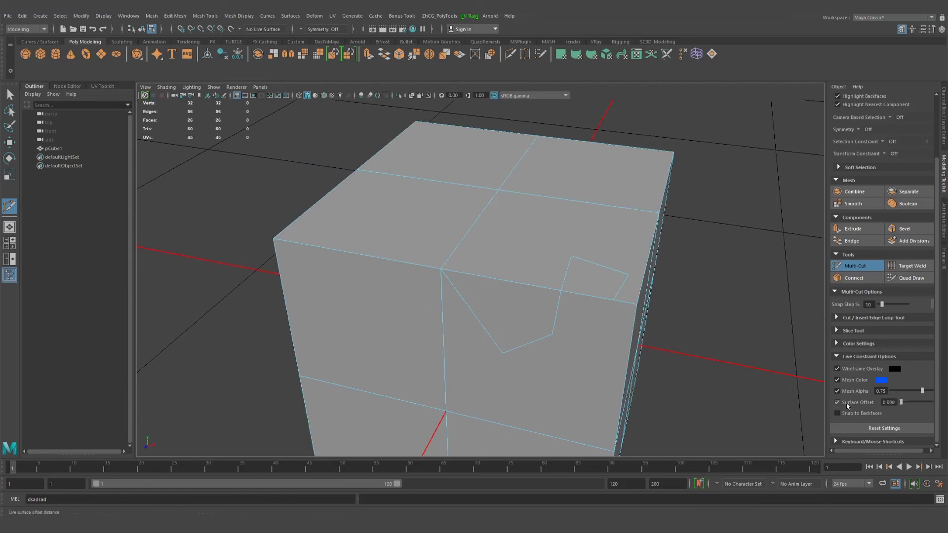
alt+middle_drag(620, 288, 596, 278)
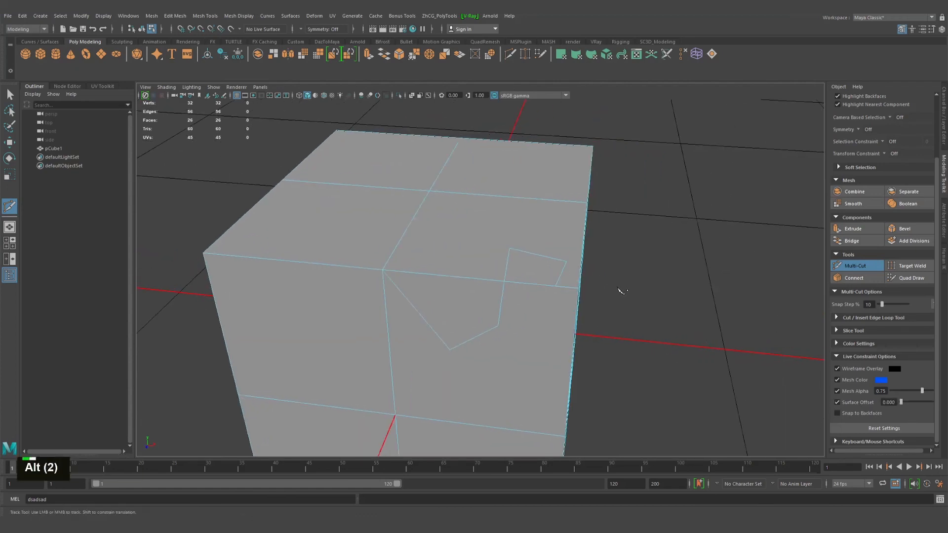
alt+drag(620, 290, 573, 267)
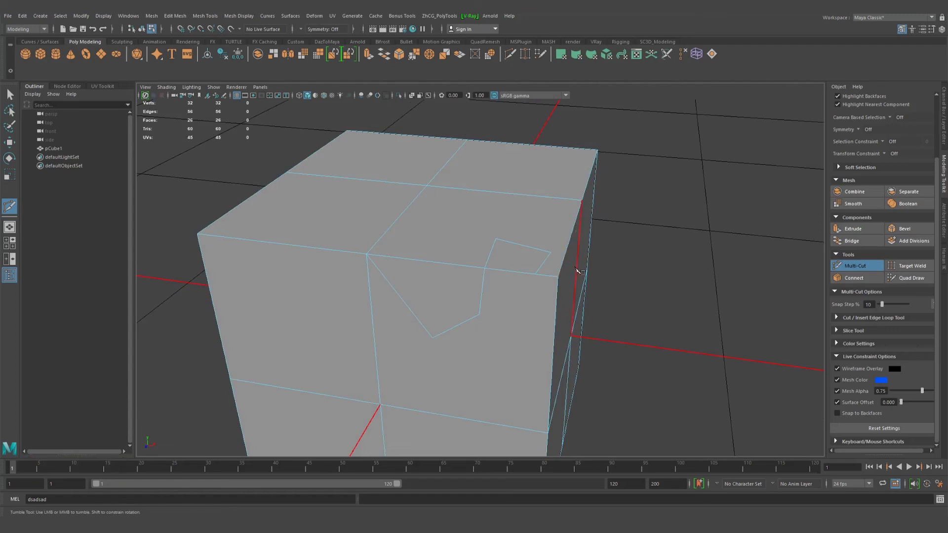
click(567, 272)
click(846, 403)
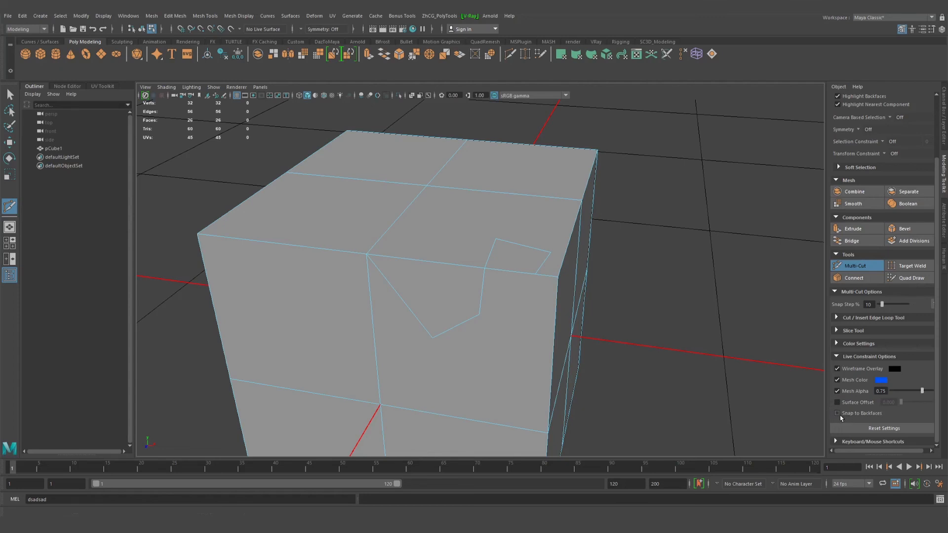
click(197, 234)
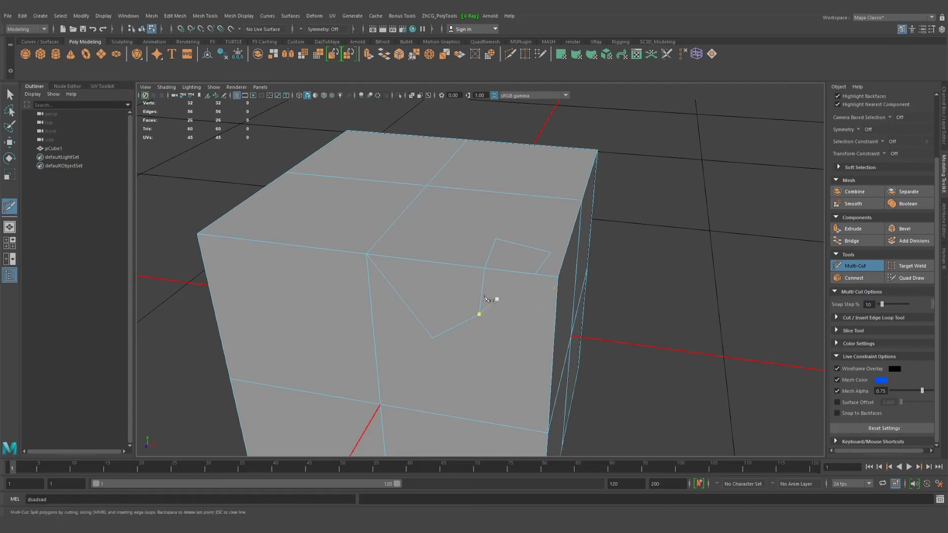
click(485, 297)
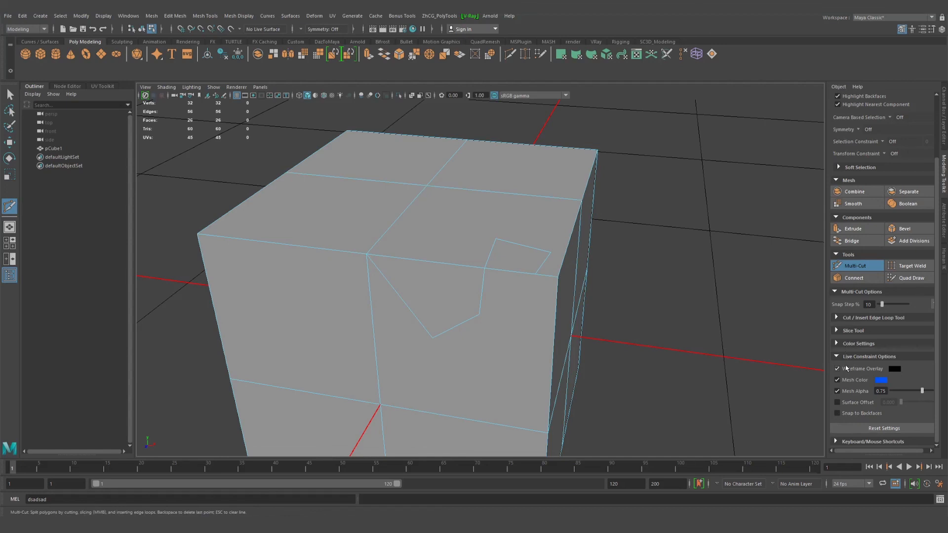